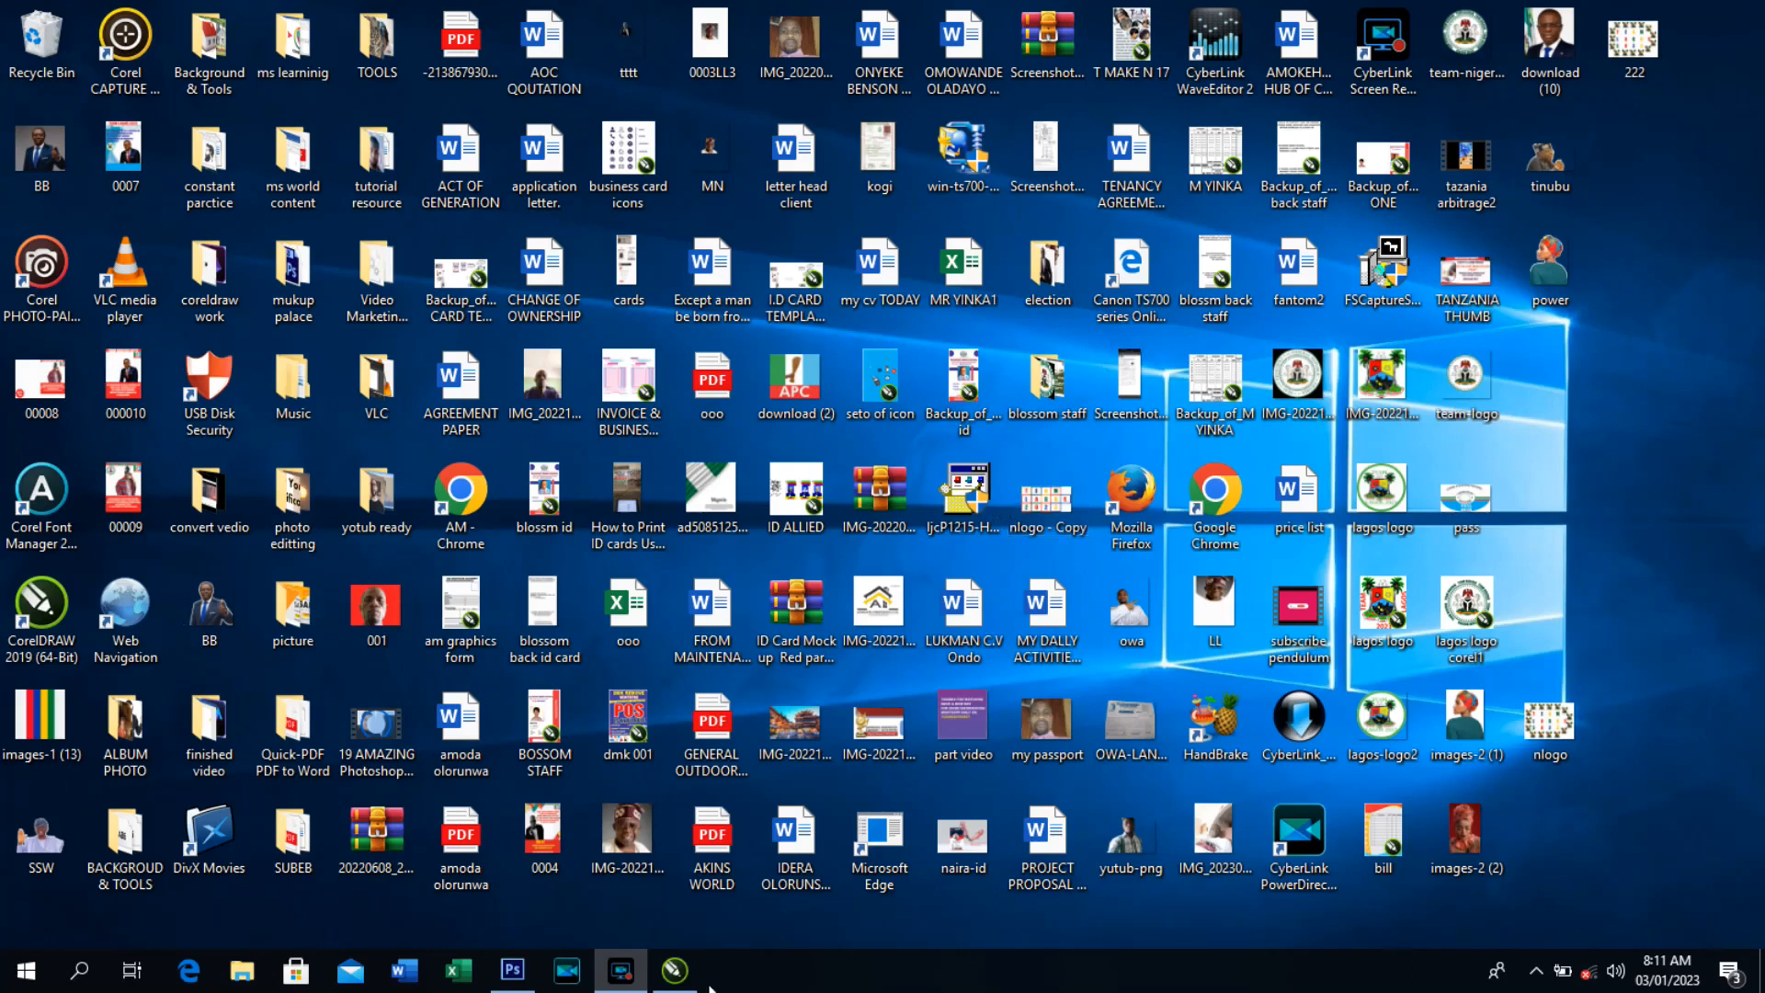
Switch to CorelDRAW, draw a circle about 86.7 mm in diameter, and centre it on the page.
click(675, 971)
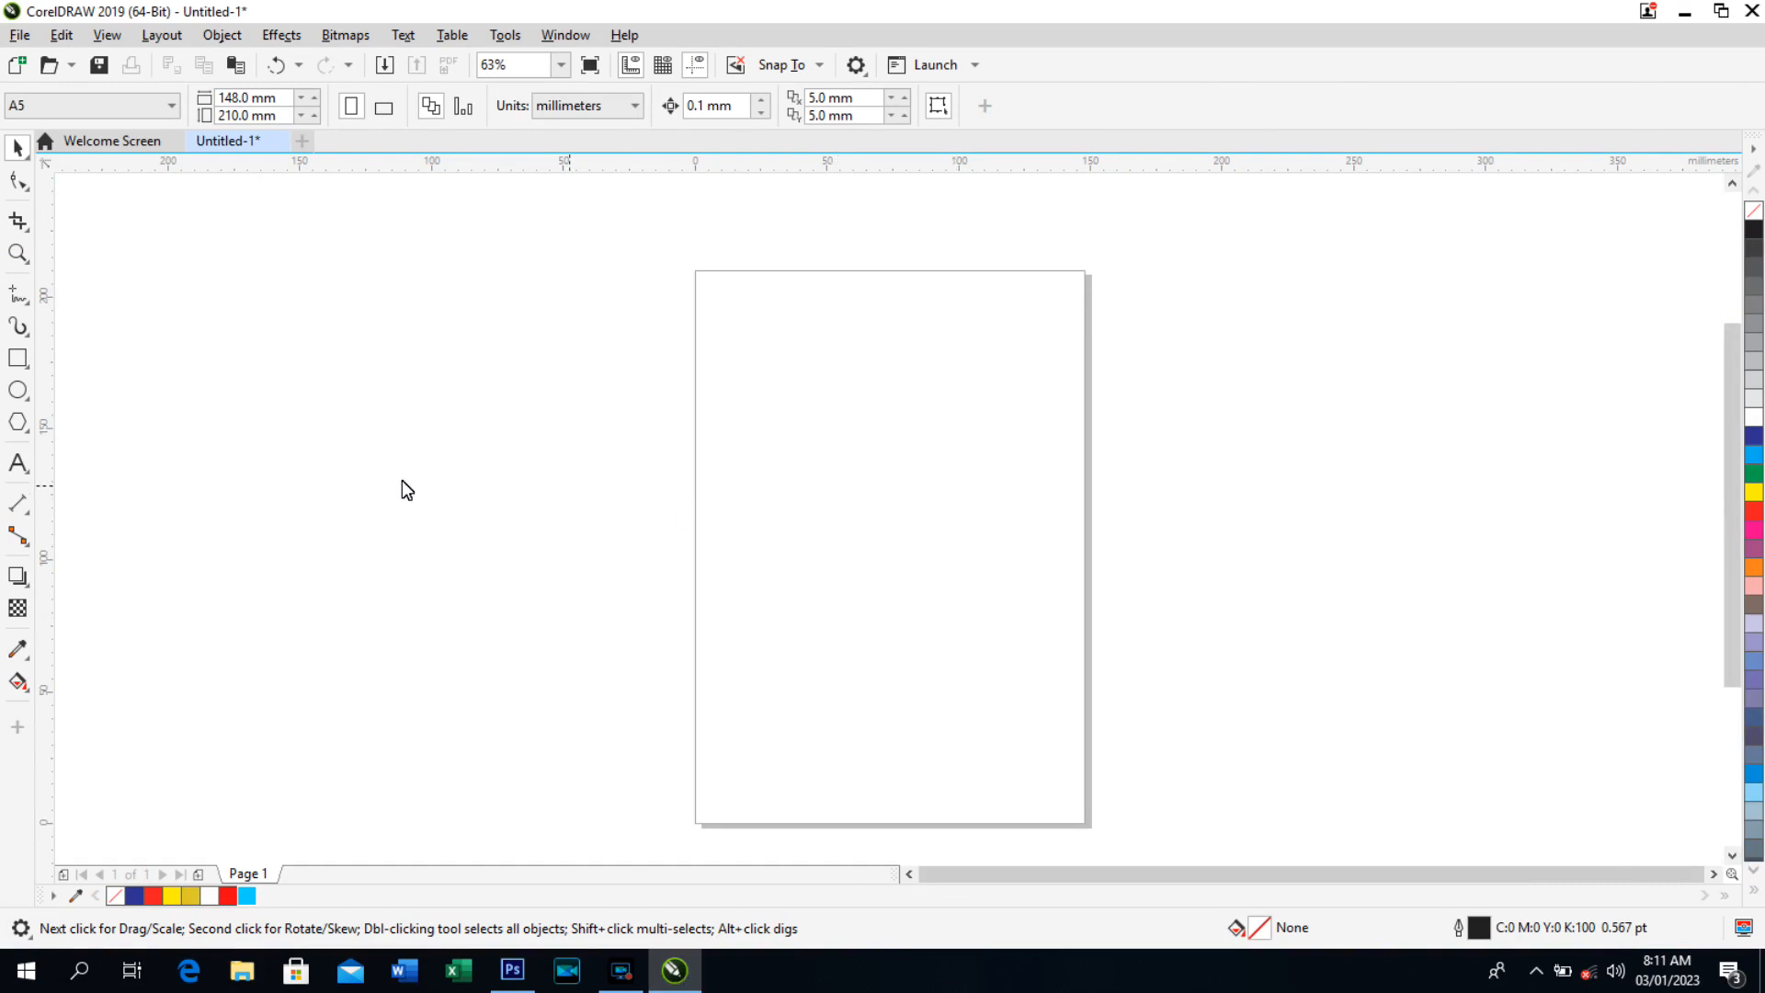
click(18, 394)
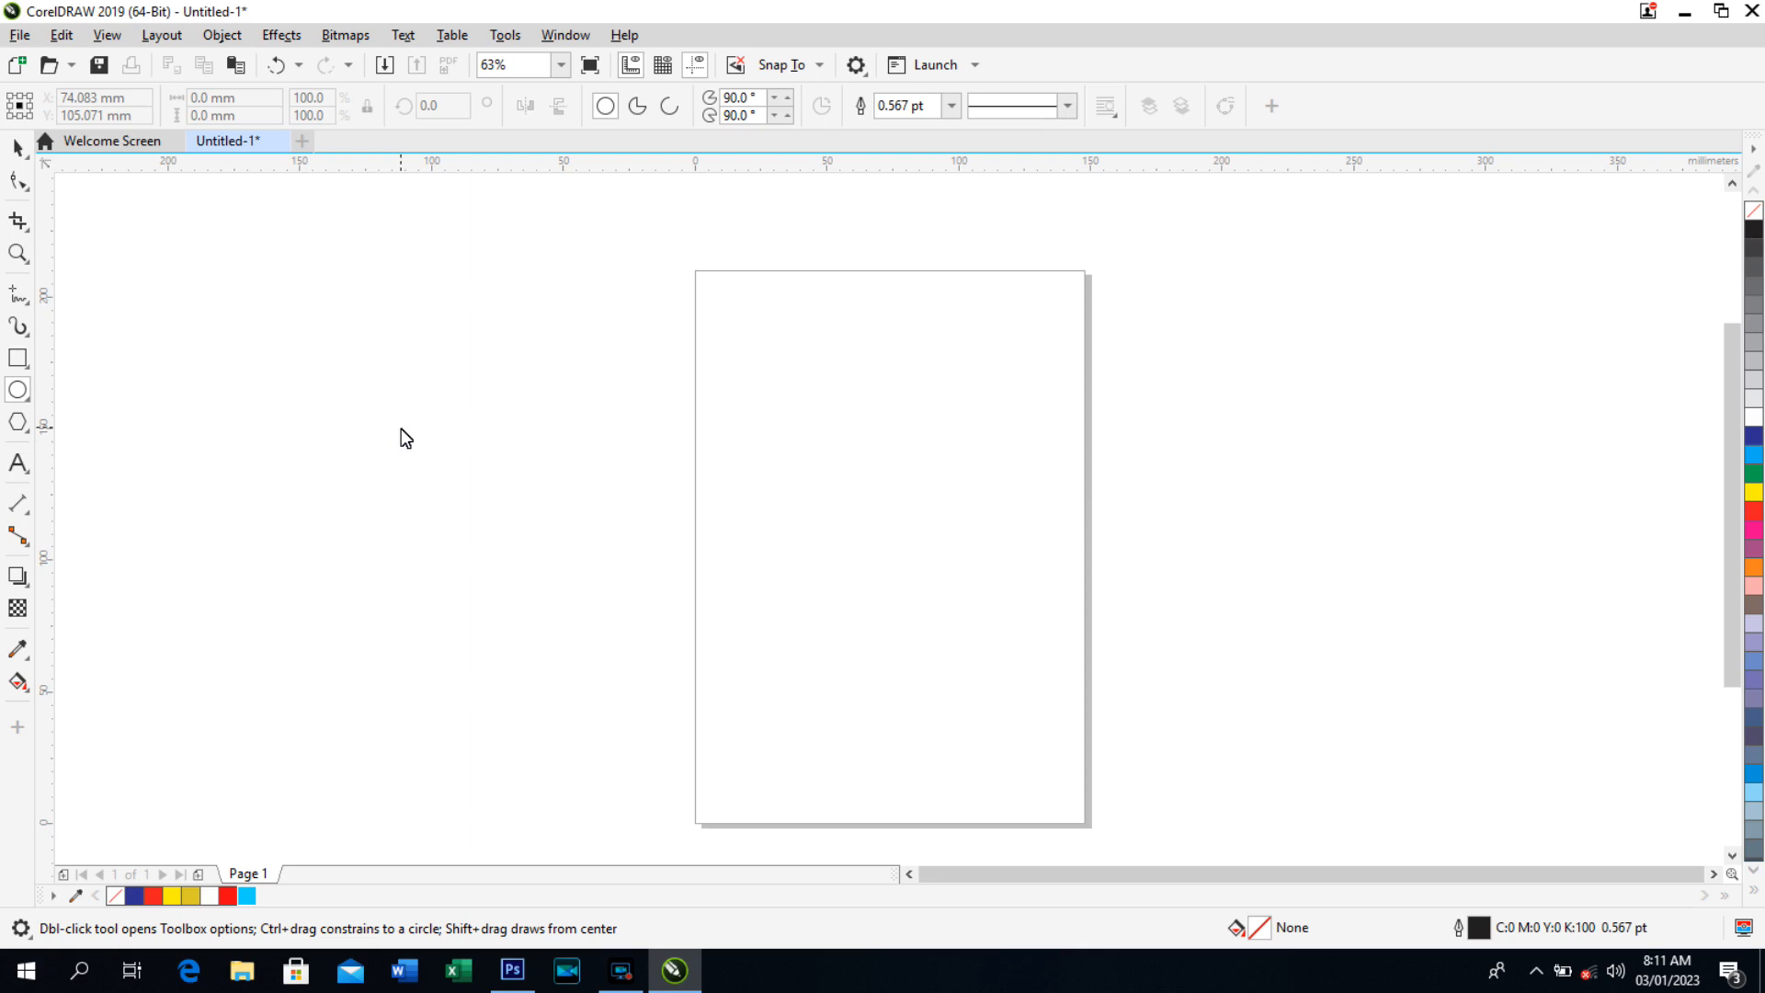
drag(401, 428, 629, 653)
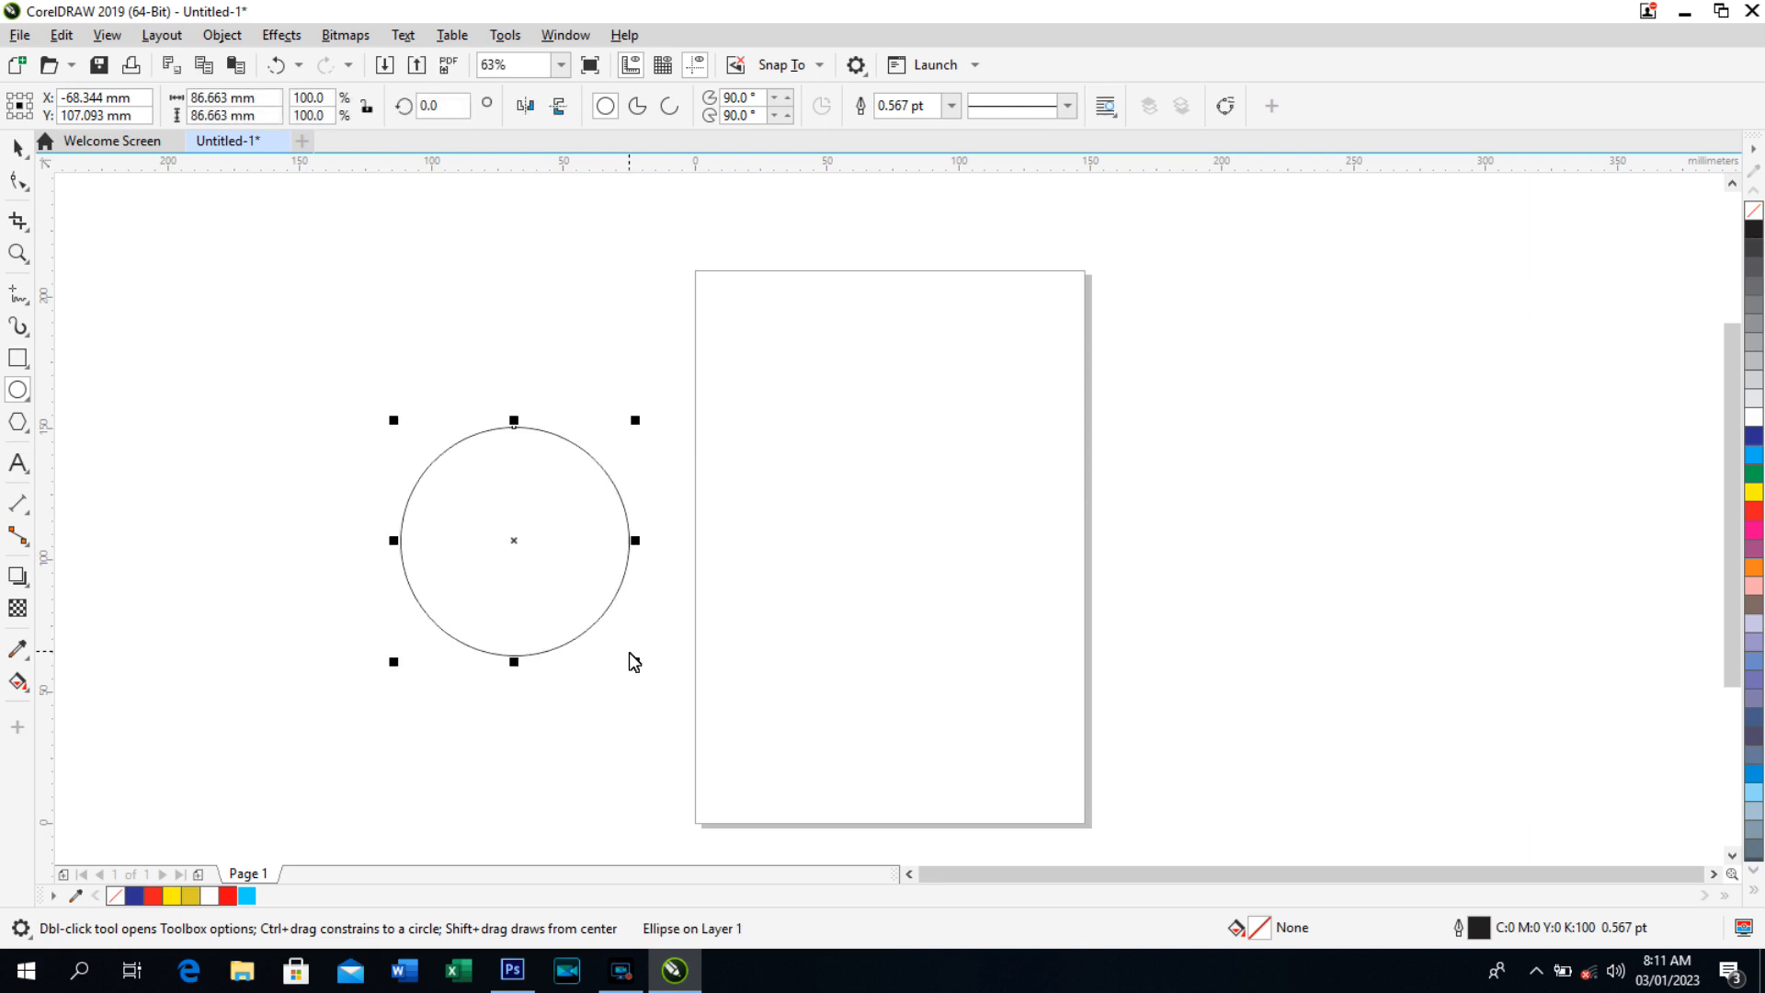
key(p)
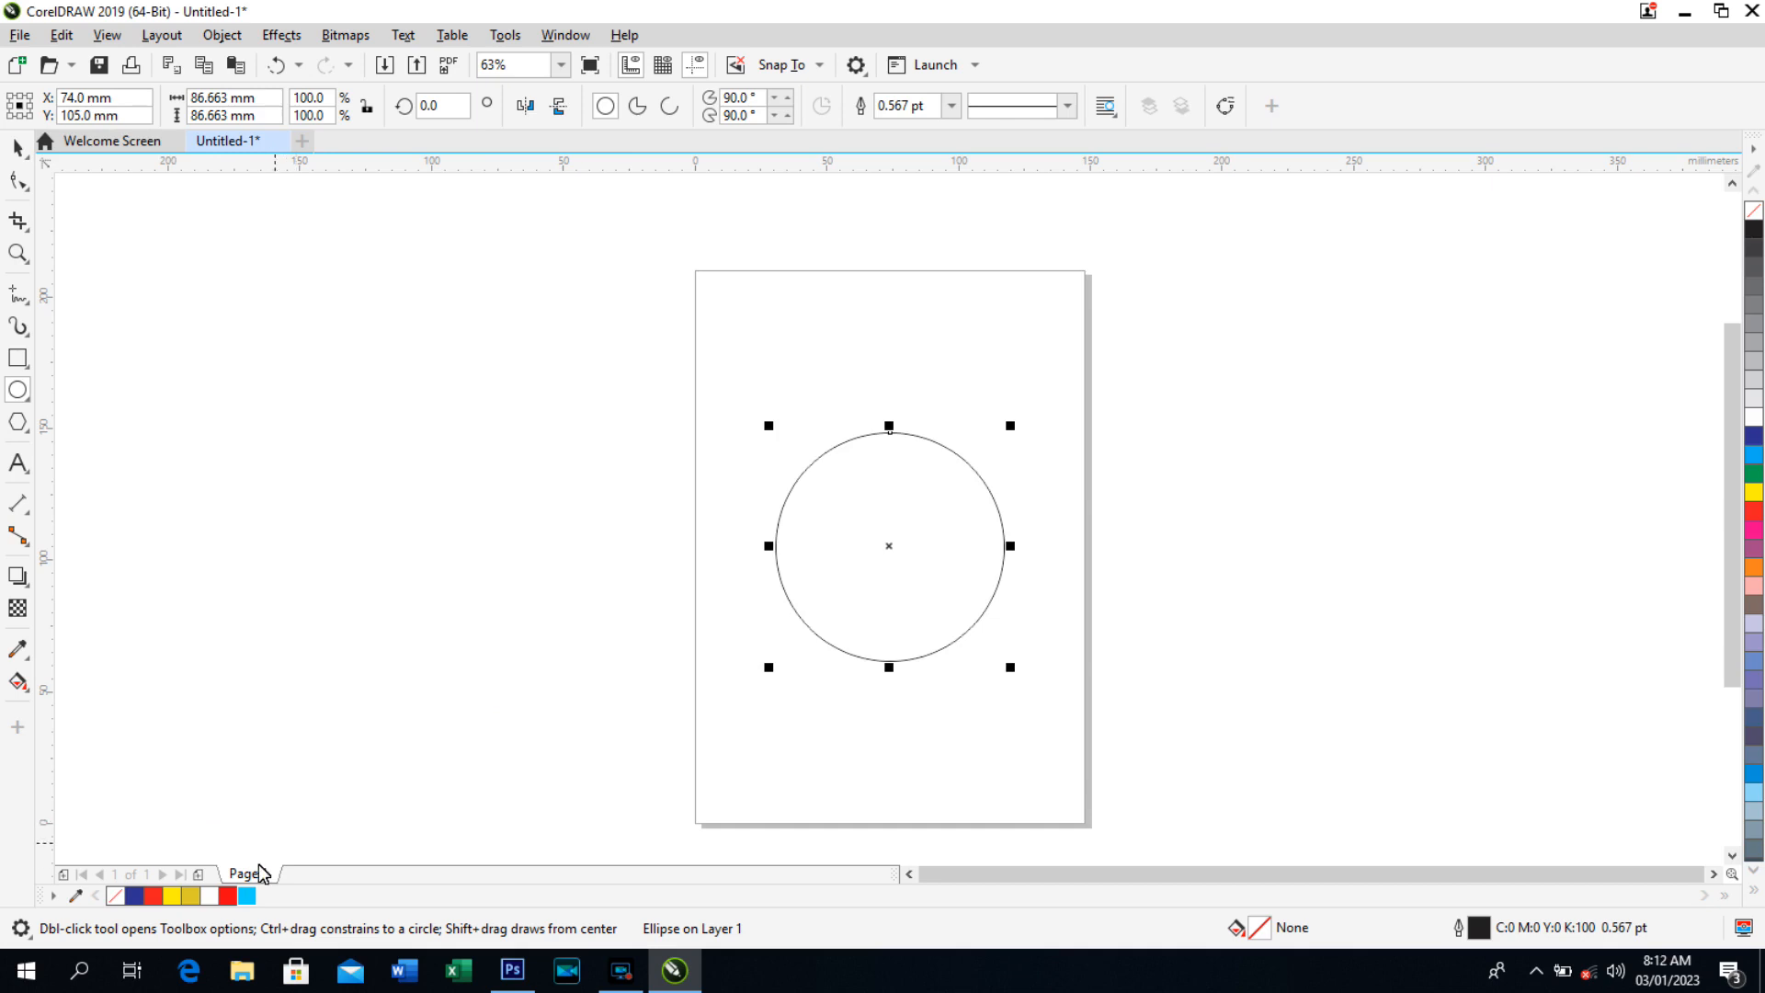
Fill the circle with blue and remove its outline.
click(134, 896)
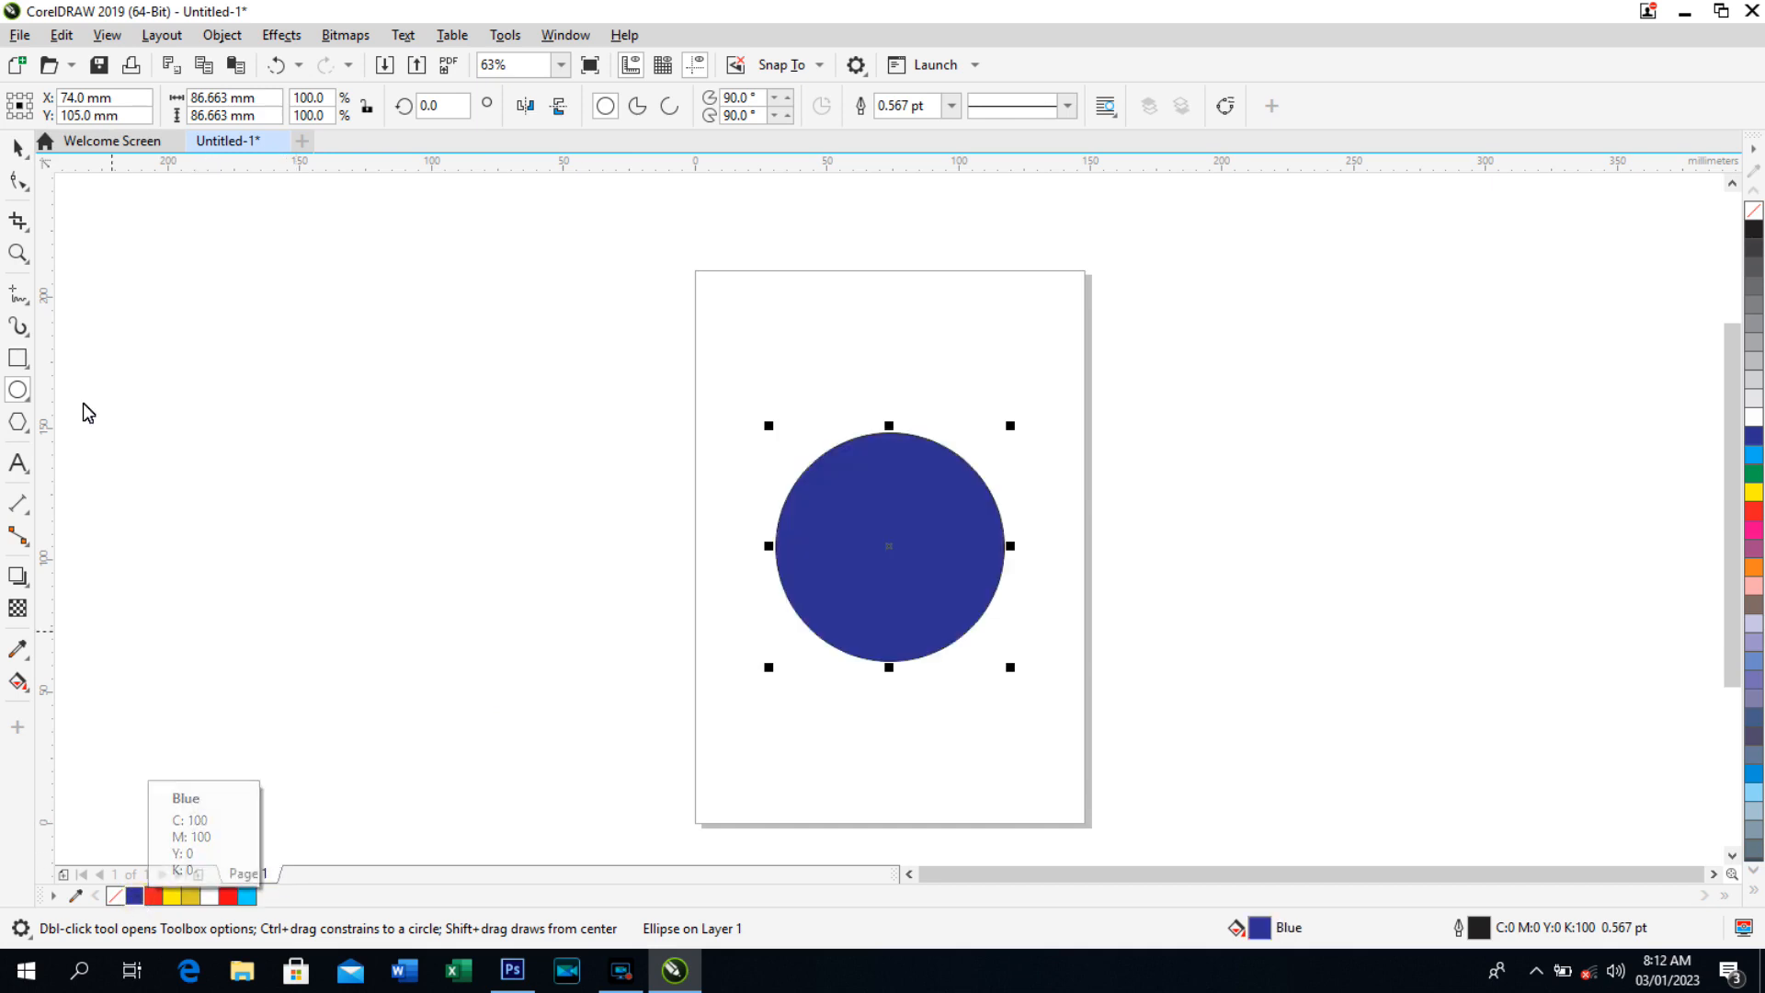
click(18, 147)
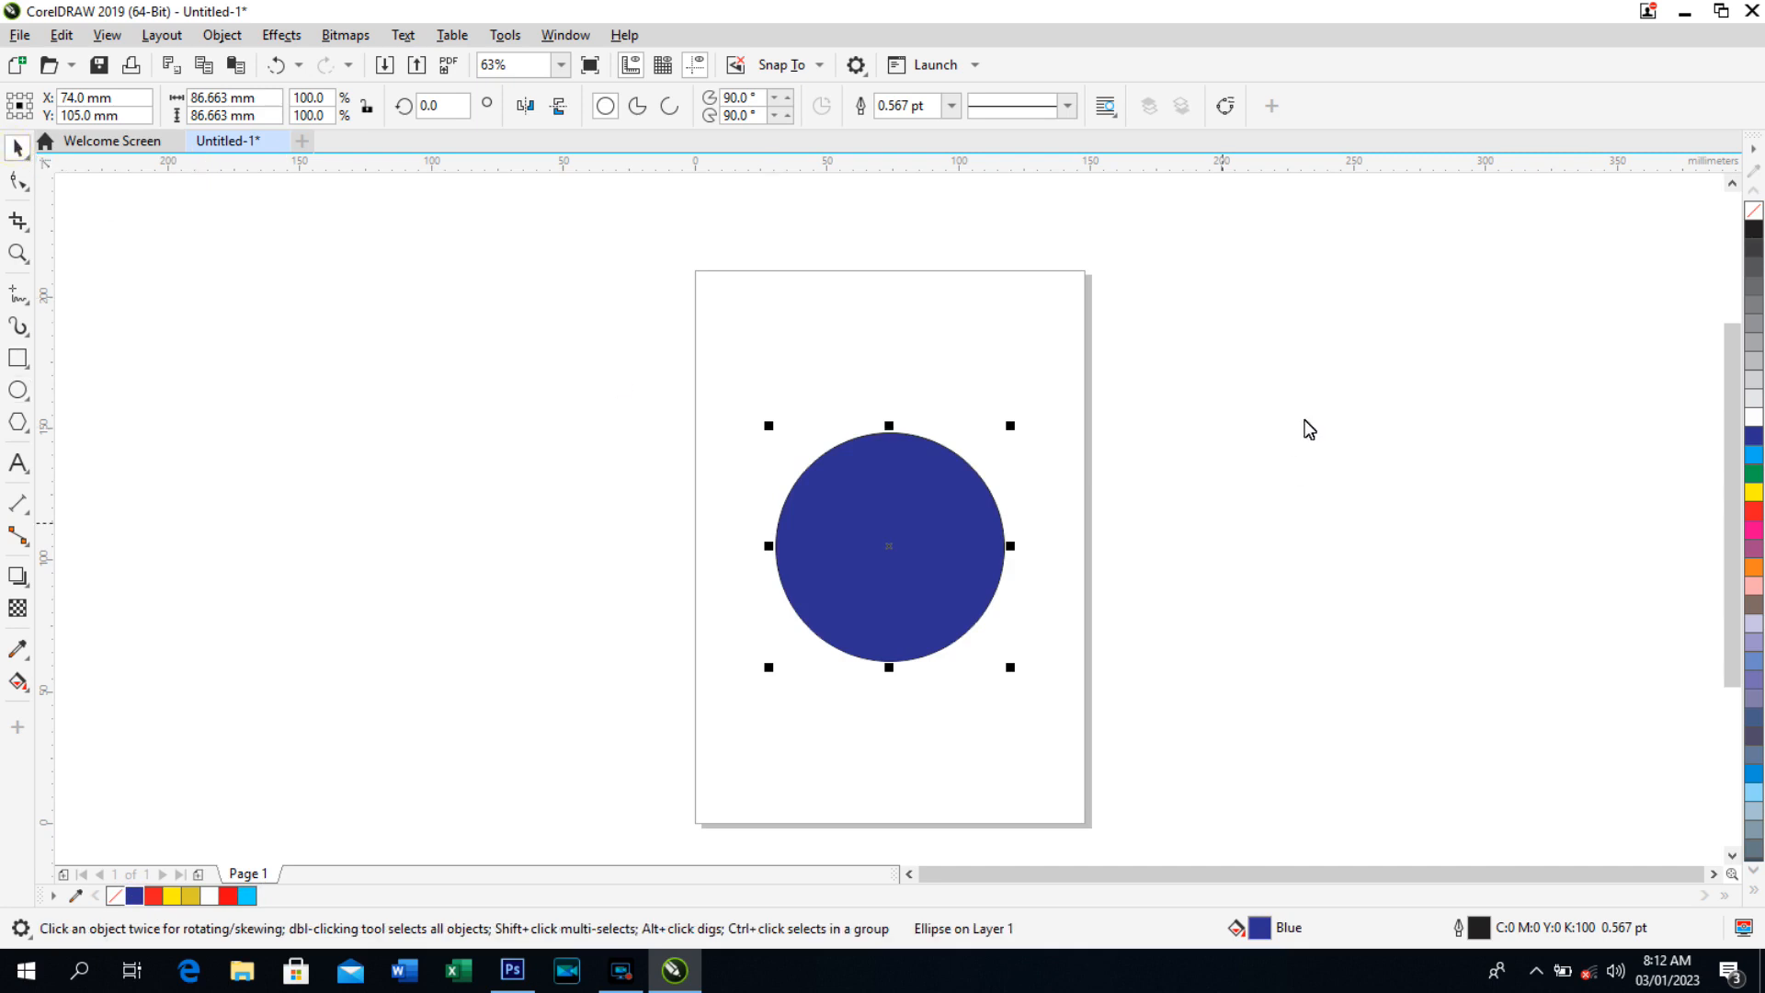
right_click(1754, 213)
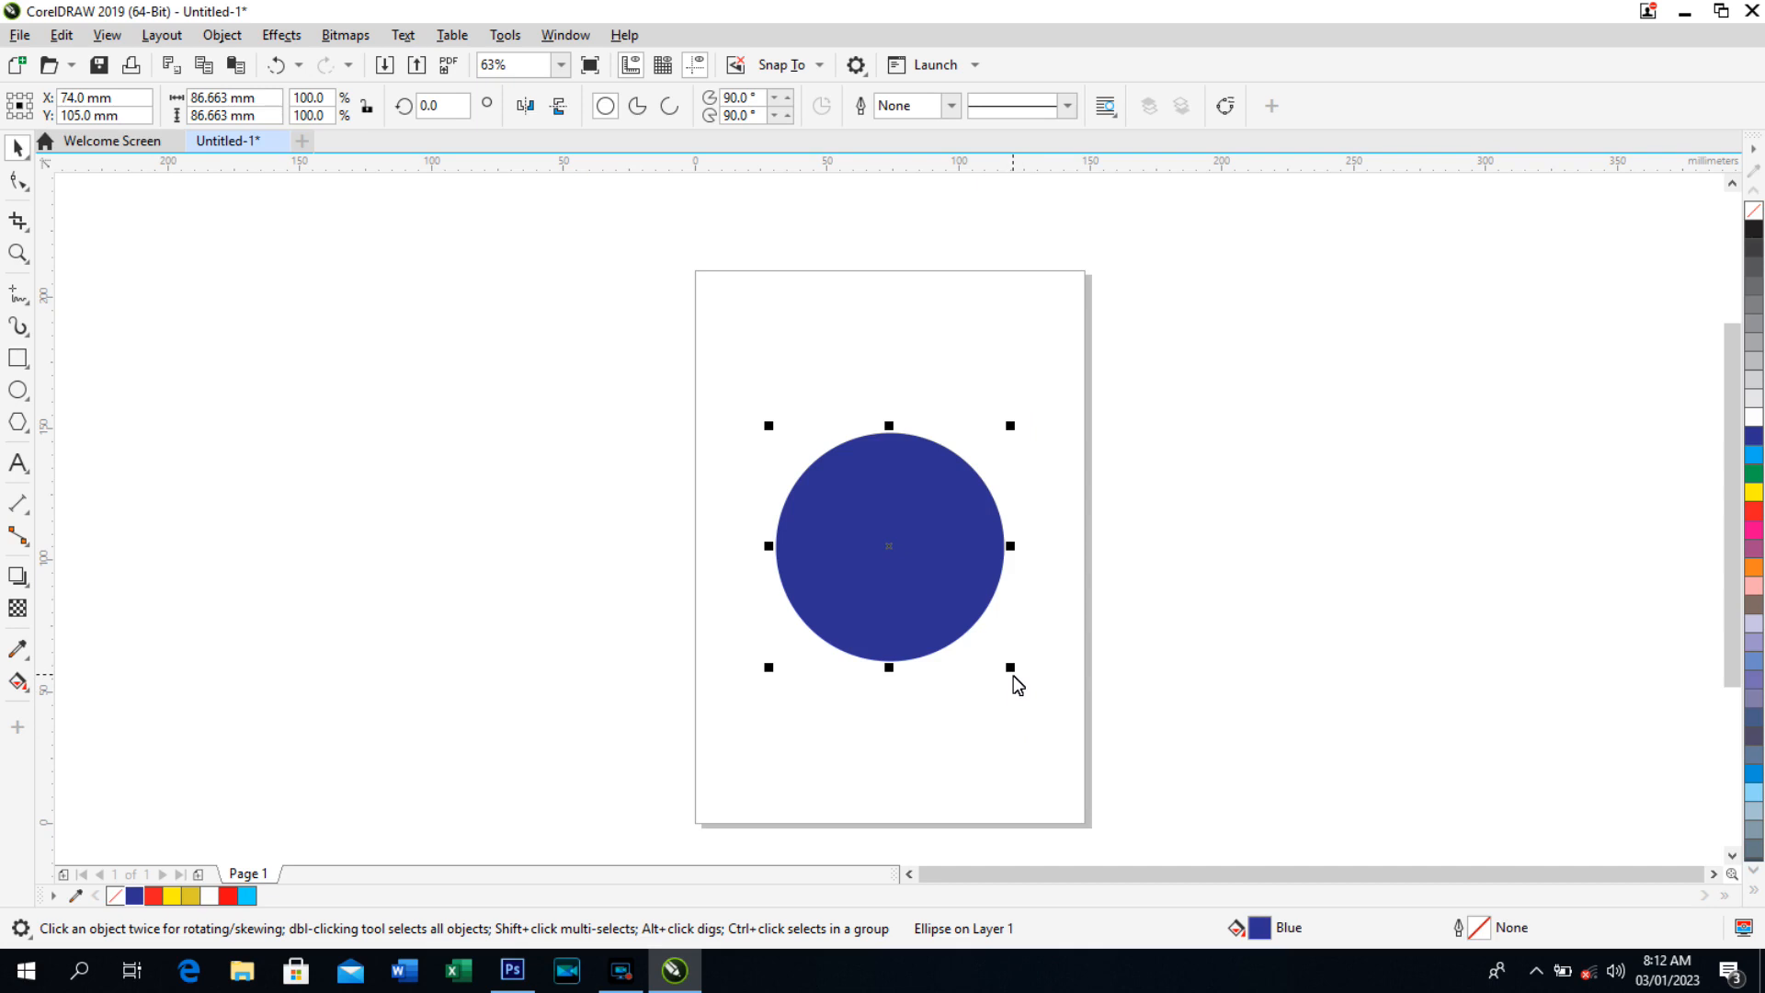
Create a smaller concentric copy of the circle, about 79 mm in diameter, and fill it with red #FE0213.
drag(1011, 674, 1006, 667)
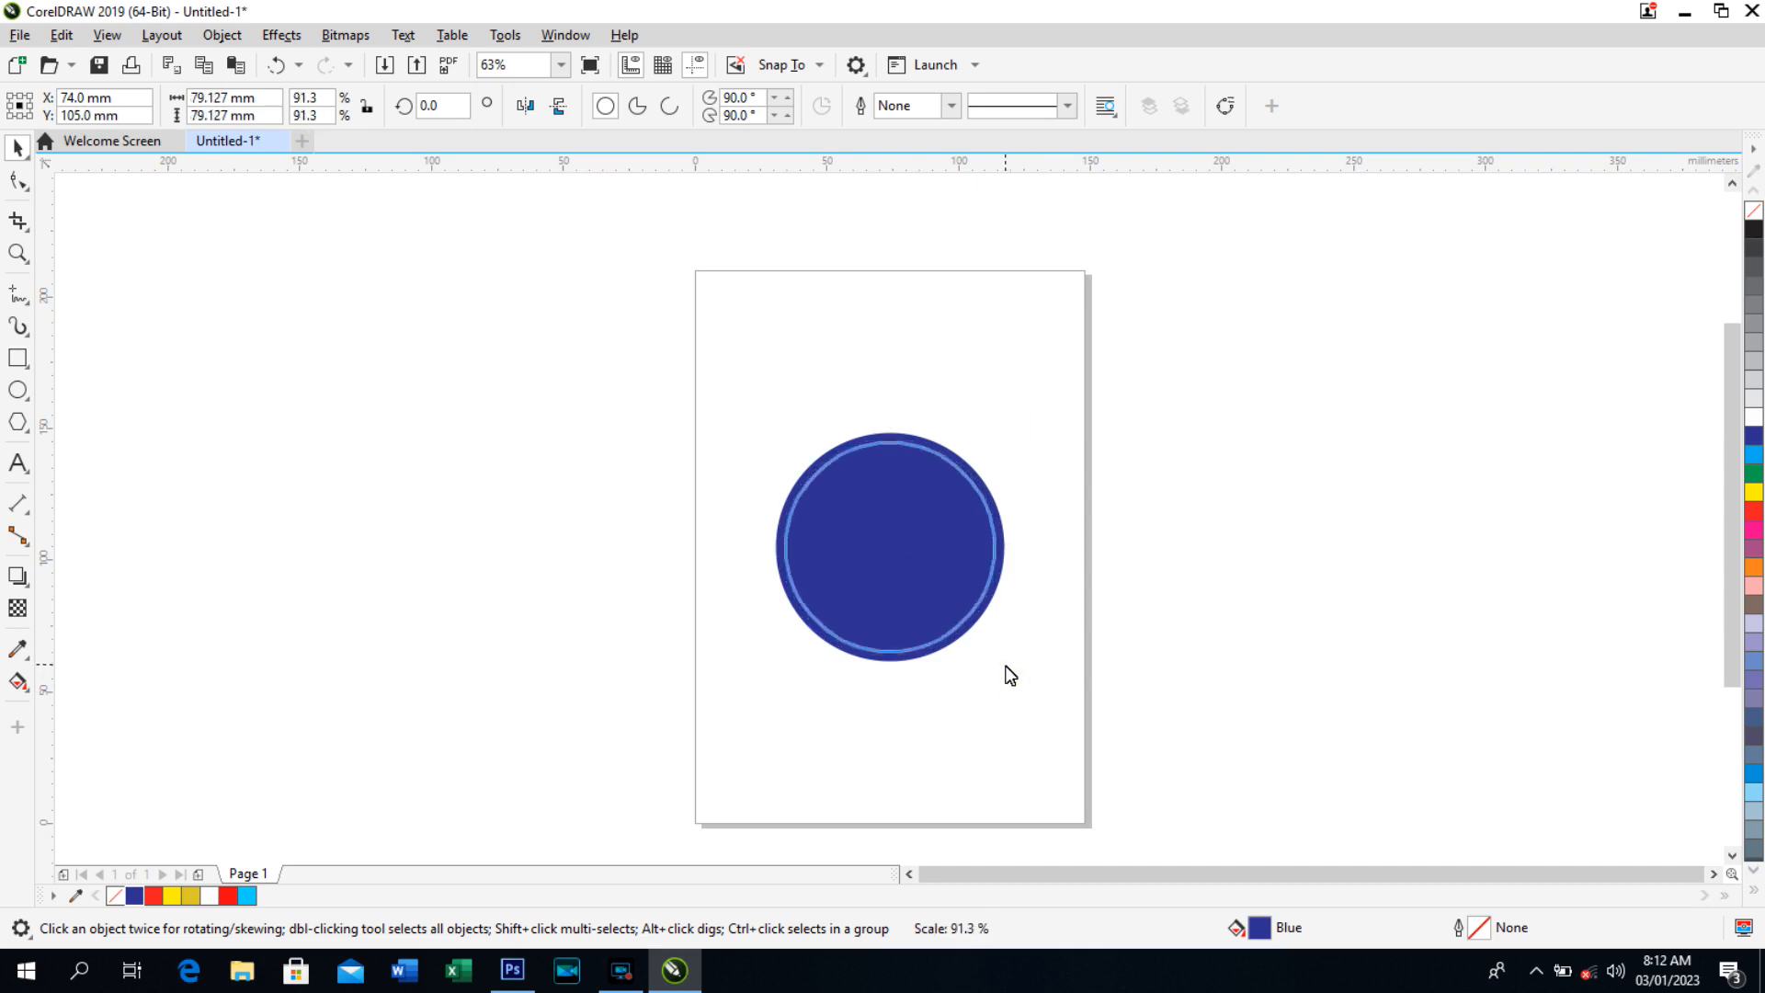
drag(1007, 673, 1008, 673)
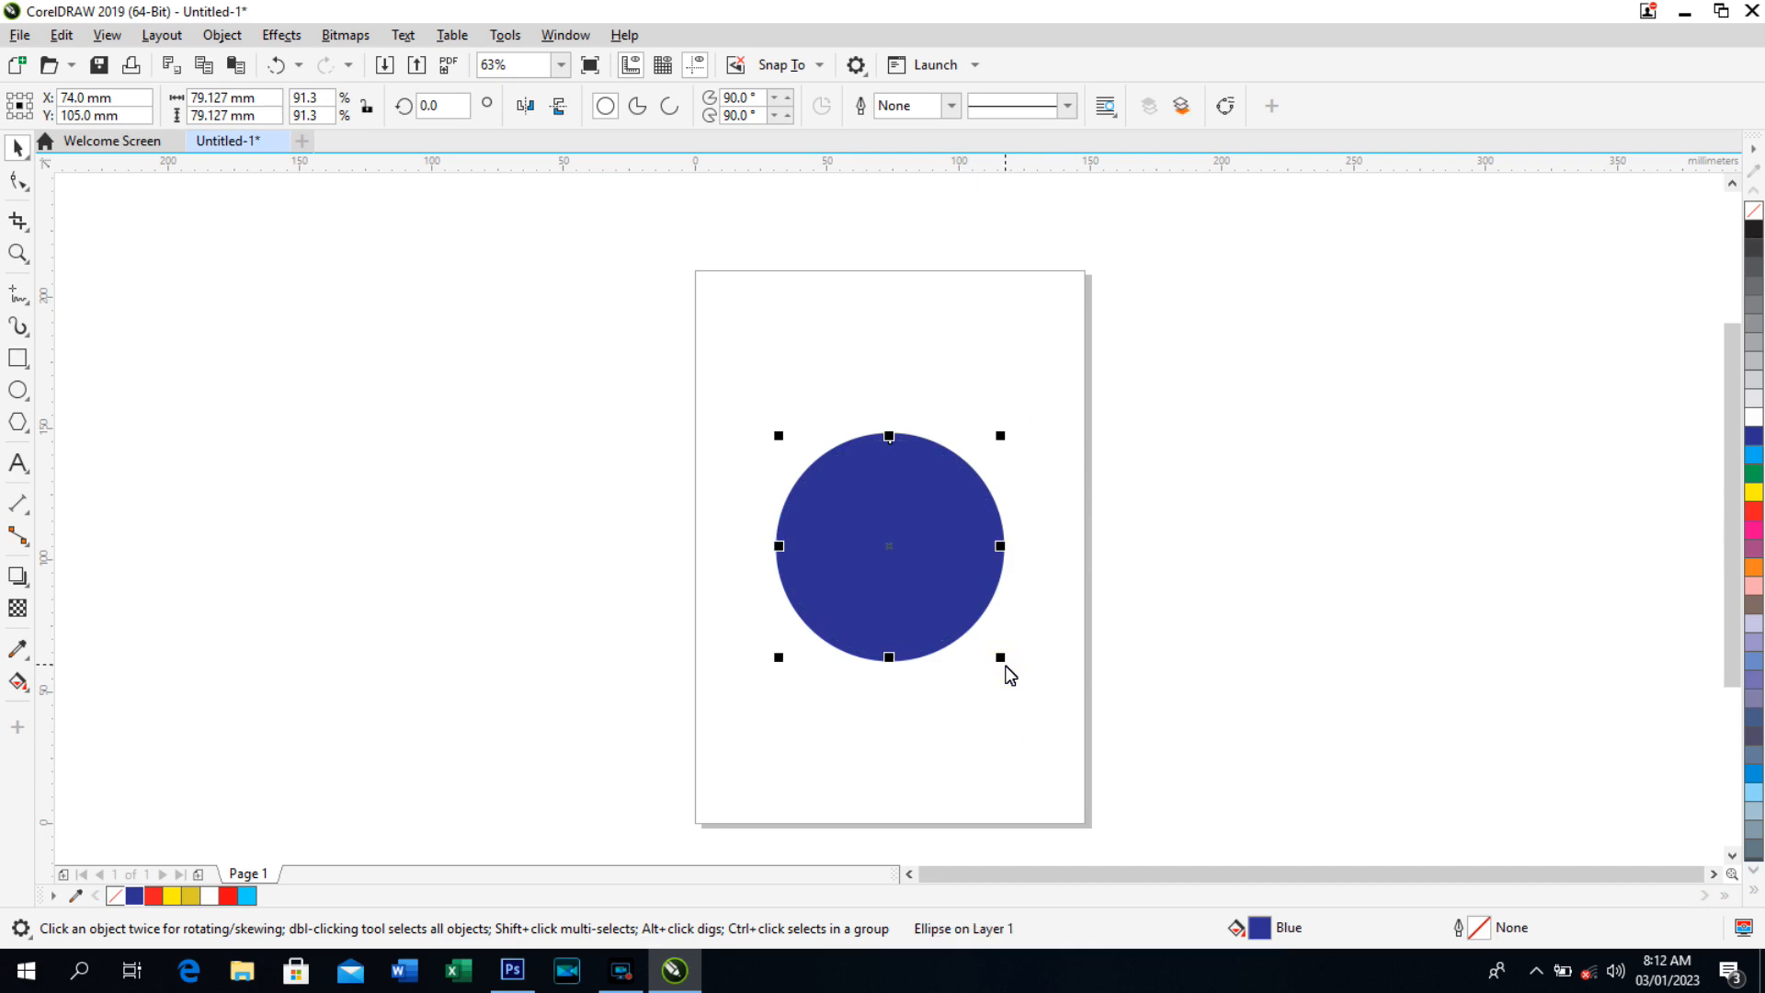
click(227, 896)
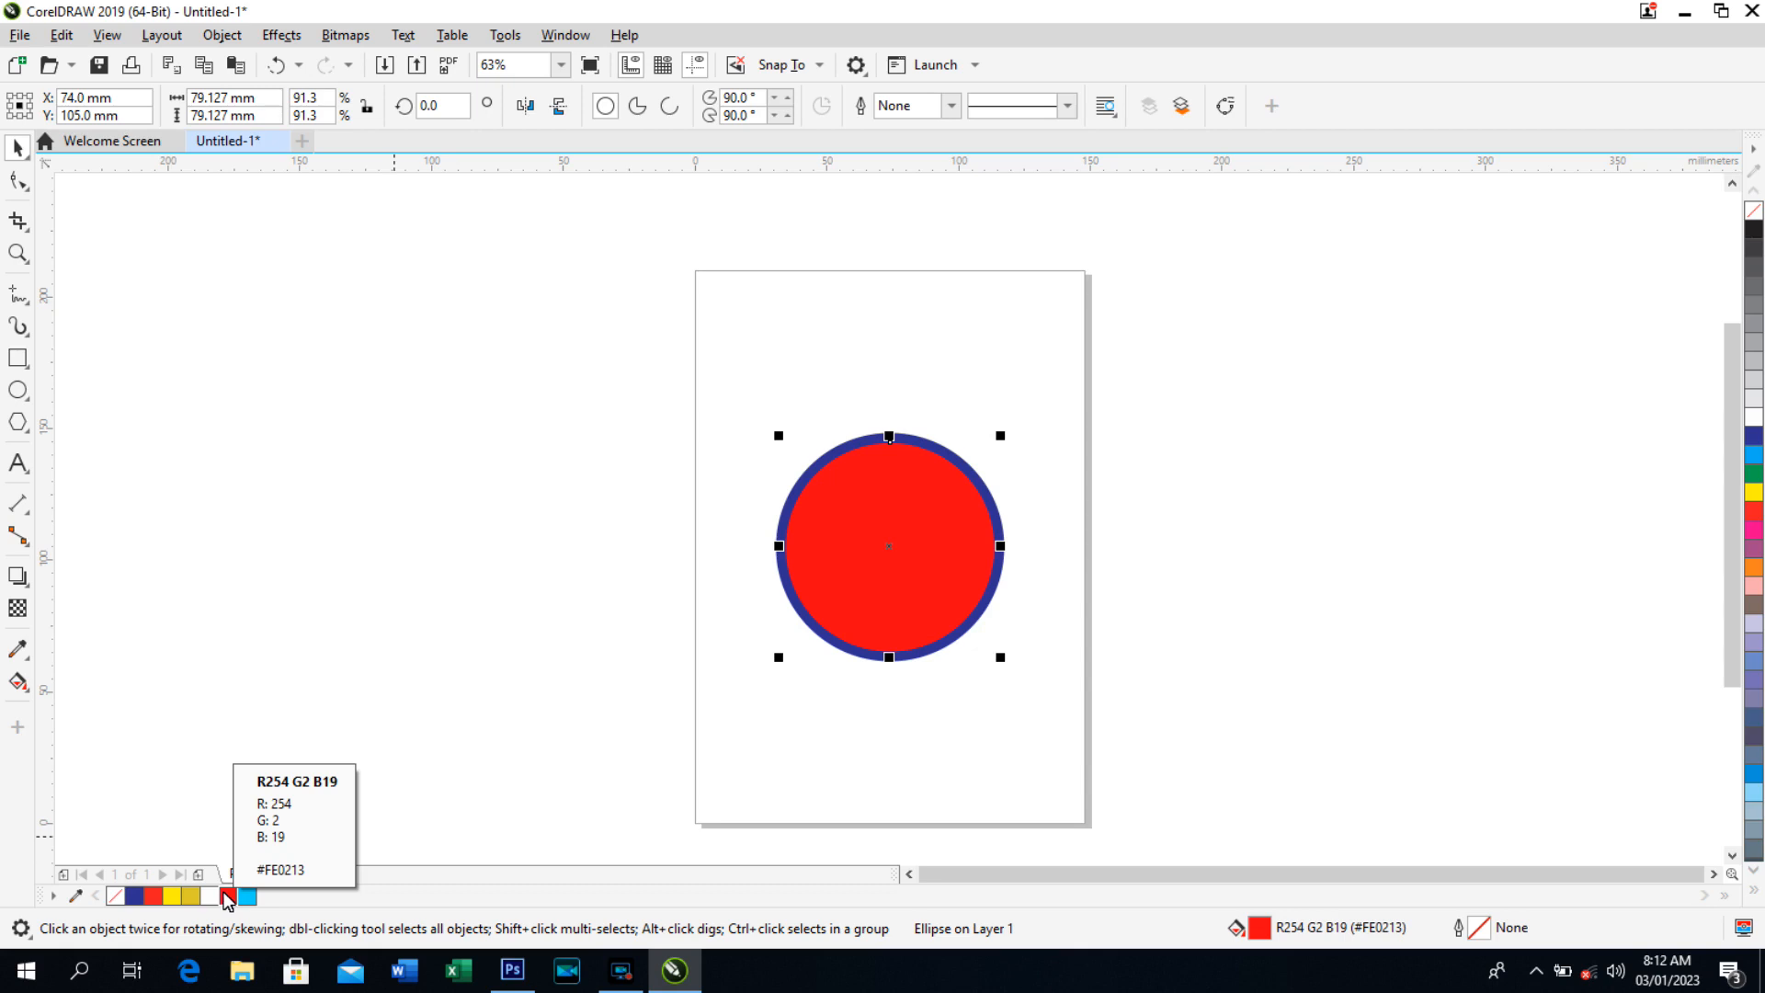
click(466, 586)
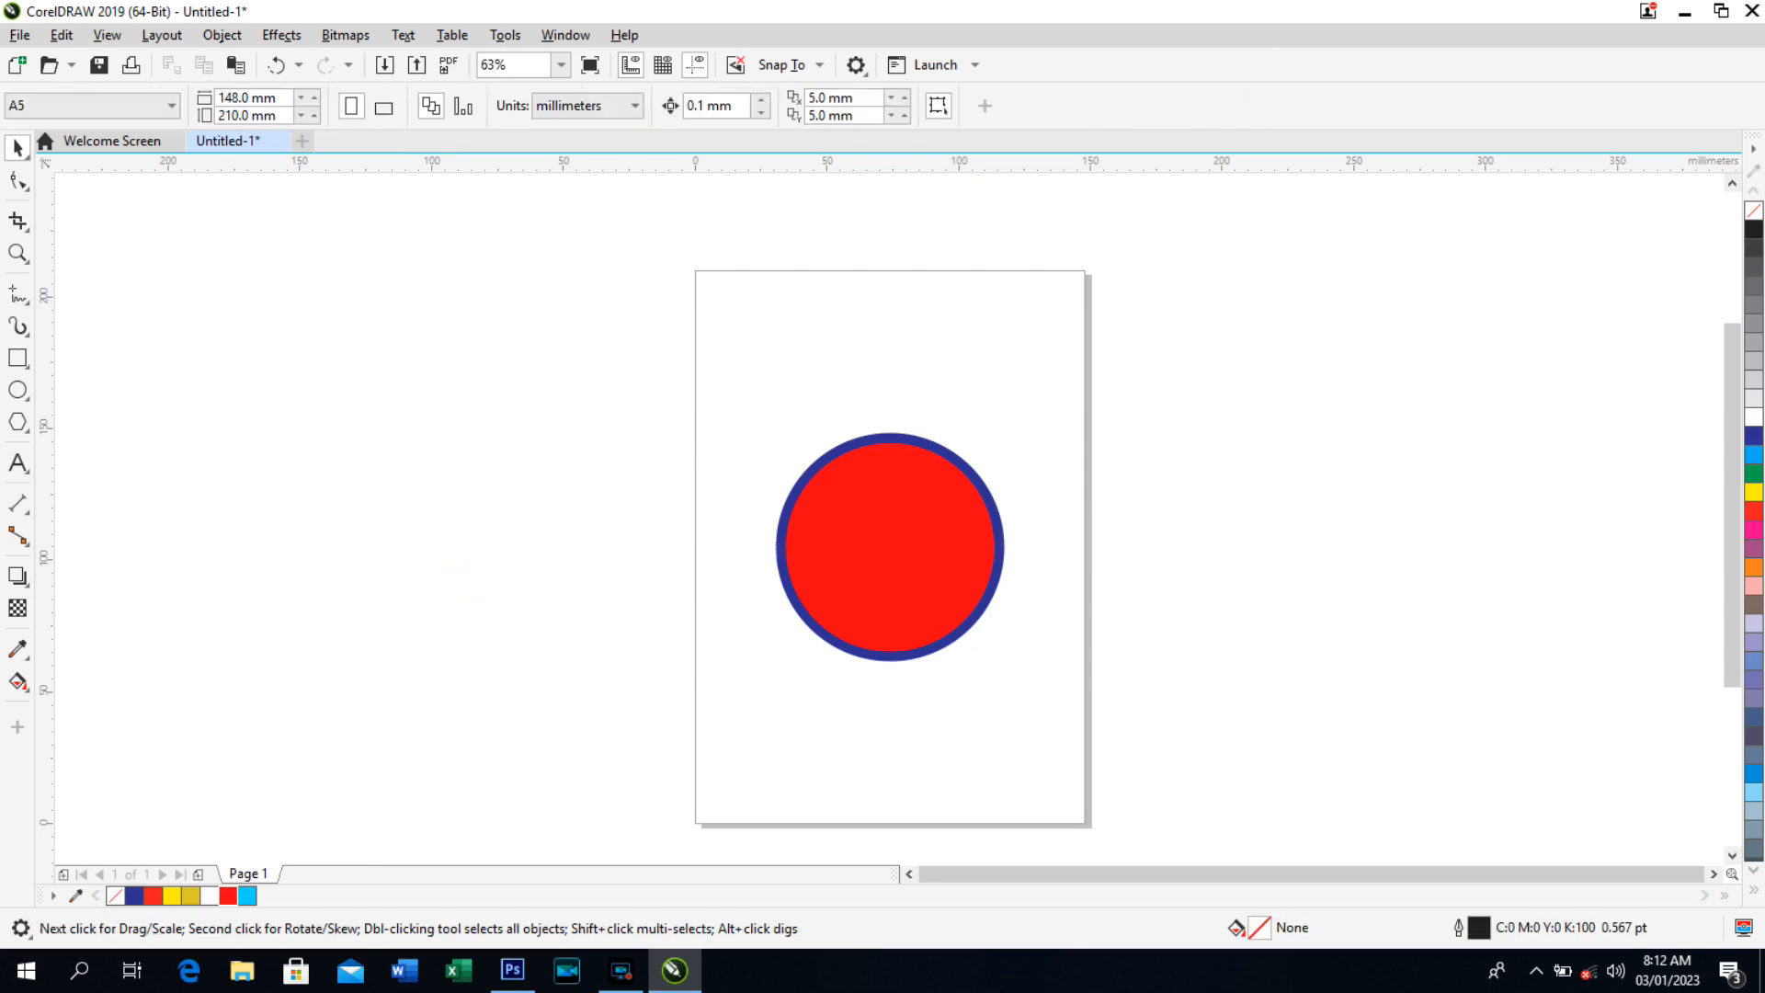
Import the image file "power" from the desktop onto the empty area left of the page.
click(1685, 14)
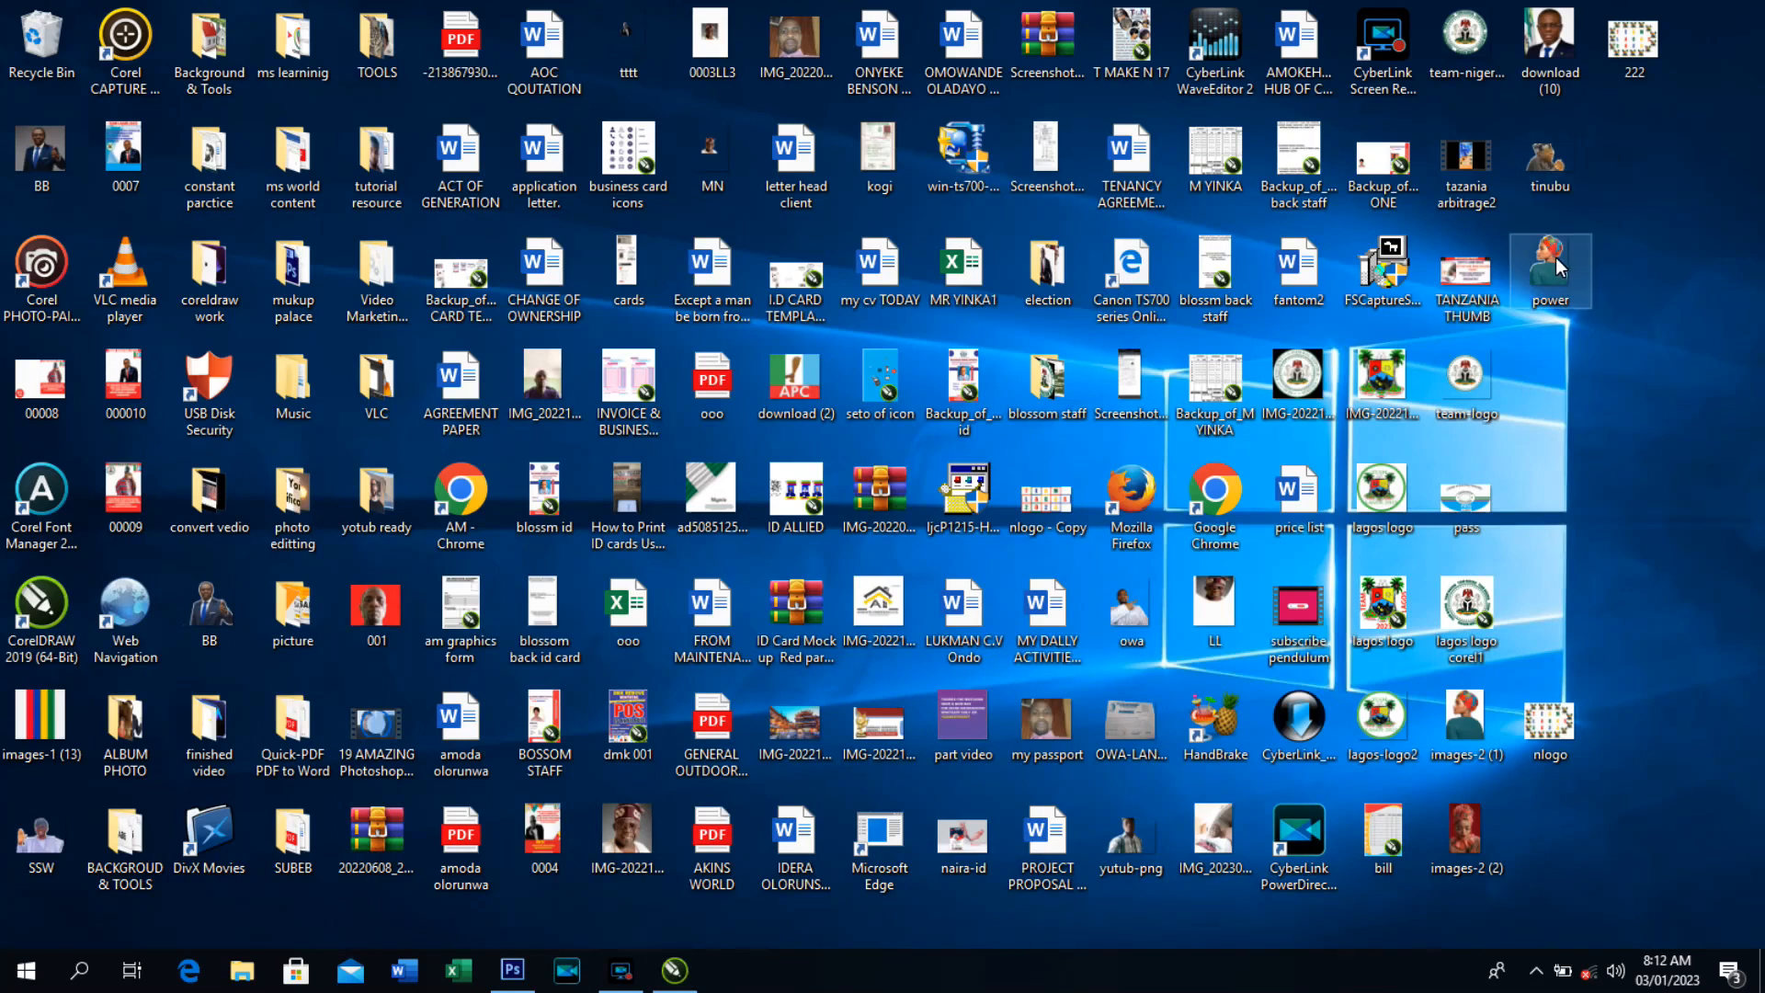
drag(1556, 257, 835, 770)
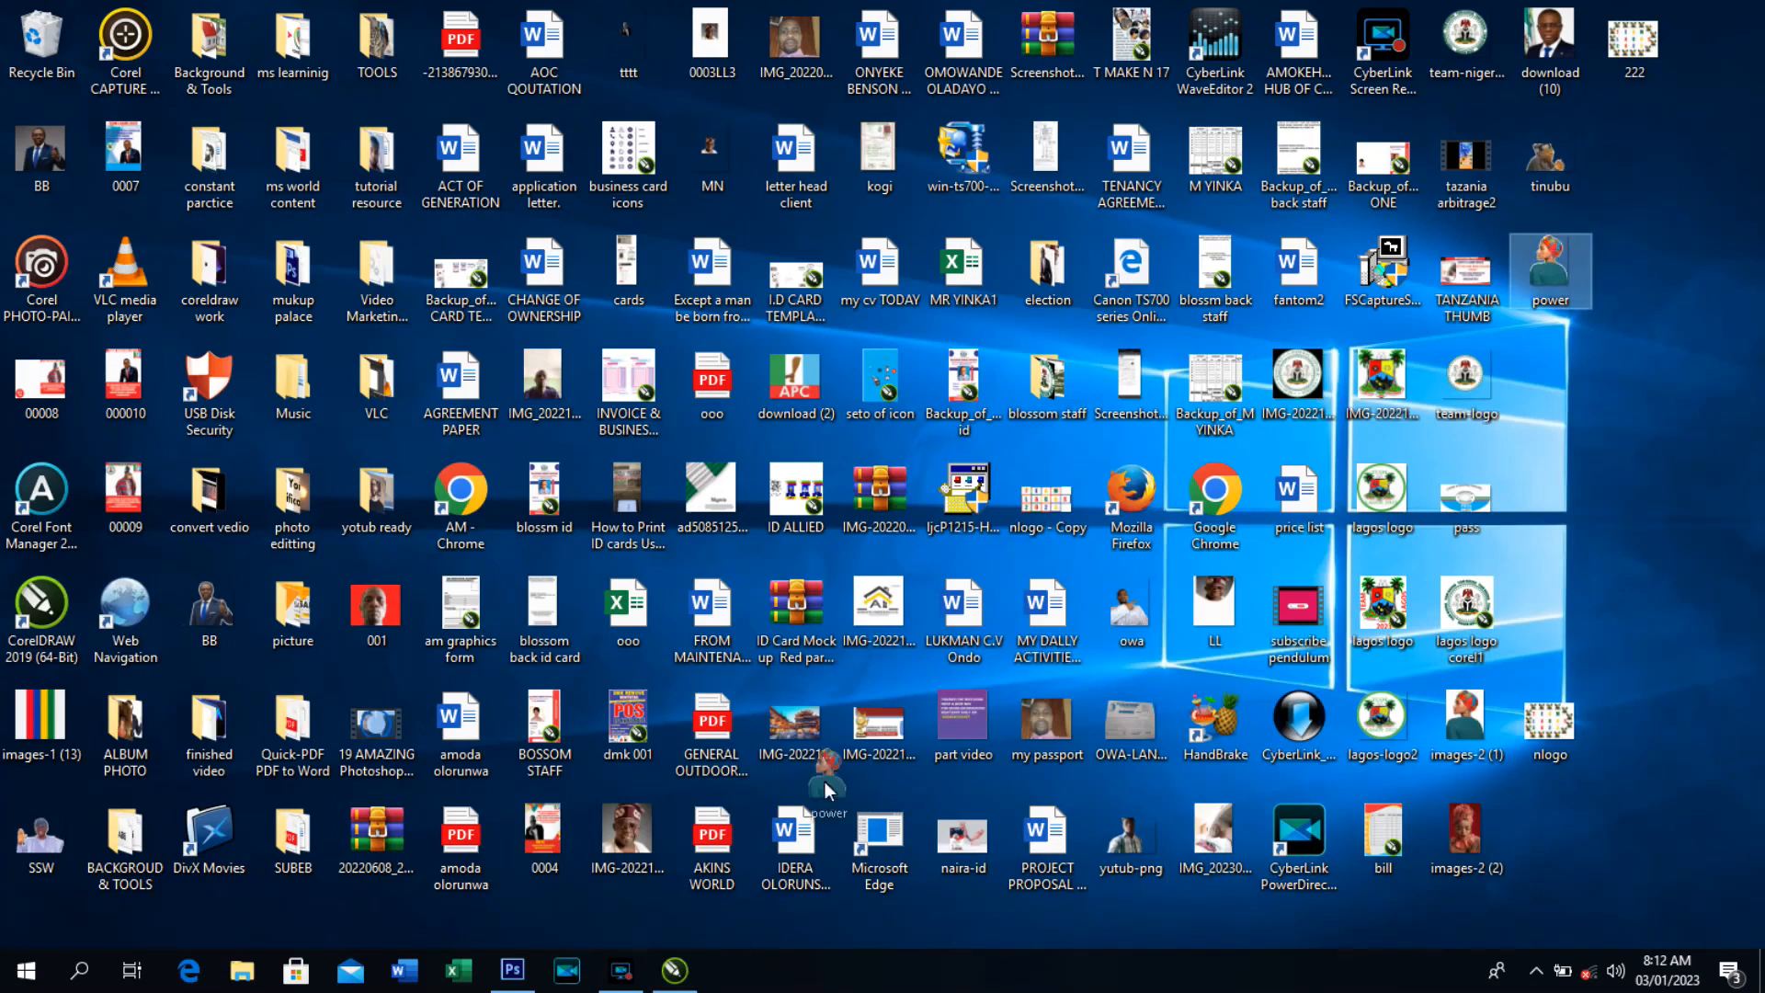
drag(718, 925, 401, 564)
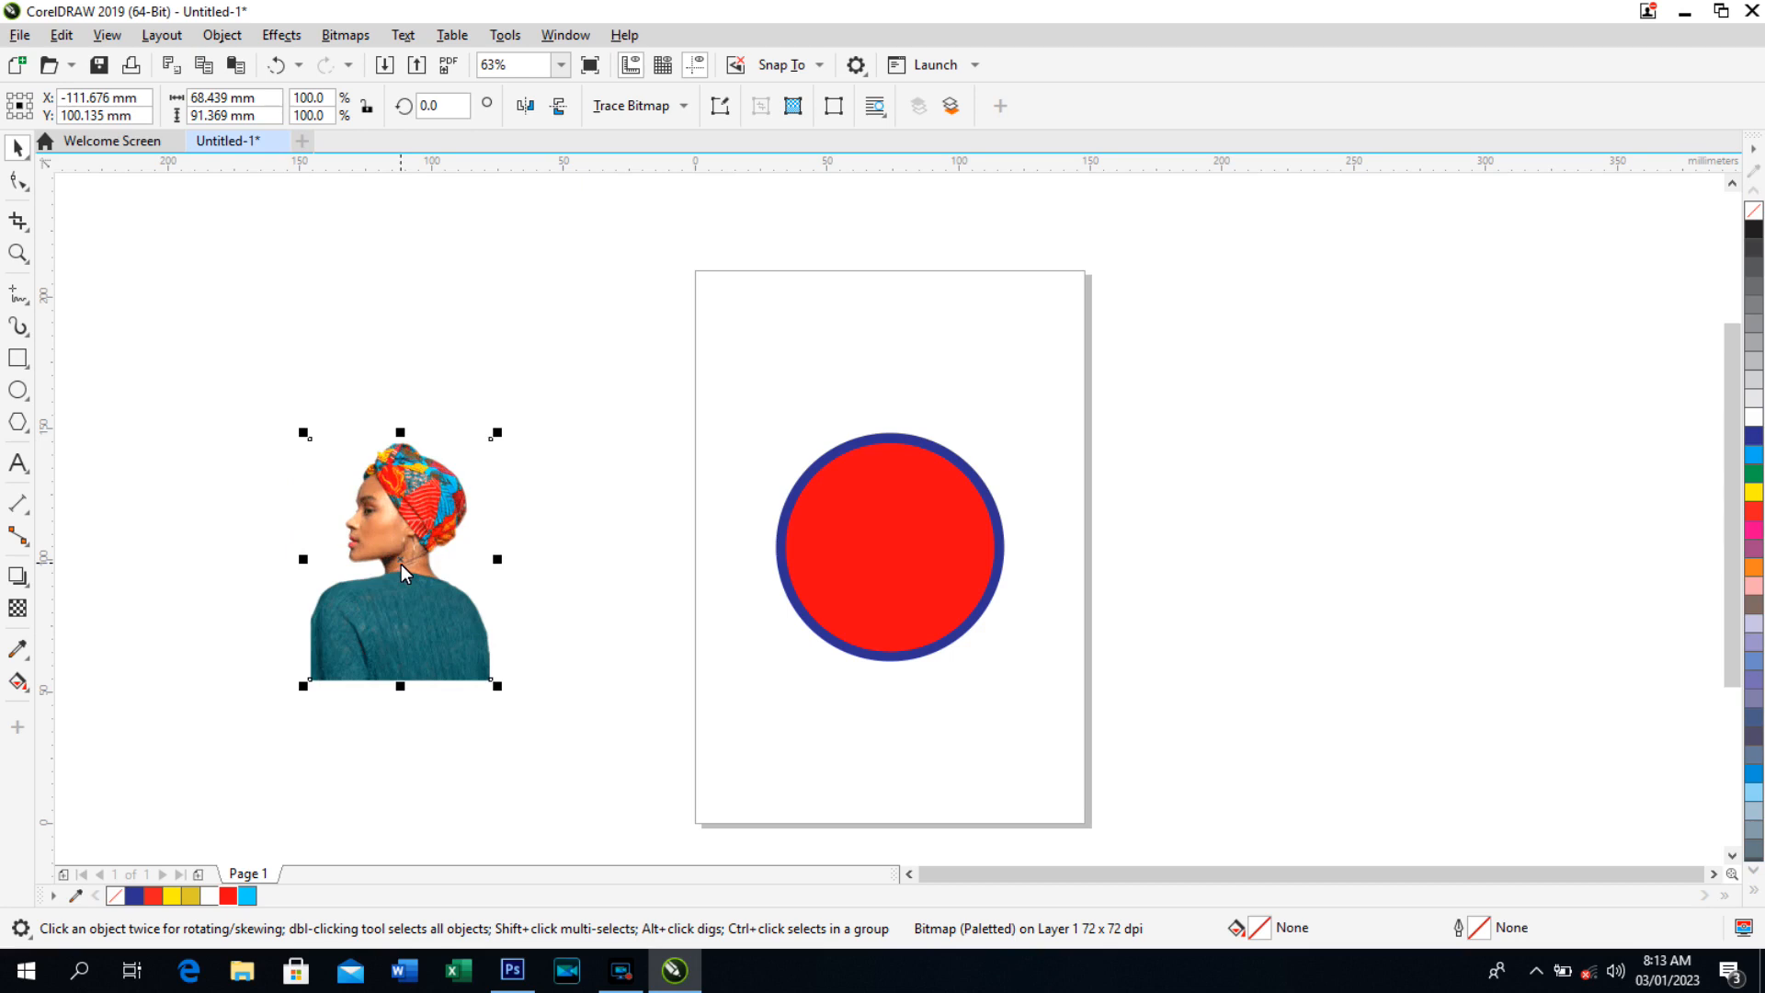
drag(401, 564, 401, 564)
Place the woman's image over the circles, centred horizontally on the page, and nudge it vertically to about Y 111.1 mm.
drag(401, 564, 892, 550)
key(Up)
key(Up)
key(Up)
key(Up)
key(Up)
key(Up)
key(Up)
key(Up)
key(Up)
key(Up)
key(Up)
key(Up)
key(Up)
key(Up)
key(Up)
key(Up)
key(Up)
key(Up)
key(Up)
key(Up)
key(Up)
key(Up)
key(Up)
key(Up)
key(Up)
key(Up)
key(Up)
key(Up)
key(Up)
key(Up)
key(Up)
key(Up)
key(Up)
key(Up)
key(Up)
key(Up)
key(Up)
key(Up)
key(Up)
key(Up)
key(Up)
key(Up)
key(Up)
key(Up)
key(Up)
key(Up)
key(Up)
key(Up)
key(Up)
key(Up)
key(Up)
key(Up)
key(Up)
key(Up)
key(Up)
key(Up)
key(Up)
key(Up)
key(Up)
key(Up)
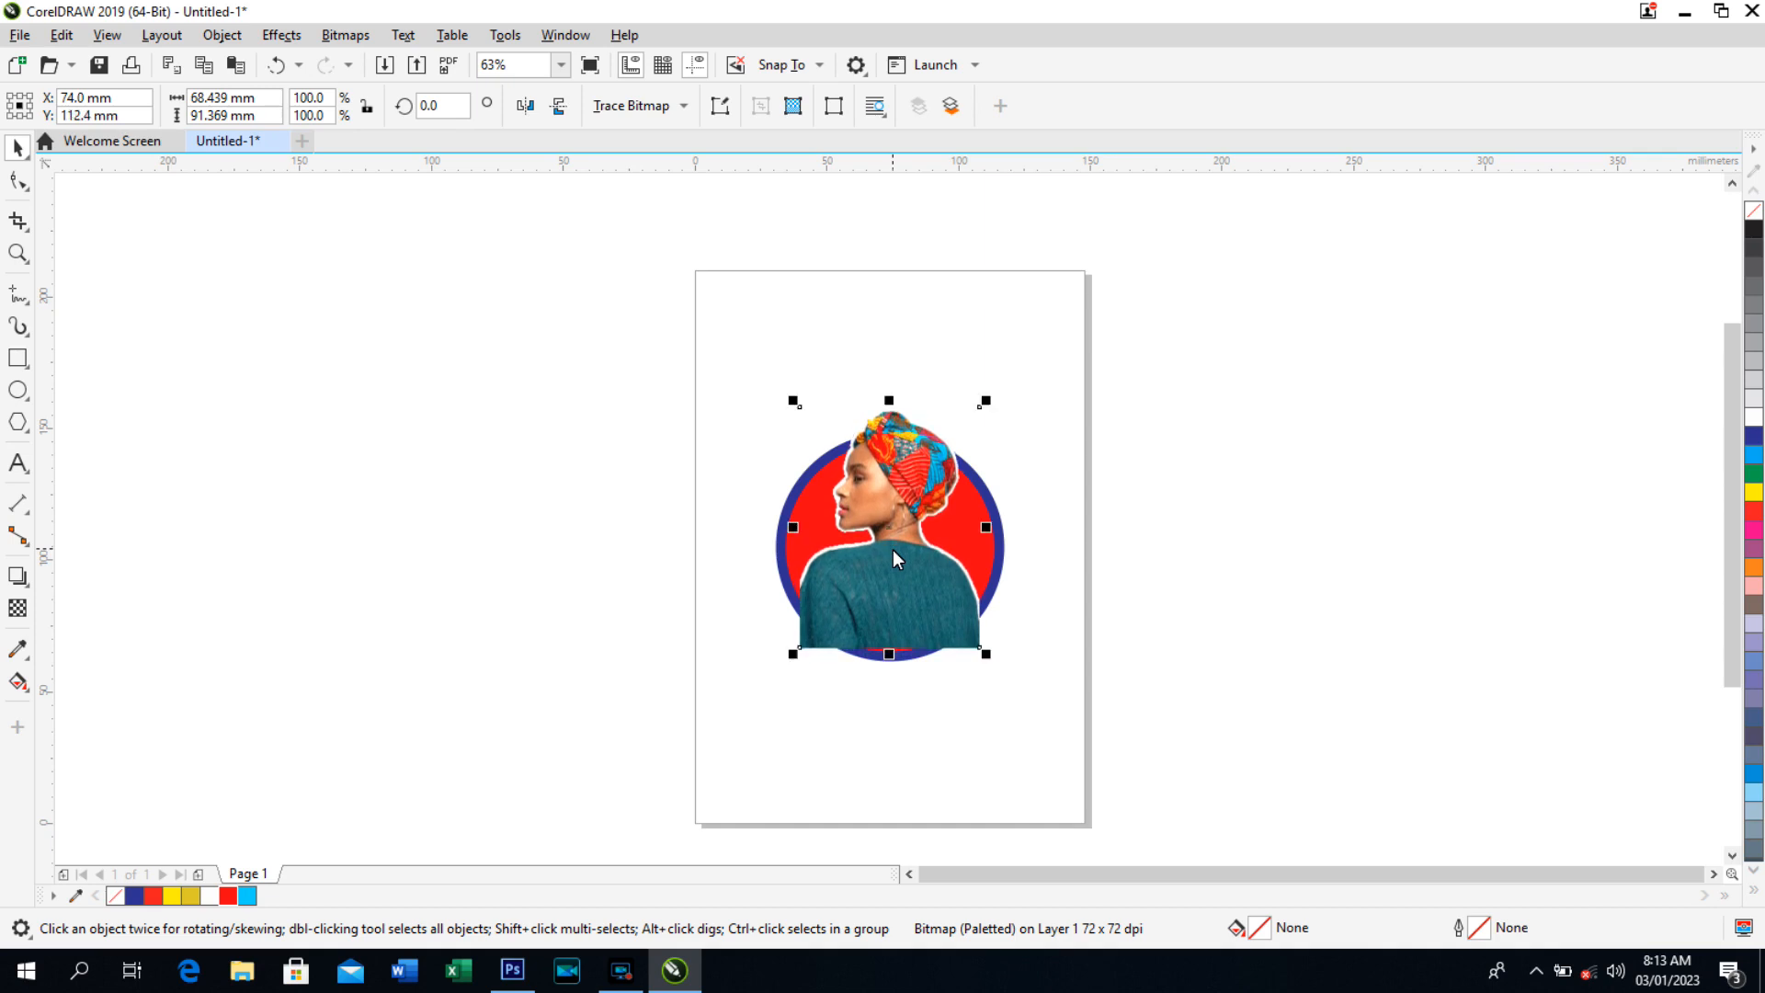
key(Down)
key(Down)
key(Down)
key(Down)
key(Down)
key(Down)
key(Down)
key(Down)
key(Down)
key(Down)
key(Down)
key(Down)
key(Down)
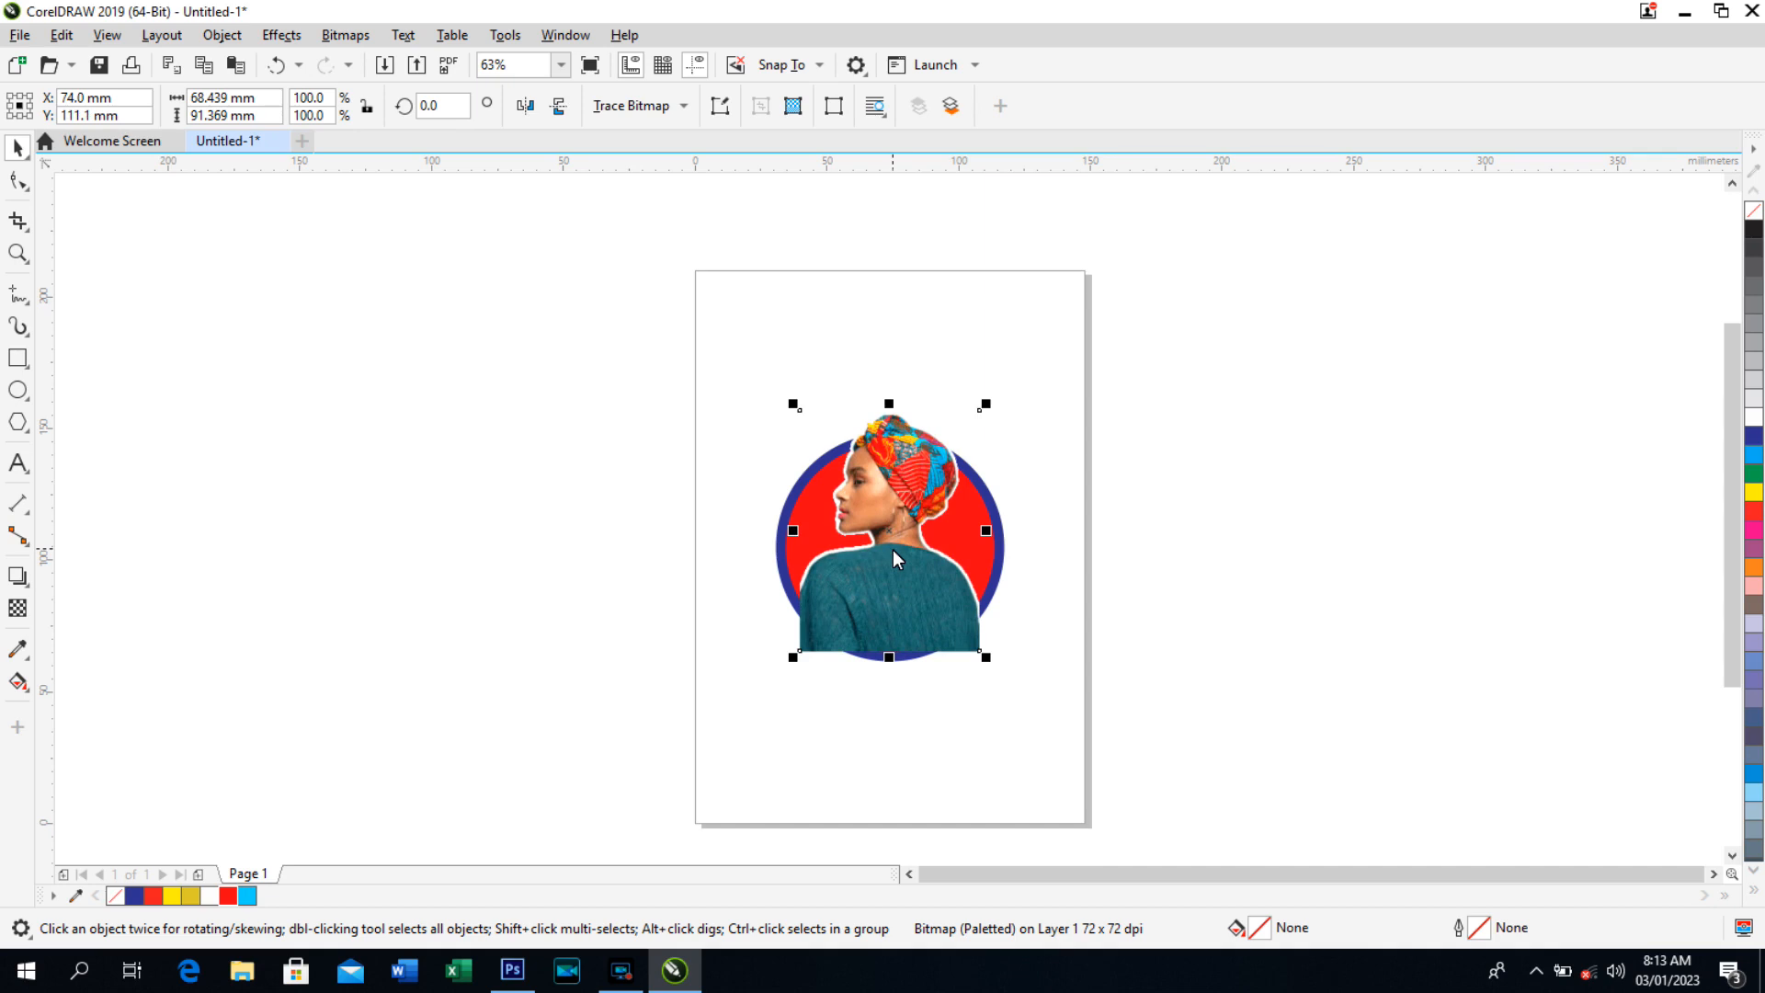
Duplicate the woman's image at the same height, placing the copy to the right of the circles at about X 157.7 mm.
click(893, 551)
click(892, 551)
drag(898, 550, 1112, 541)
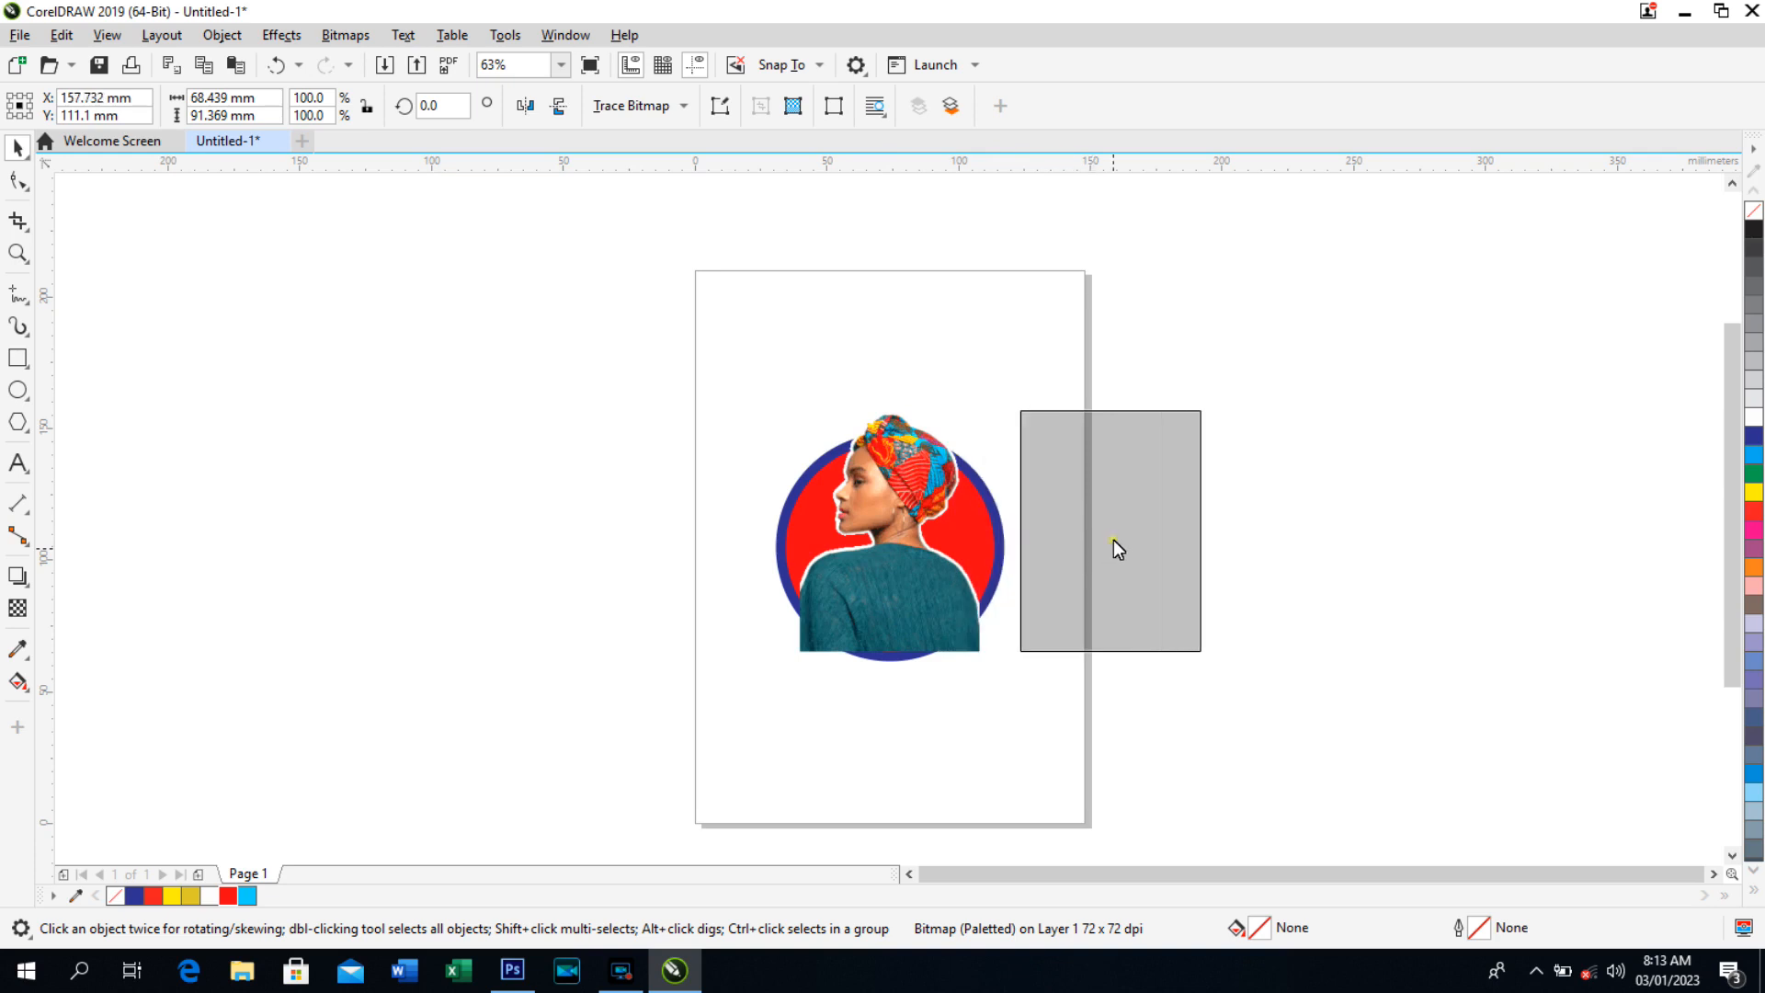
drag(1113, 540, 1112, 541)
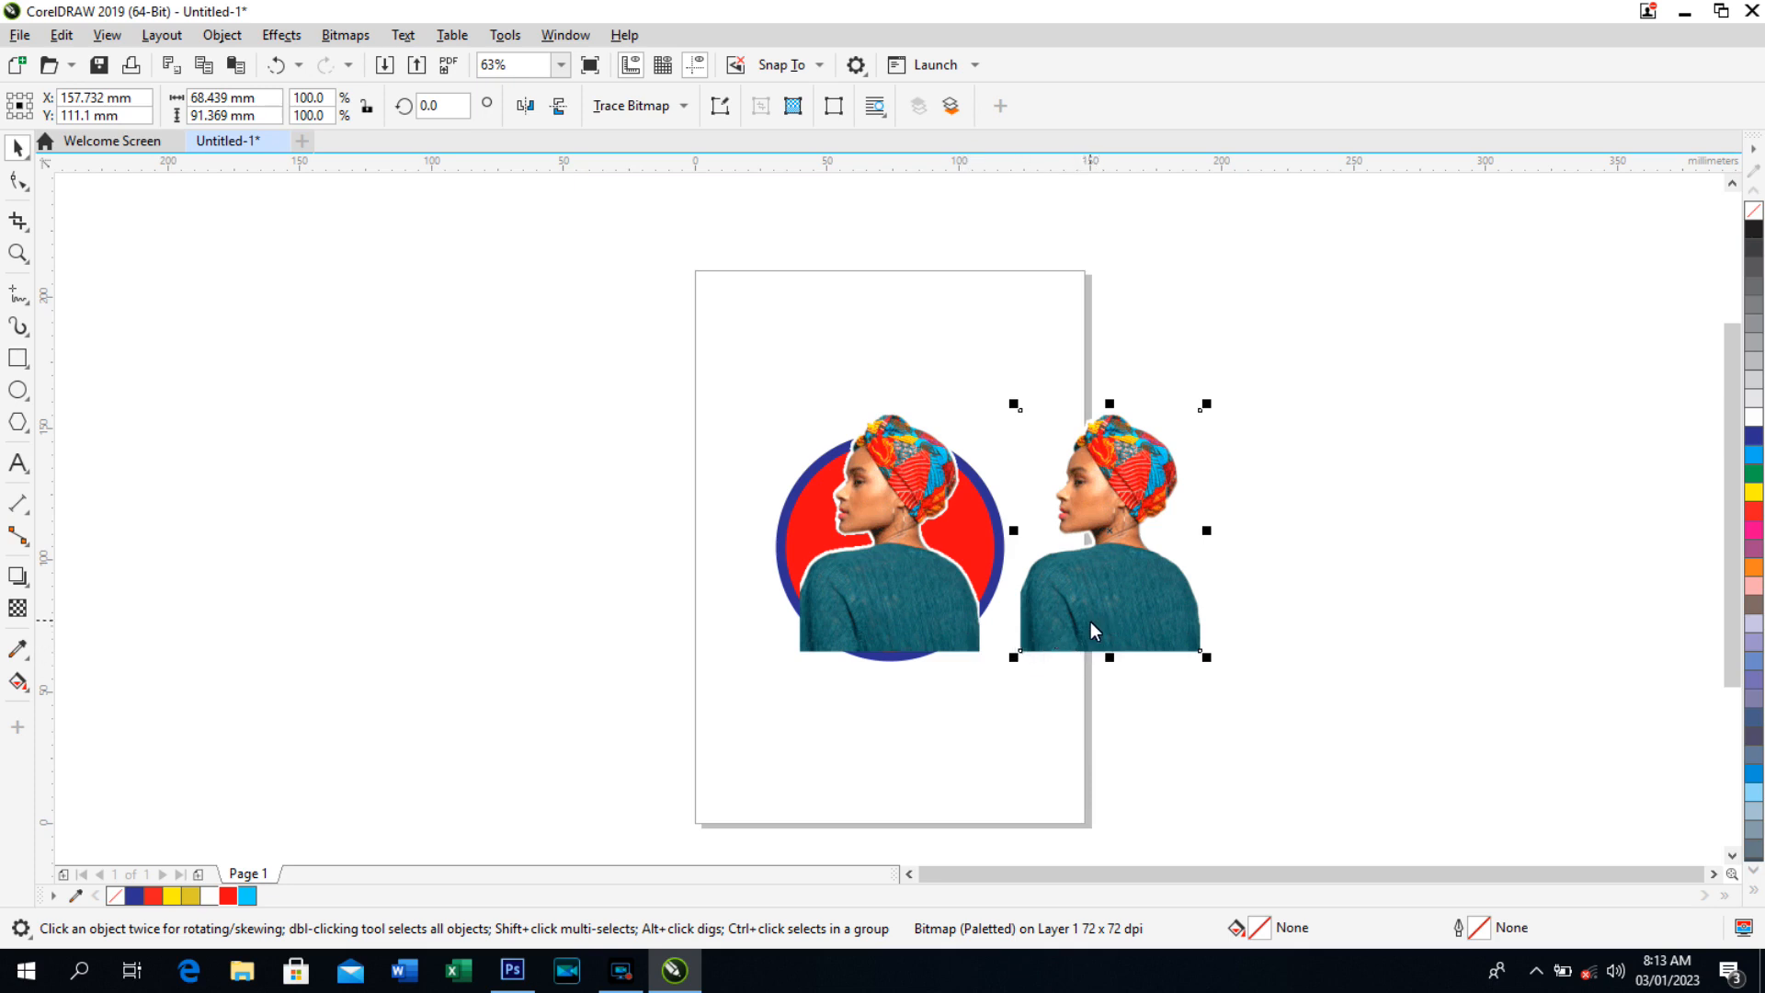
Move the original woman's image off the circles to their left side, leaving only a partial overlap.
click(878, 594)
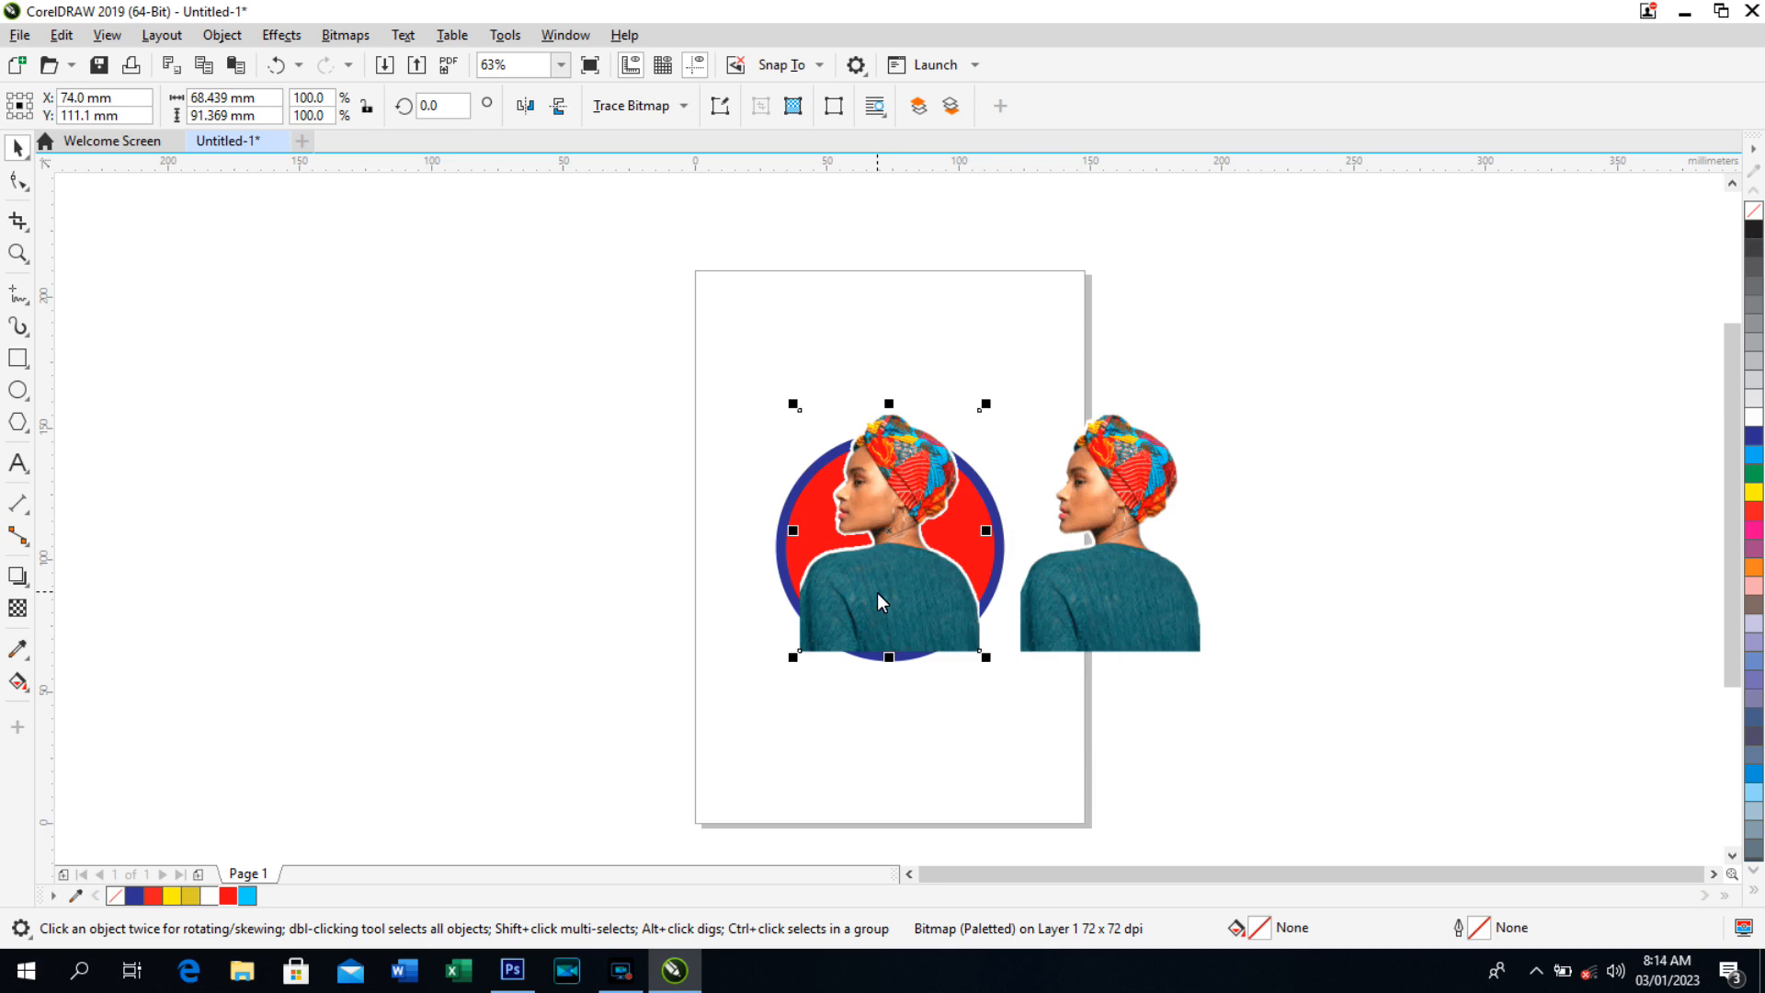
click(877, 592)
drag(878, 594, 731, 590)
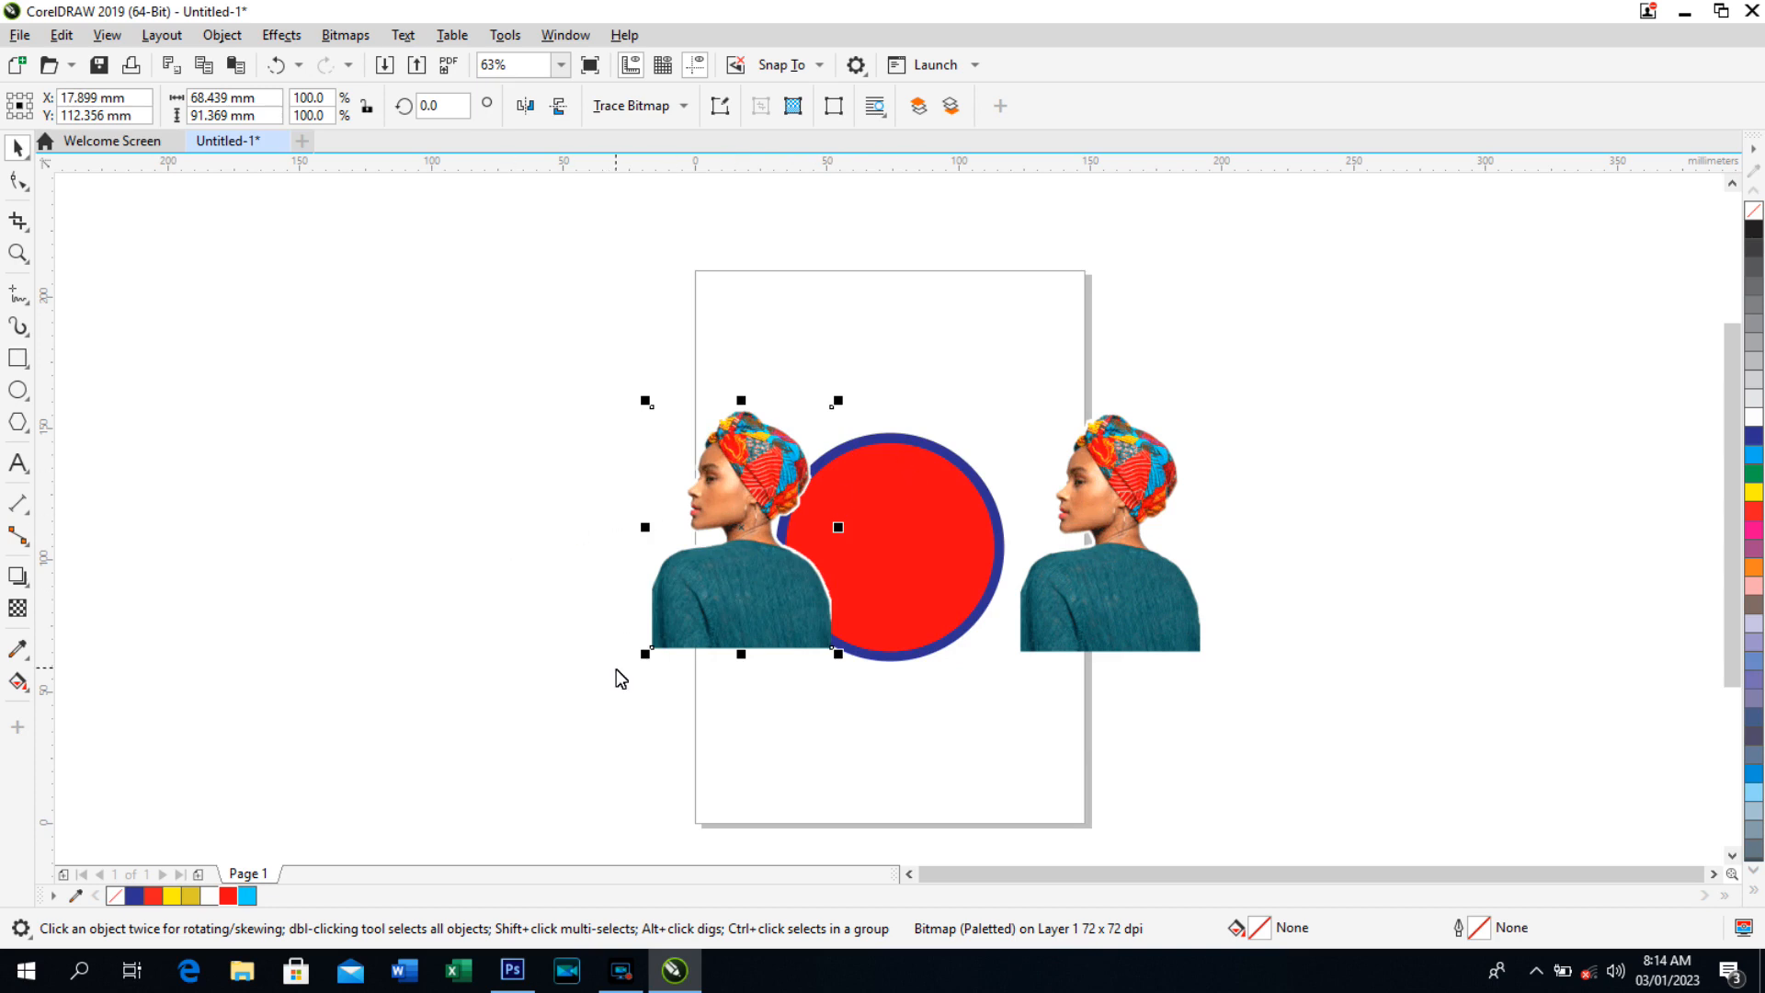
Recolour the inner circle blue and the outer circle red #FE0213.
click(943, 538)
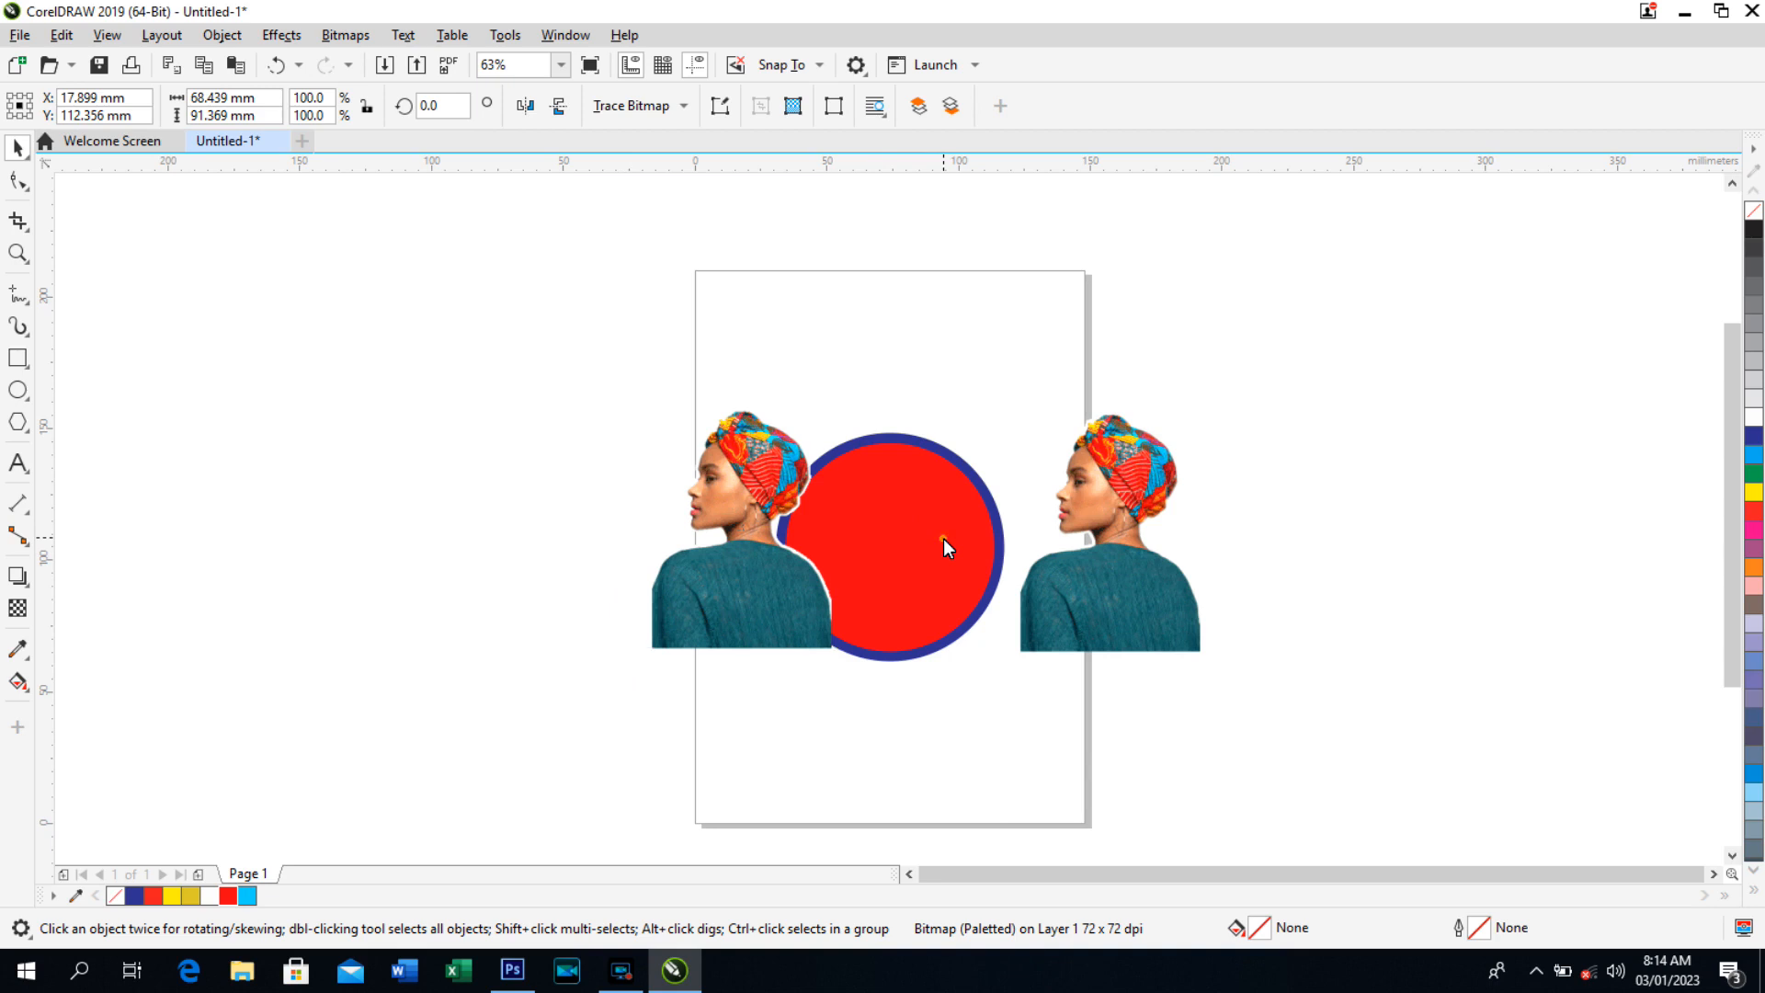
click(135, 897)
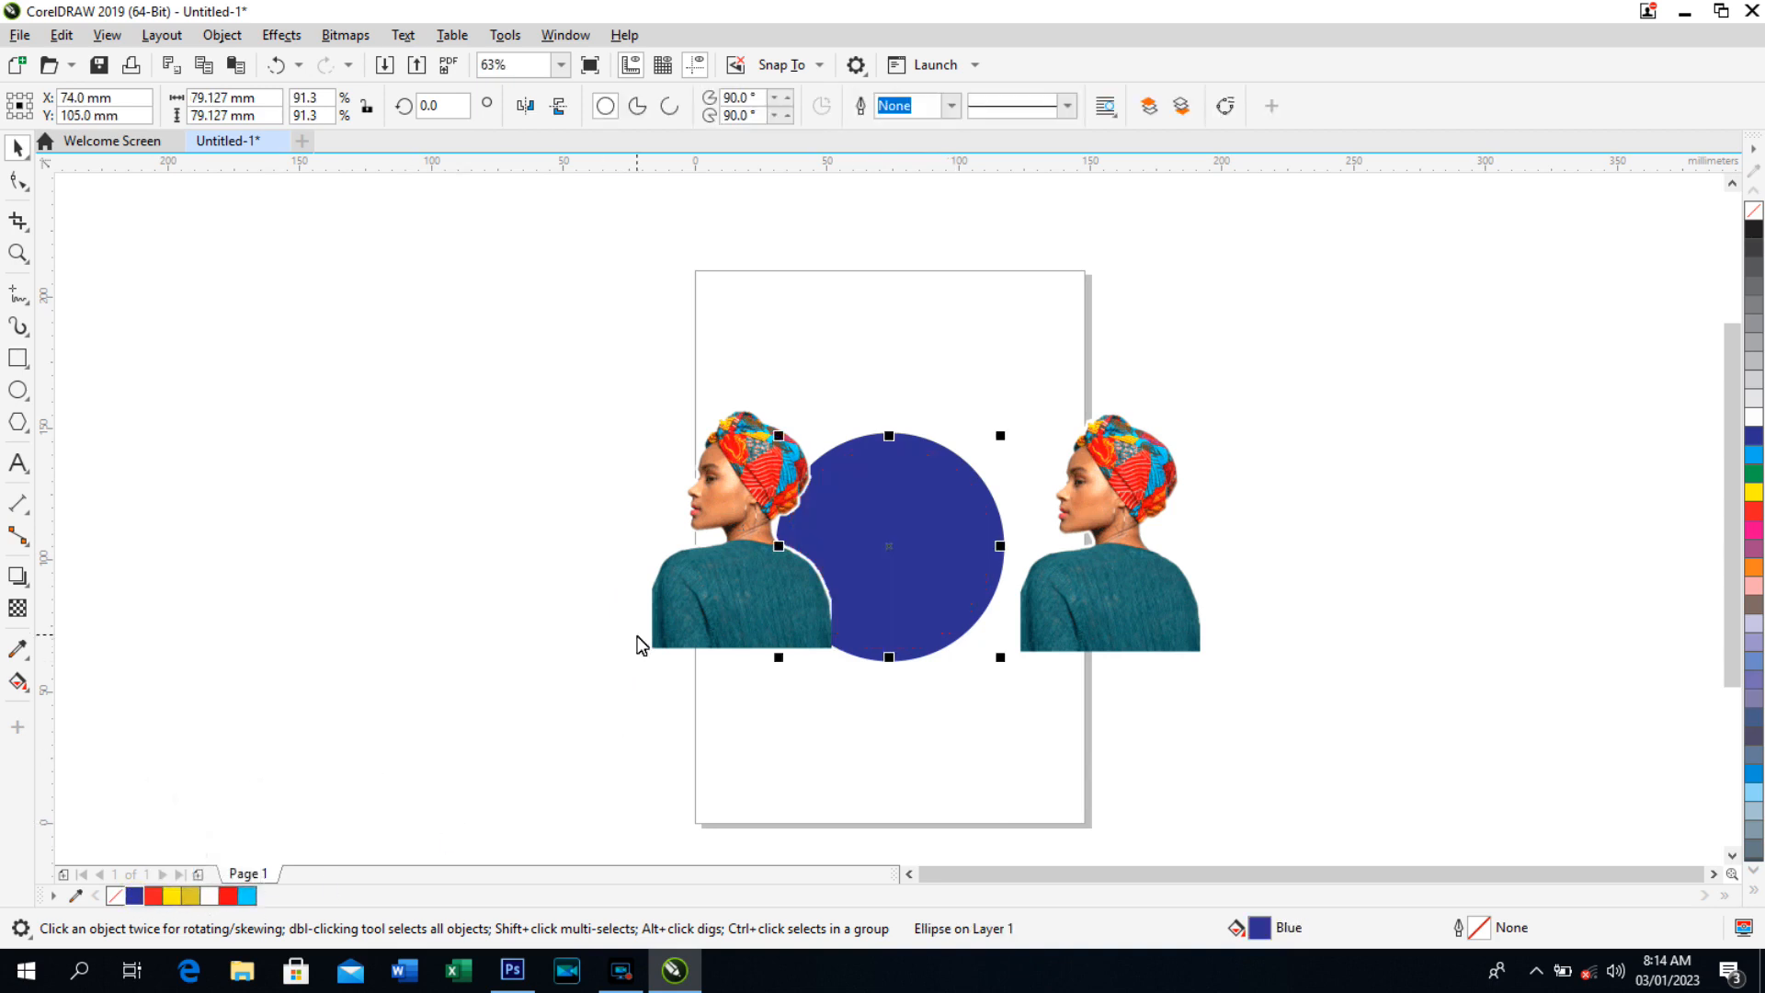
click(991, 495)
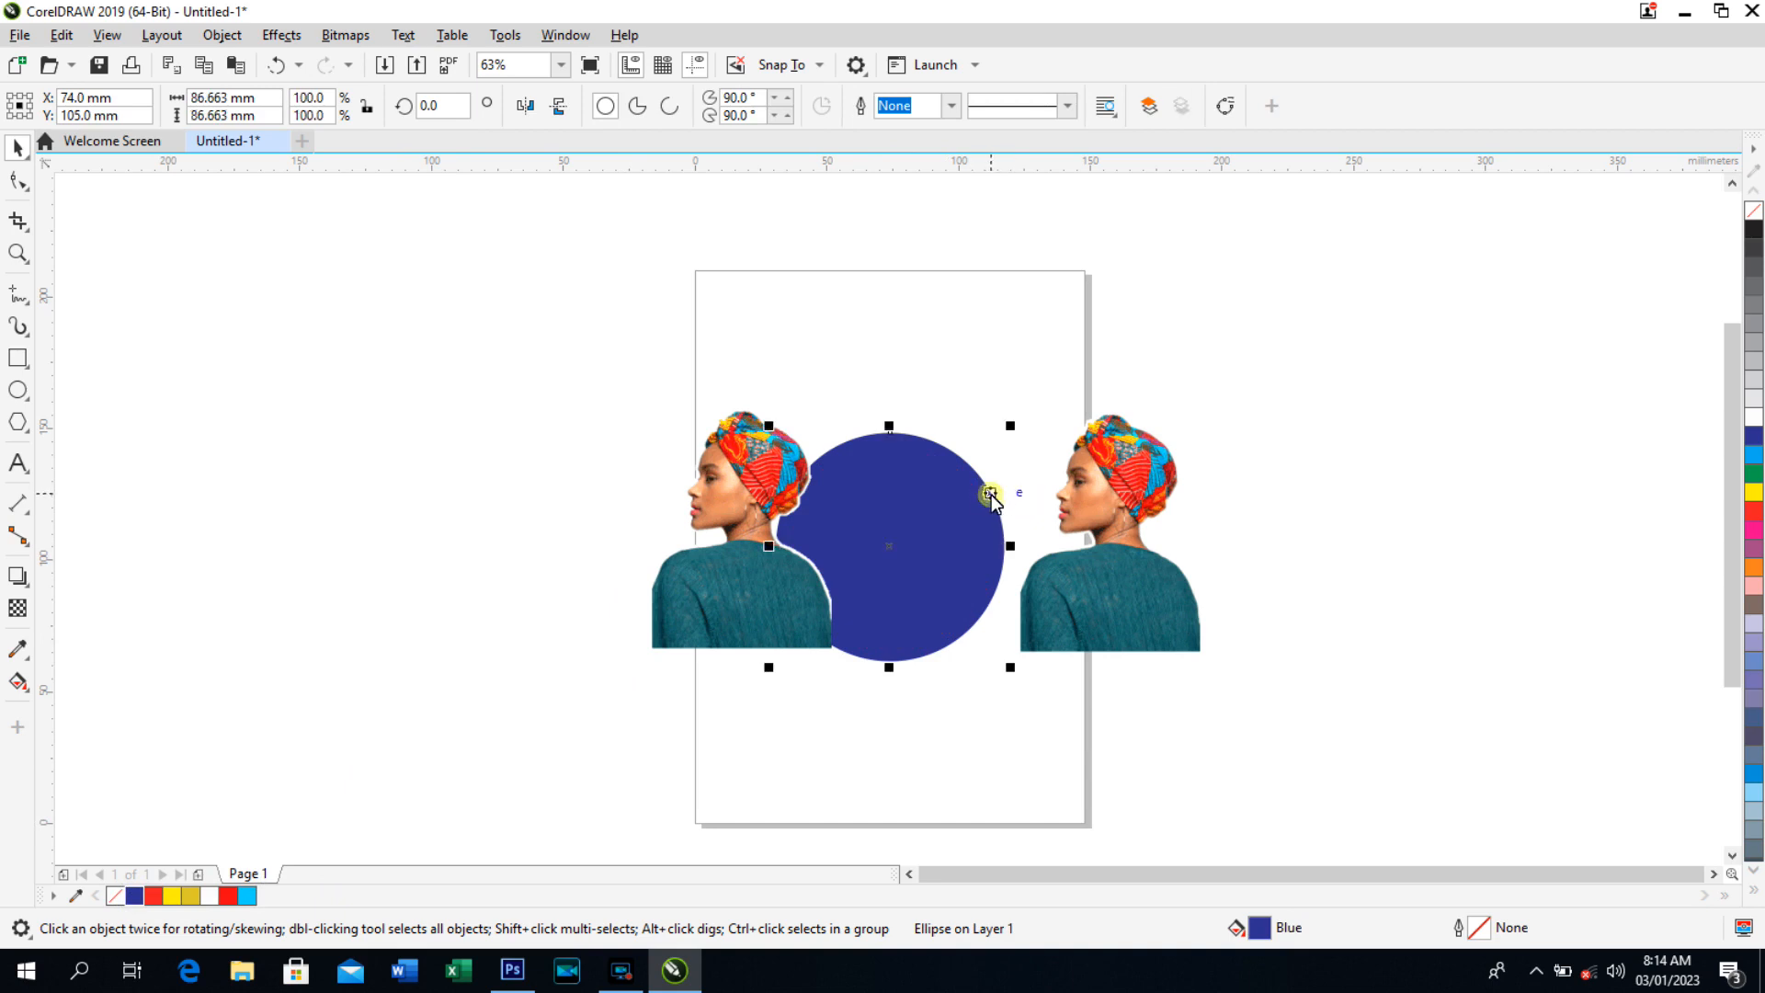
right_click(228, 896)
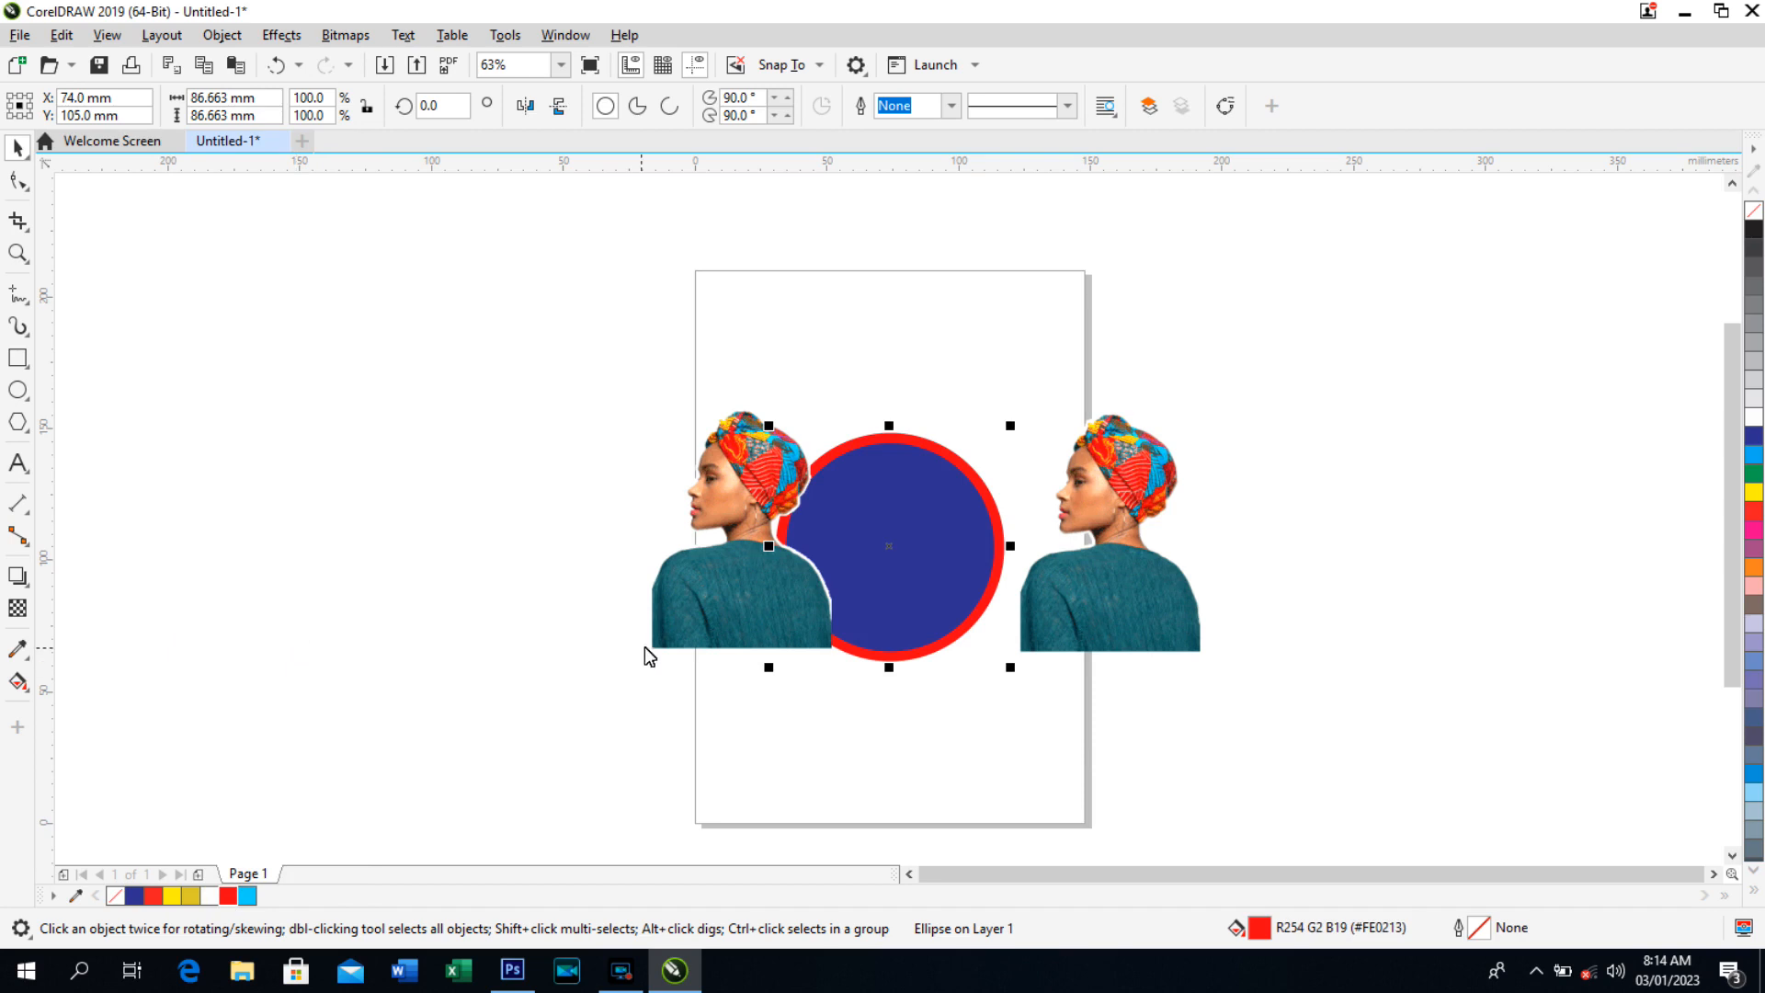
PowerClip the left woman's image inside the inner blue circle.
click(713, 581)
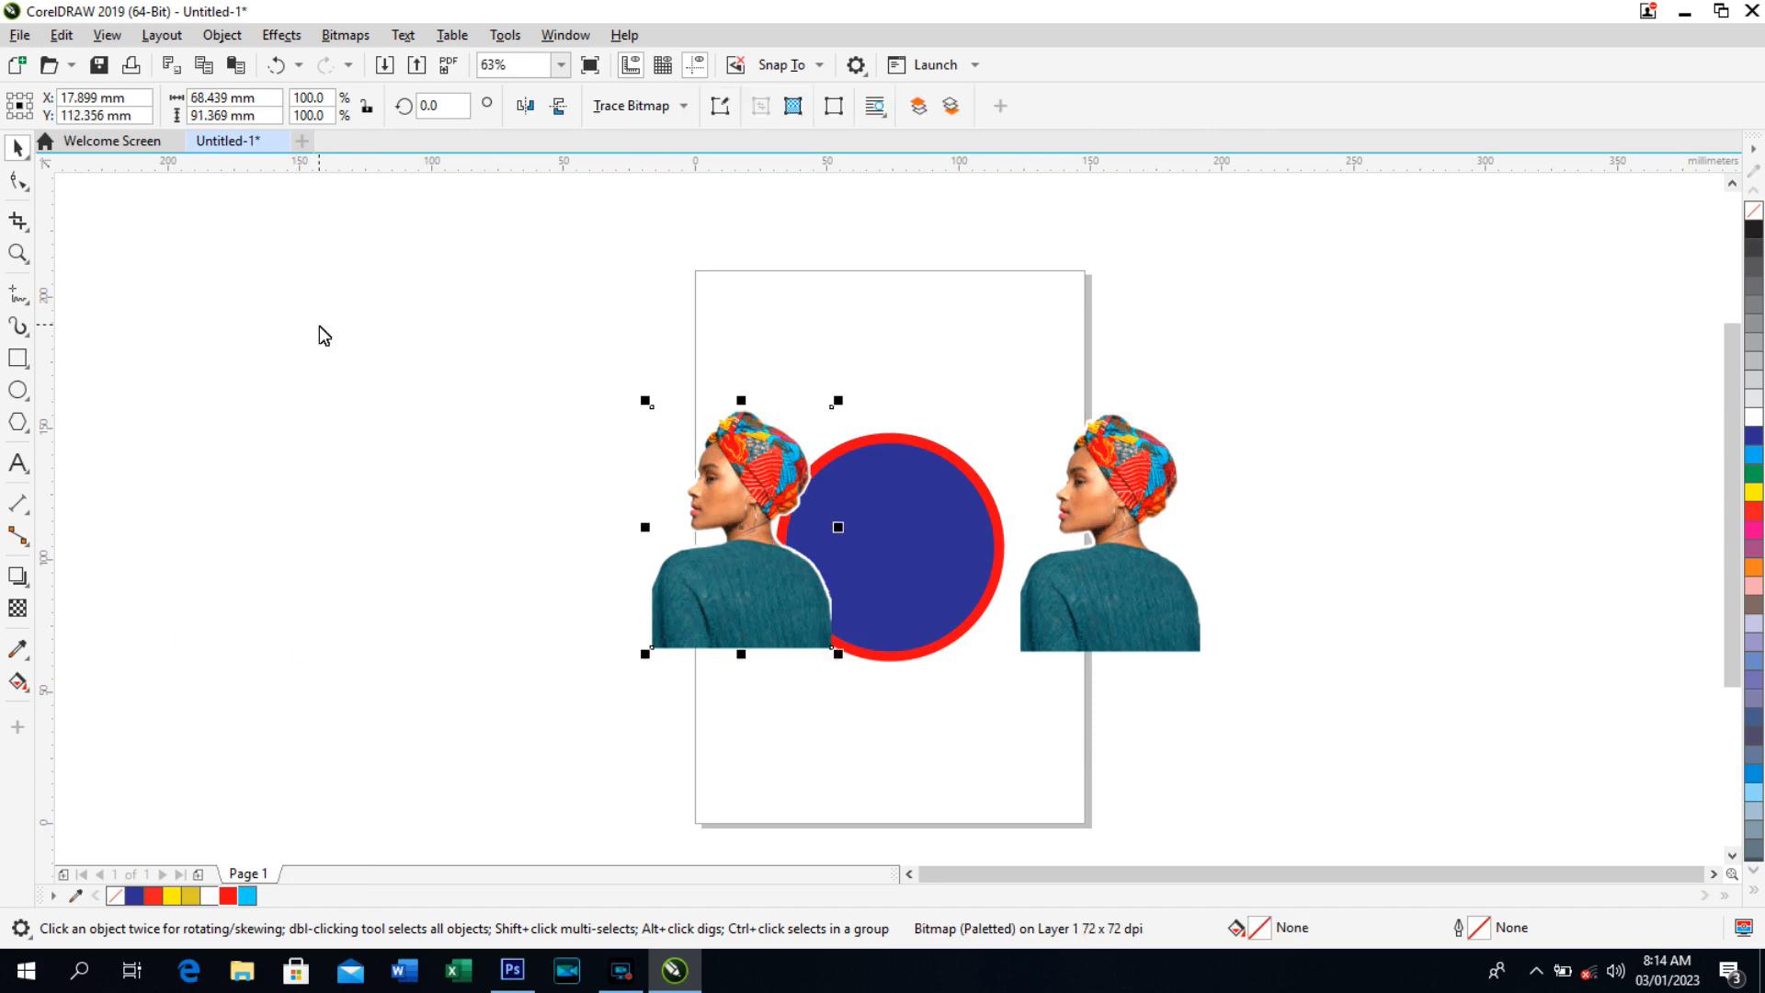
click(224, 37)
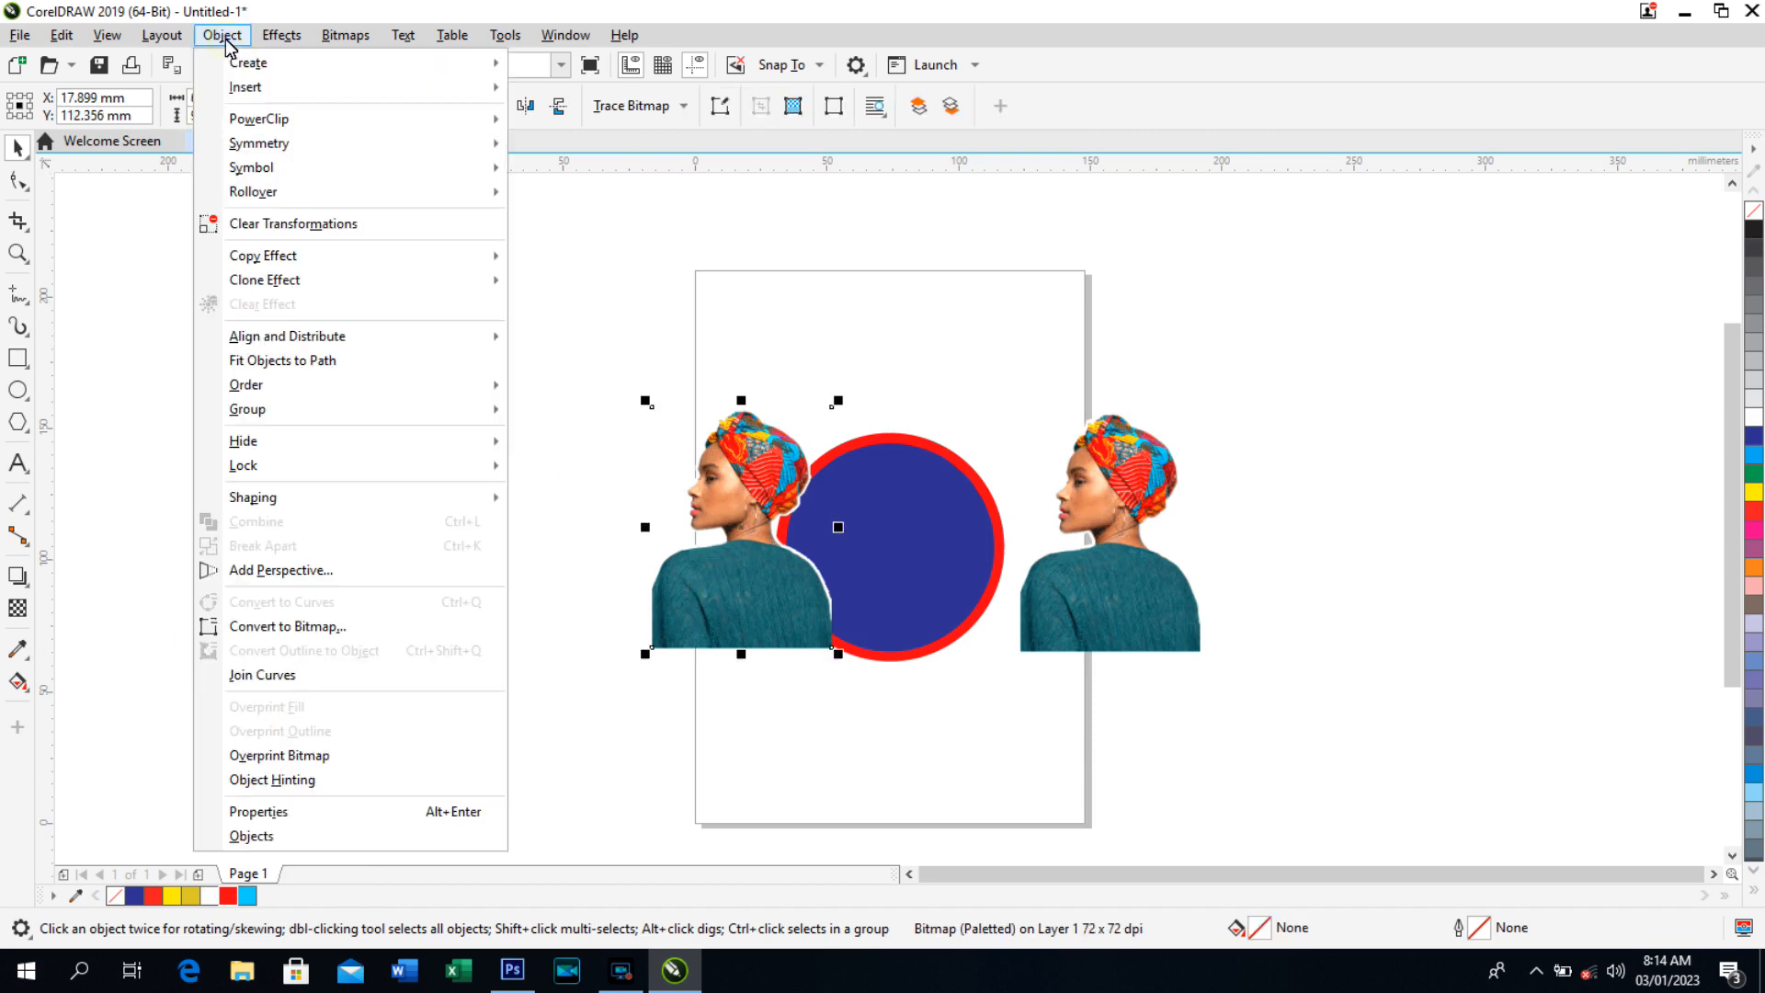
mouse_move(260, 127)
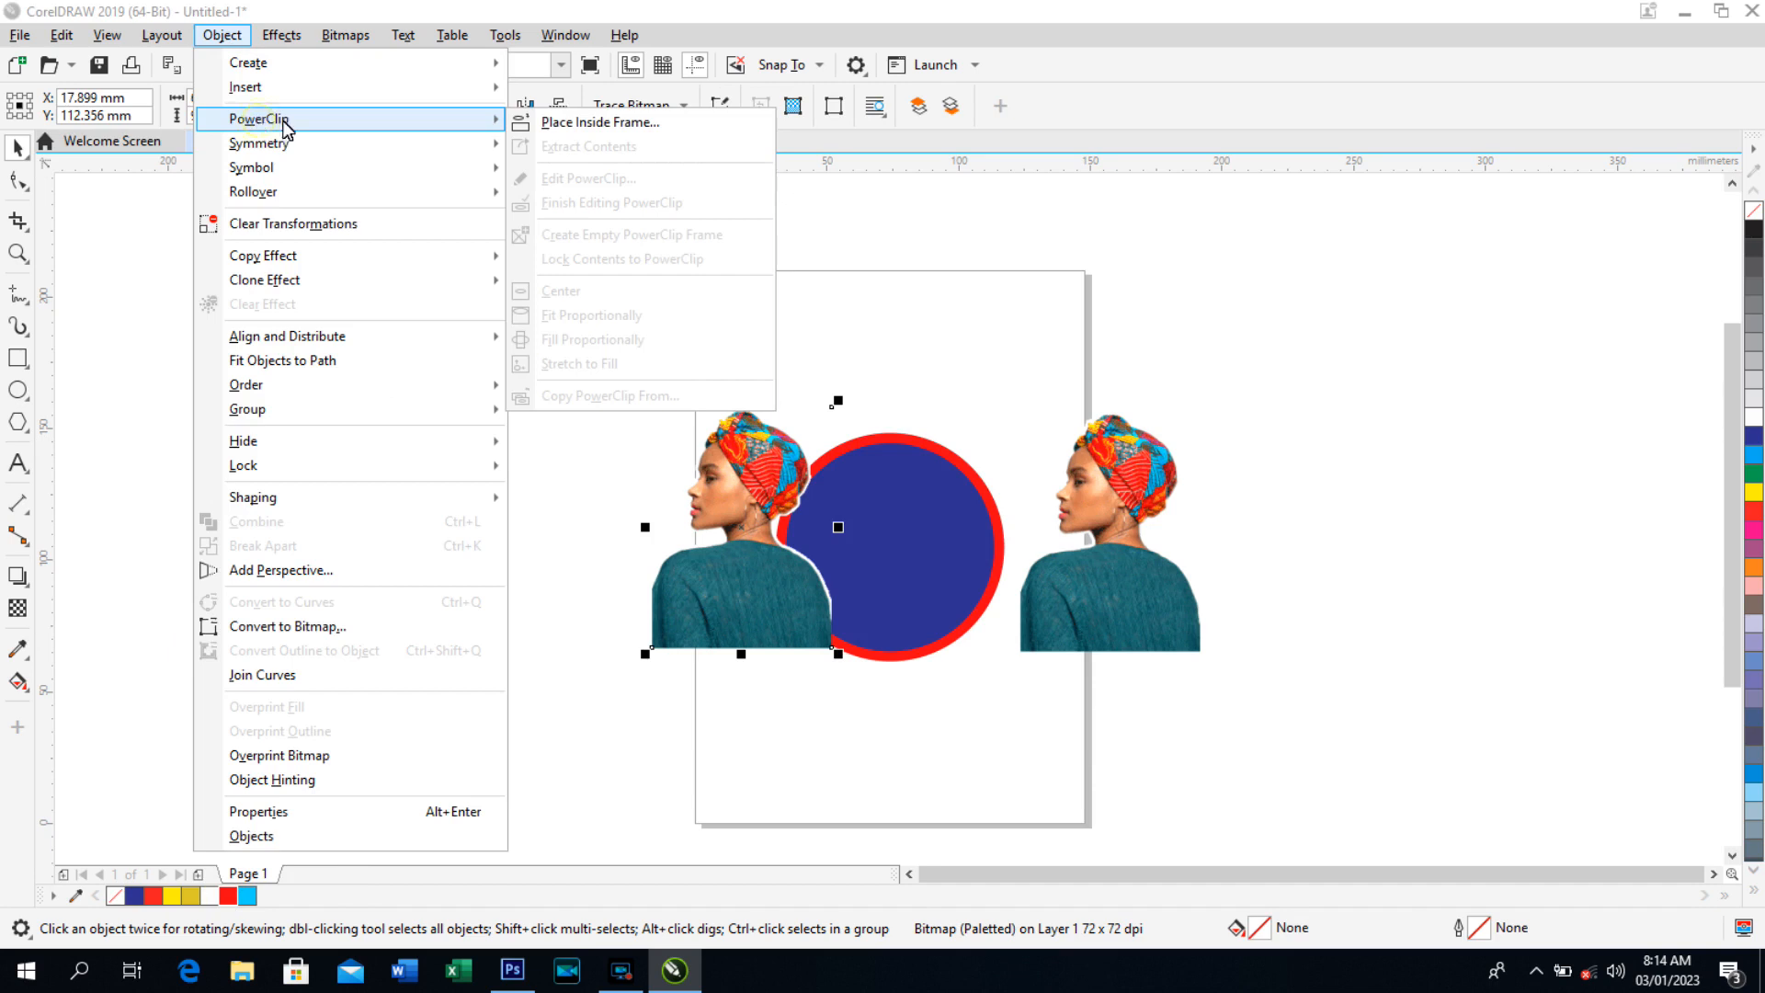
click(563, 119)
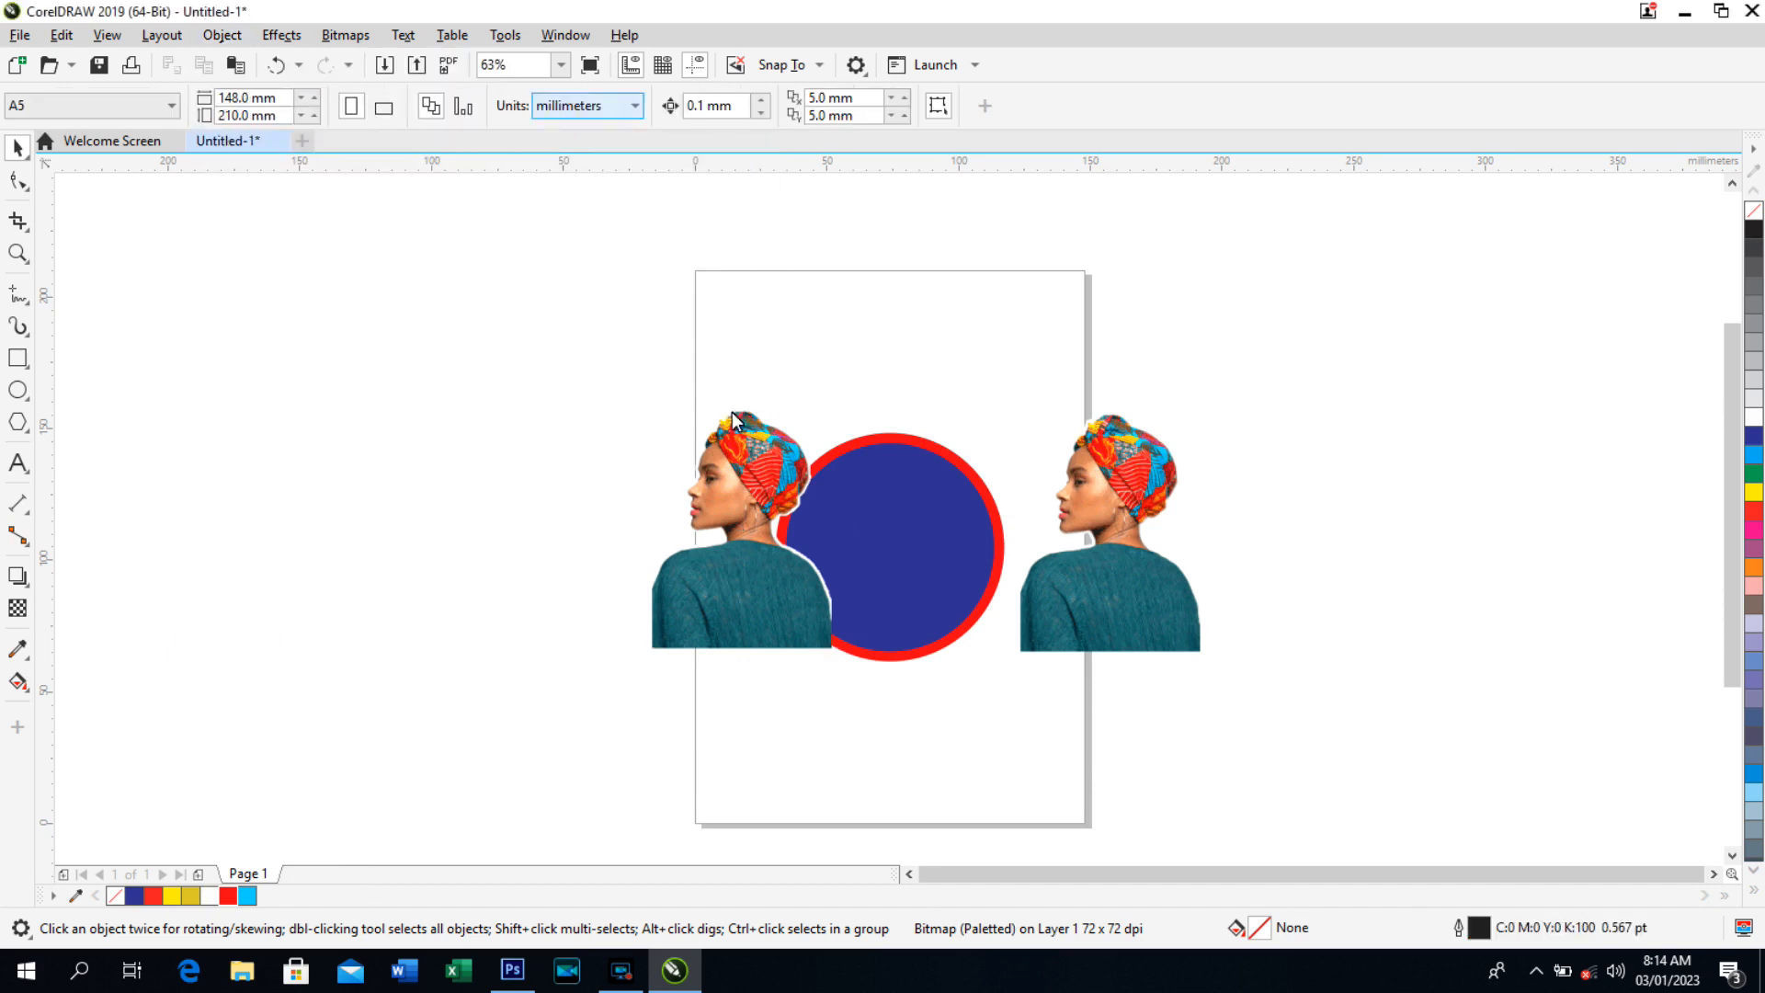
click(875, 552)
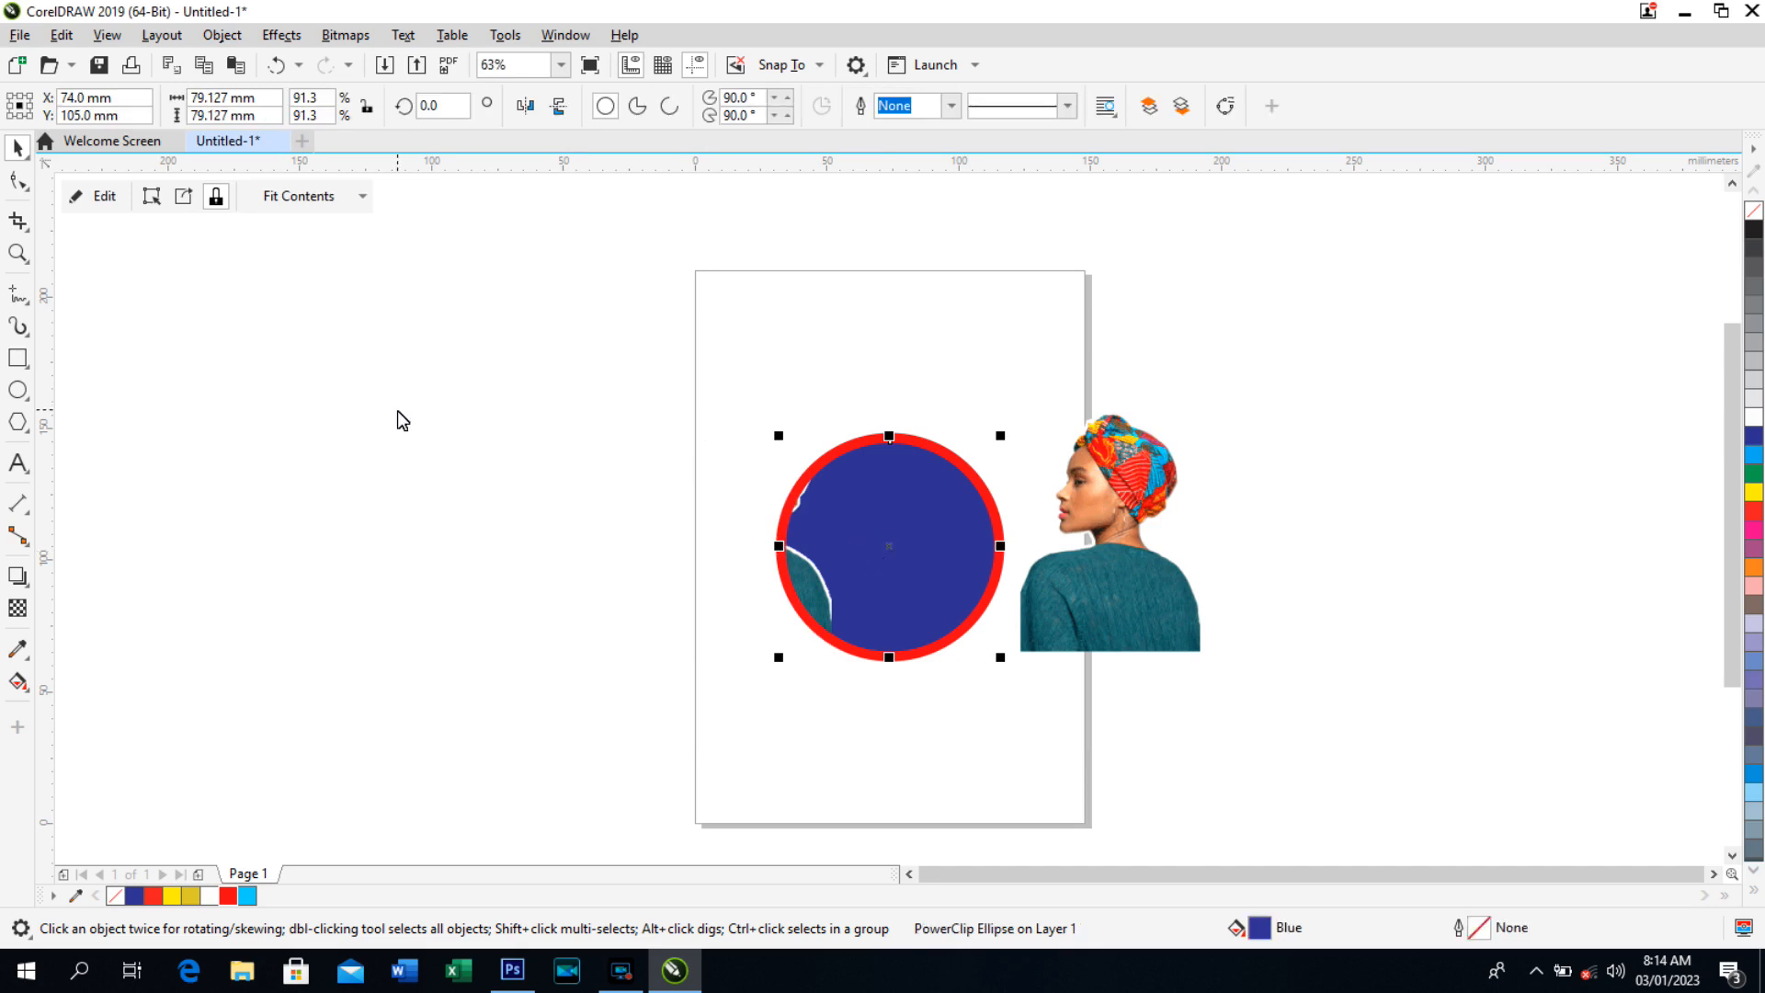
Edit the PowerClip contents to centre the woman's image on the page within the circle, and finish editing.
click(103, 199)
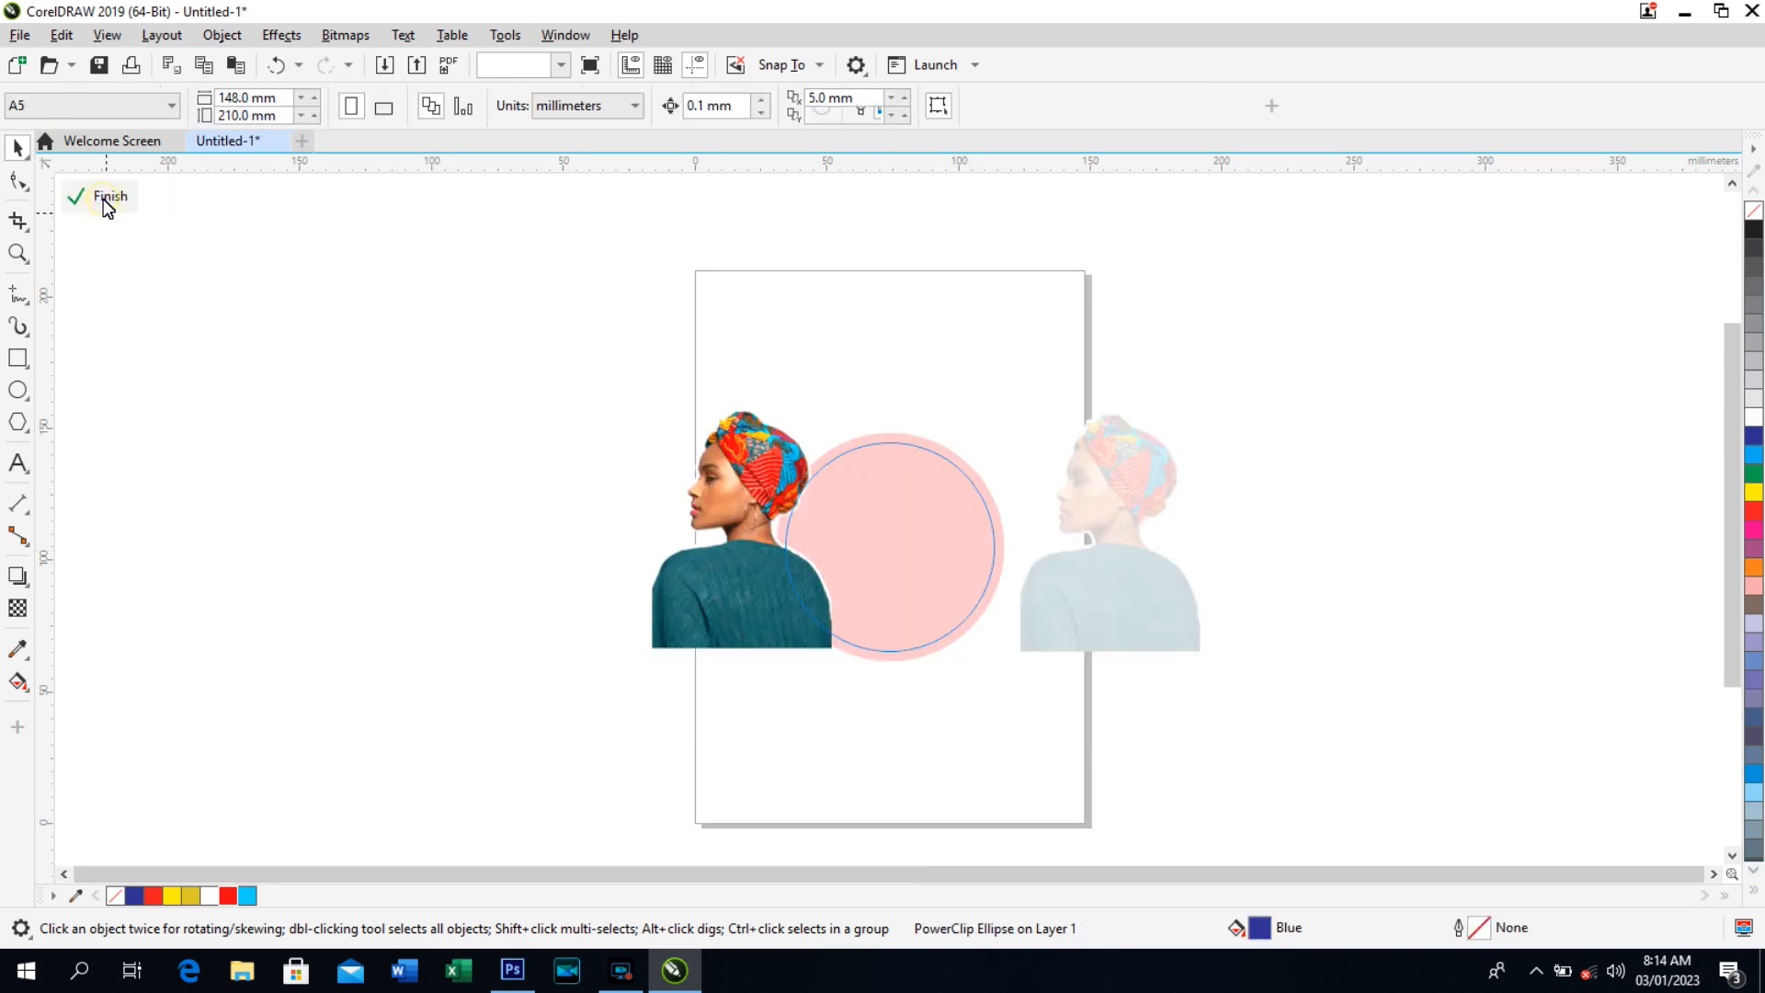
click(748, 615)
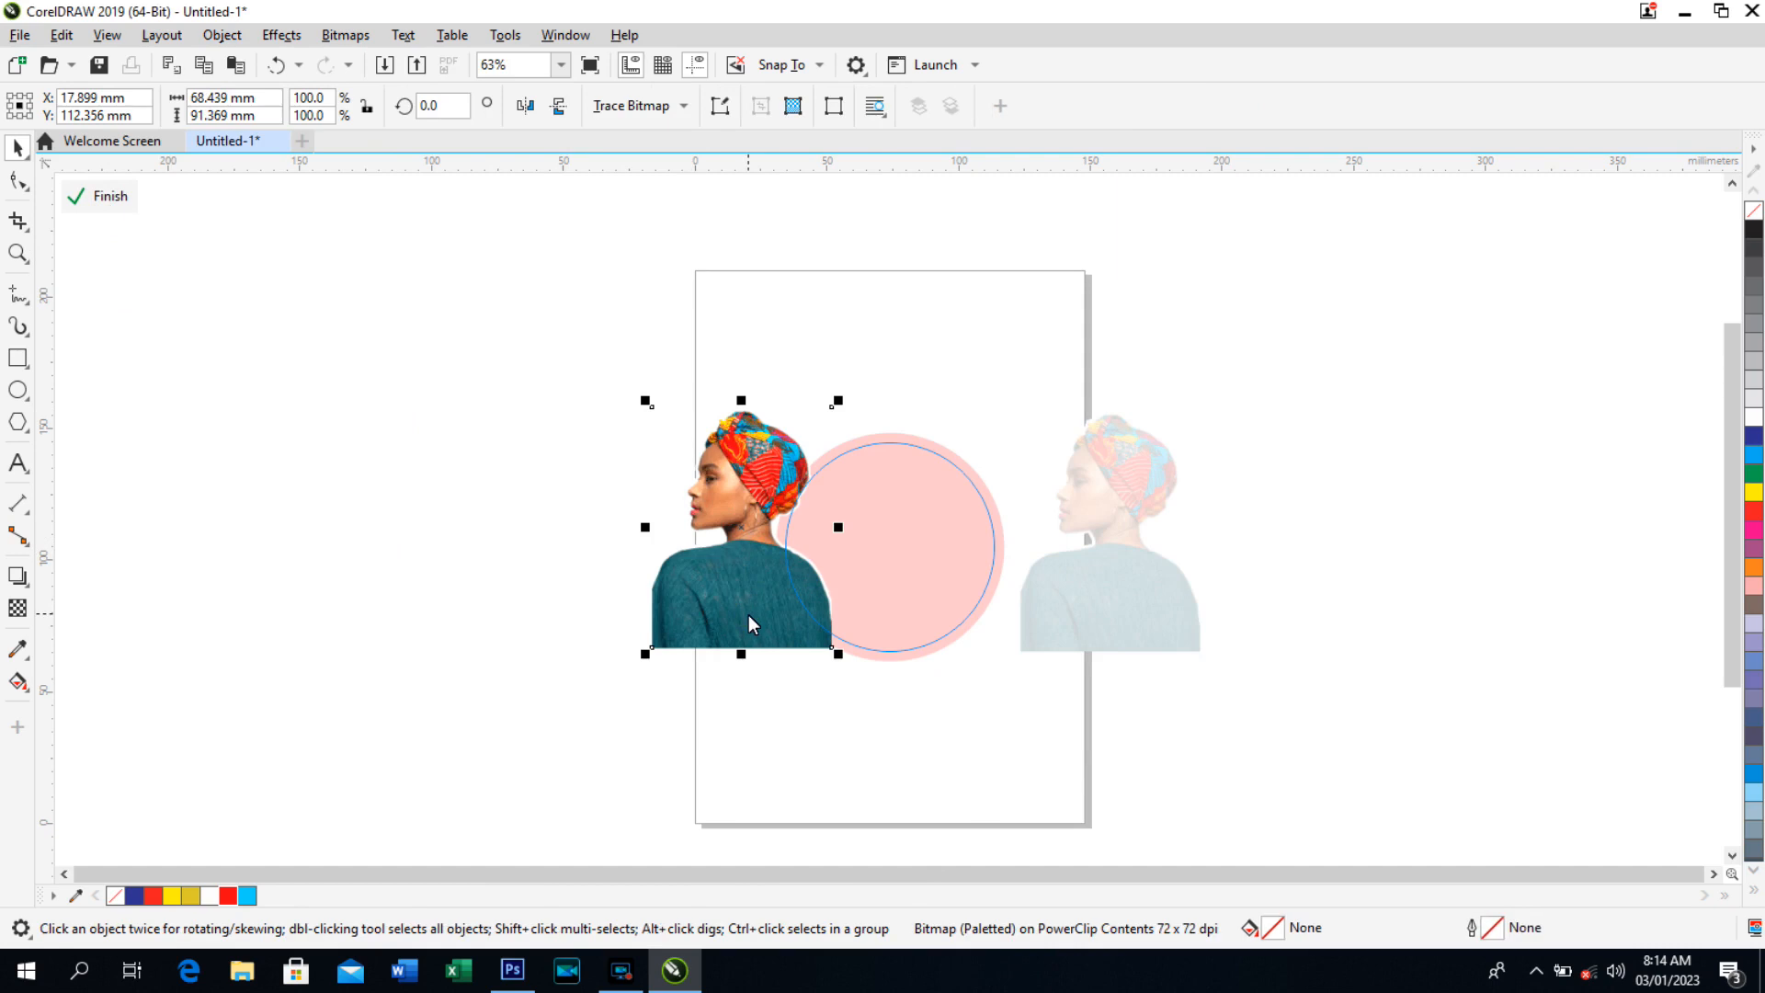
key(p)
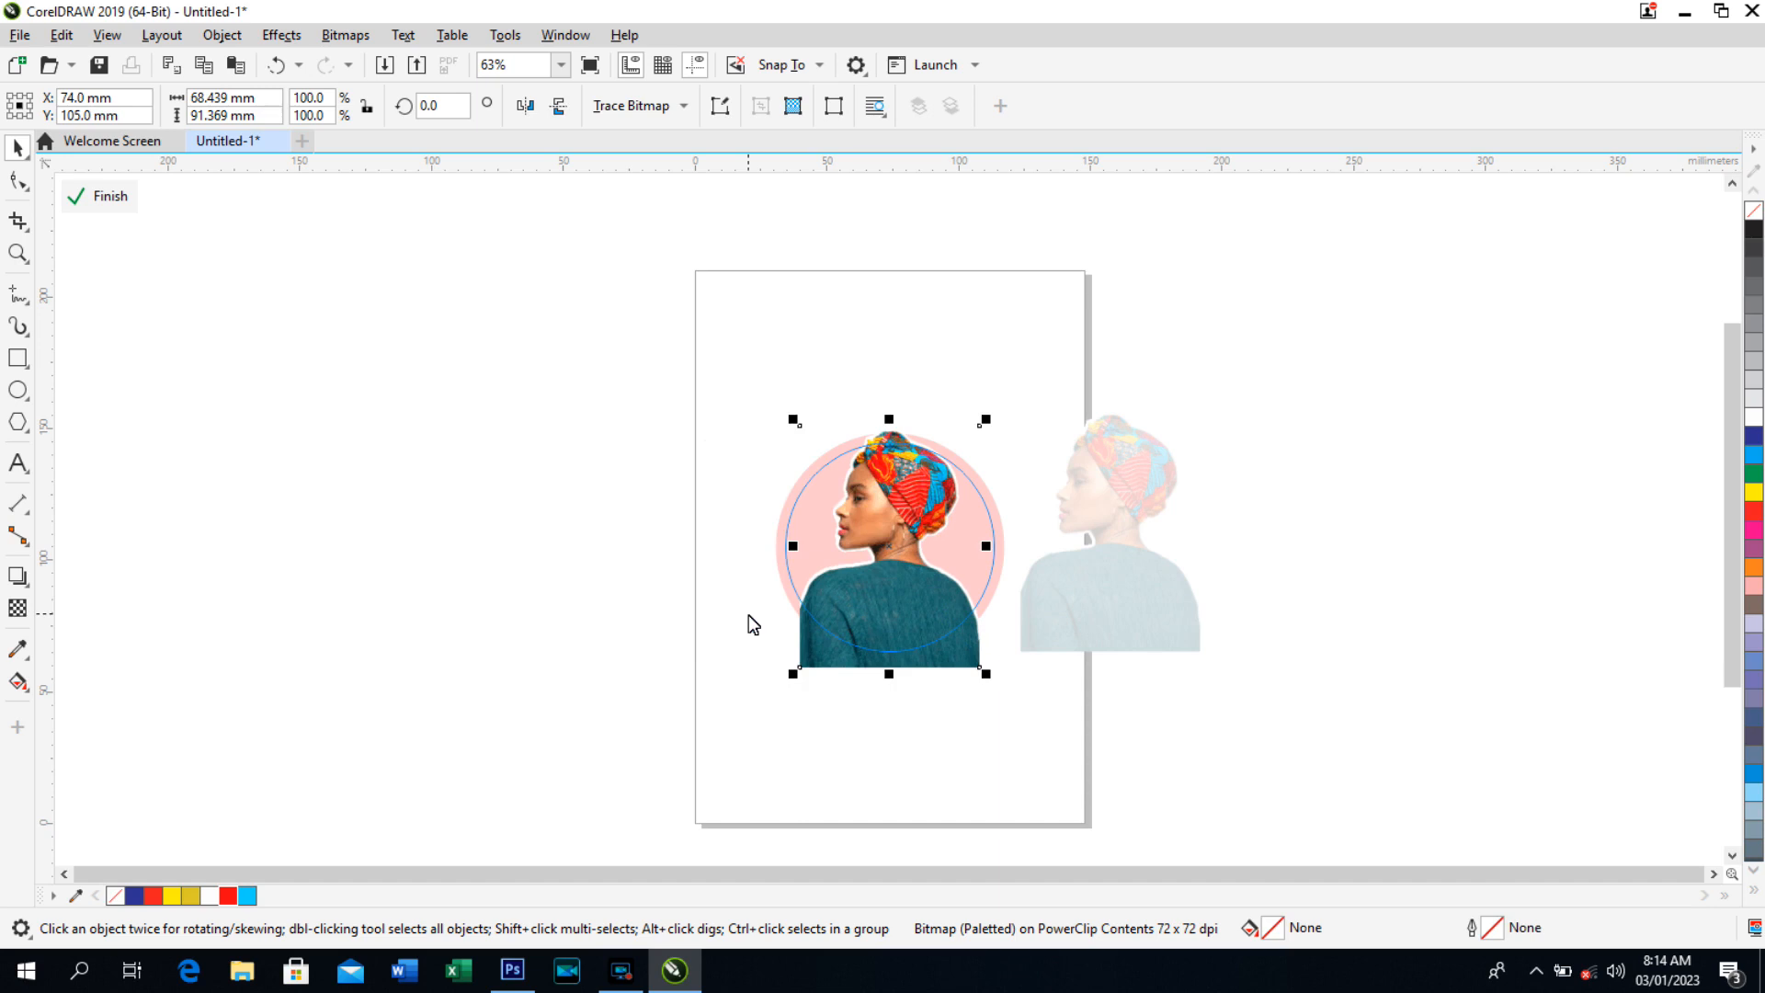
click(110, 197)
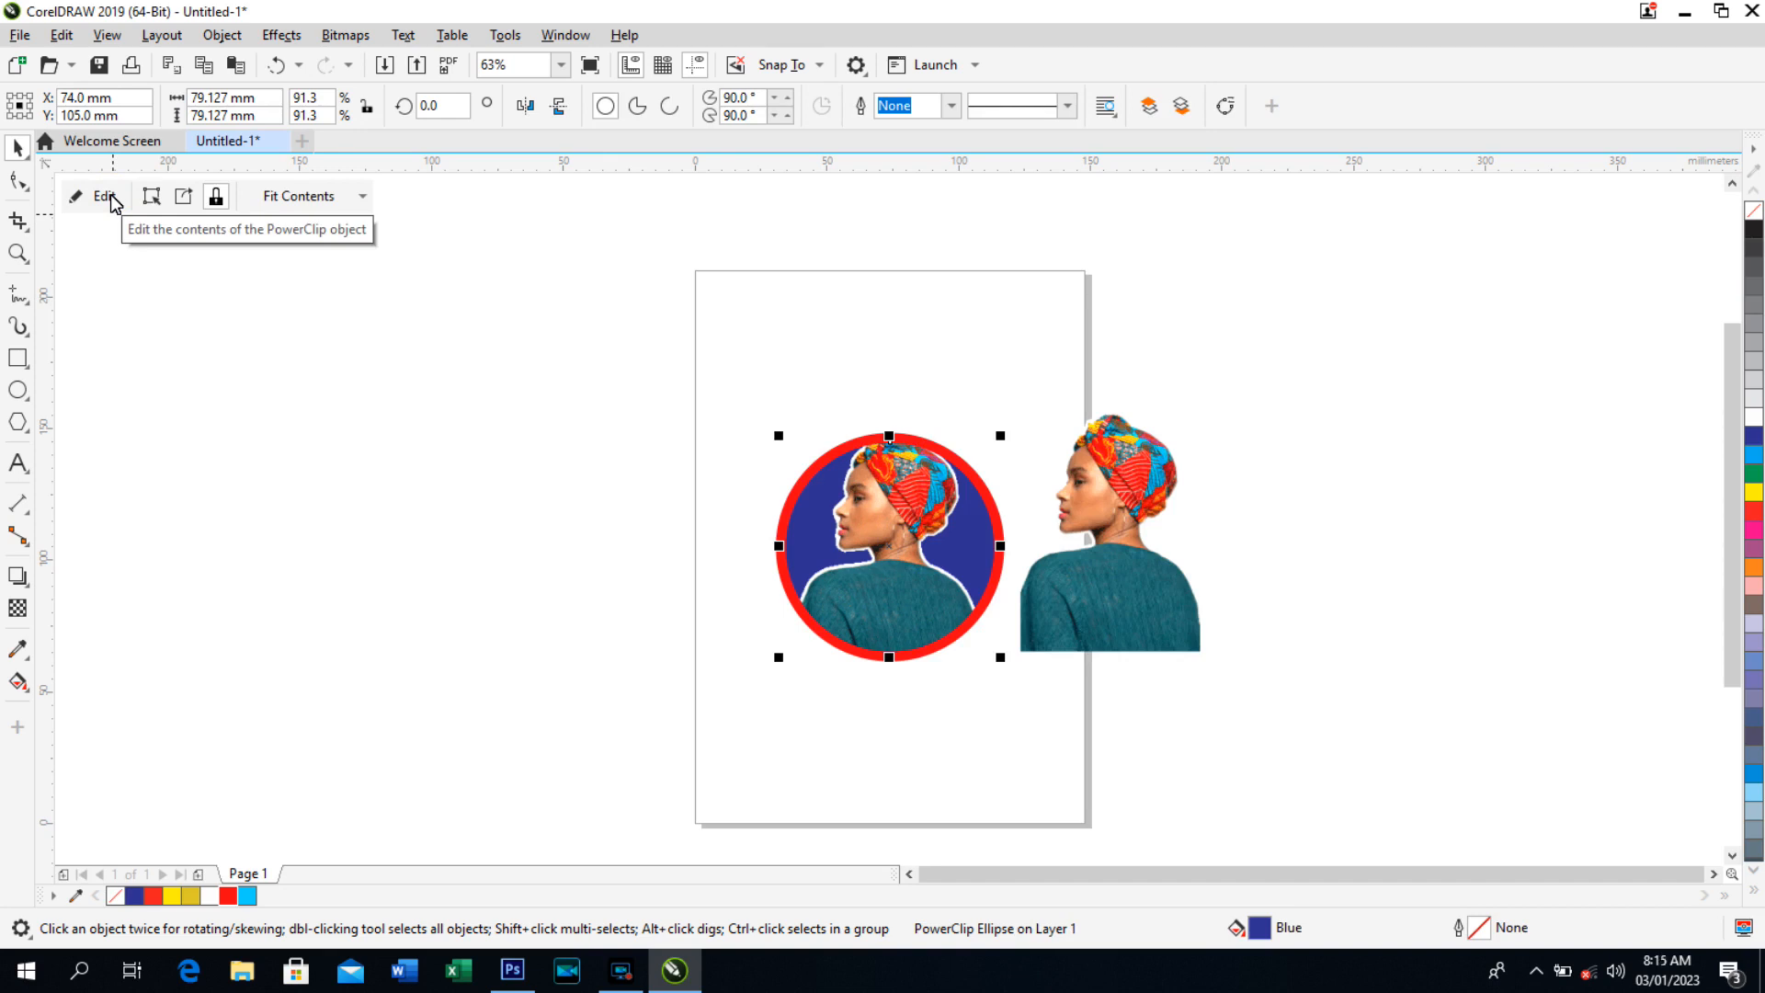
Move the unclipped woman's image horizontally left onto the circles, to about X 75.9 mm, overlapping the clipped copy.
click(1139, 602)
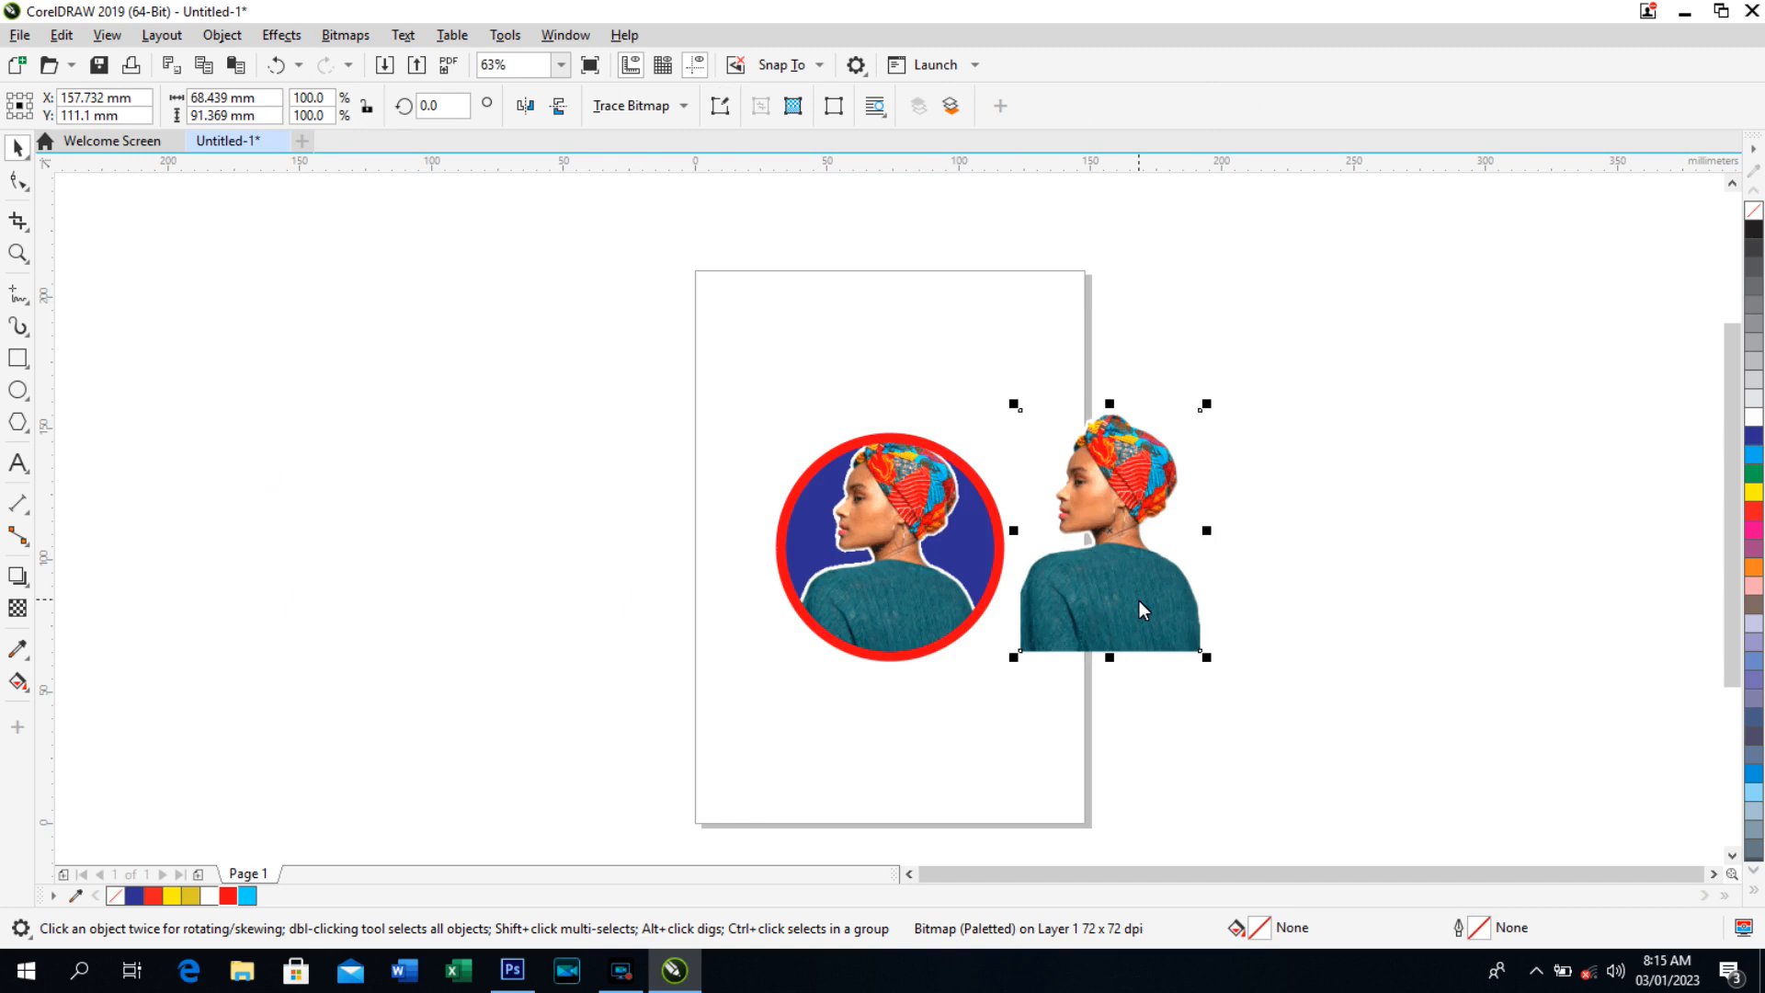
key(Left)
key(Left)
key(Left)
key(Left)
key(Left)
key(Left)
key(Left)
key(Left)
key(Left)
key(Left)
key(Left)
key(Left)
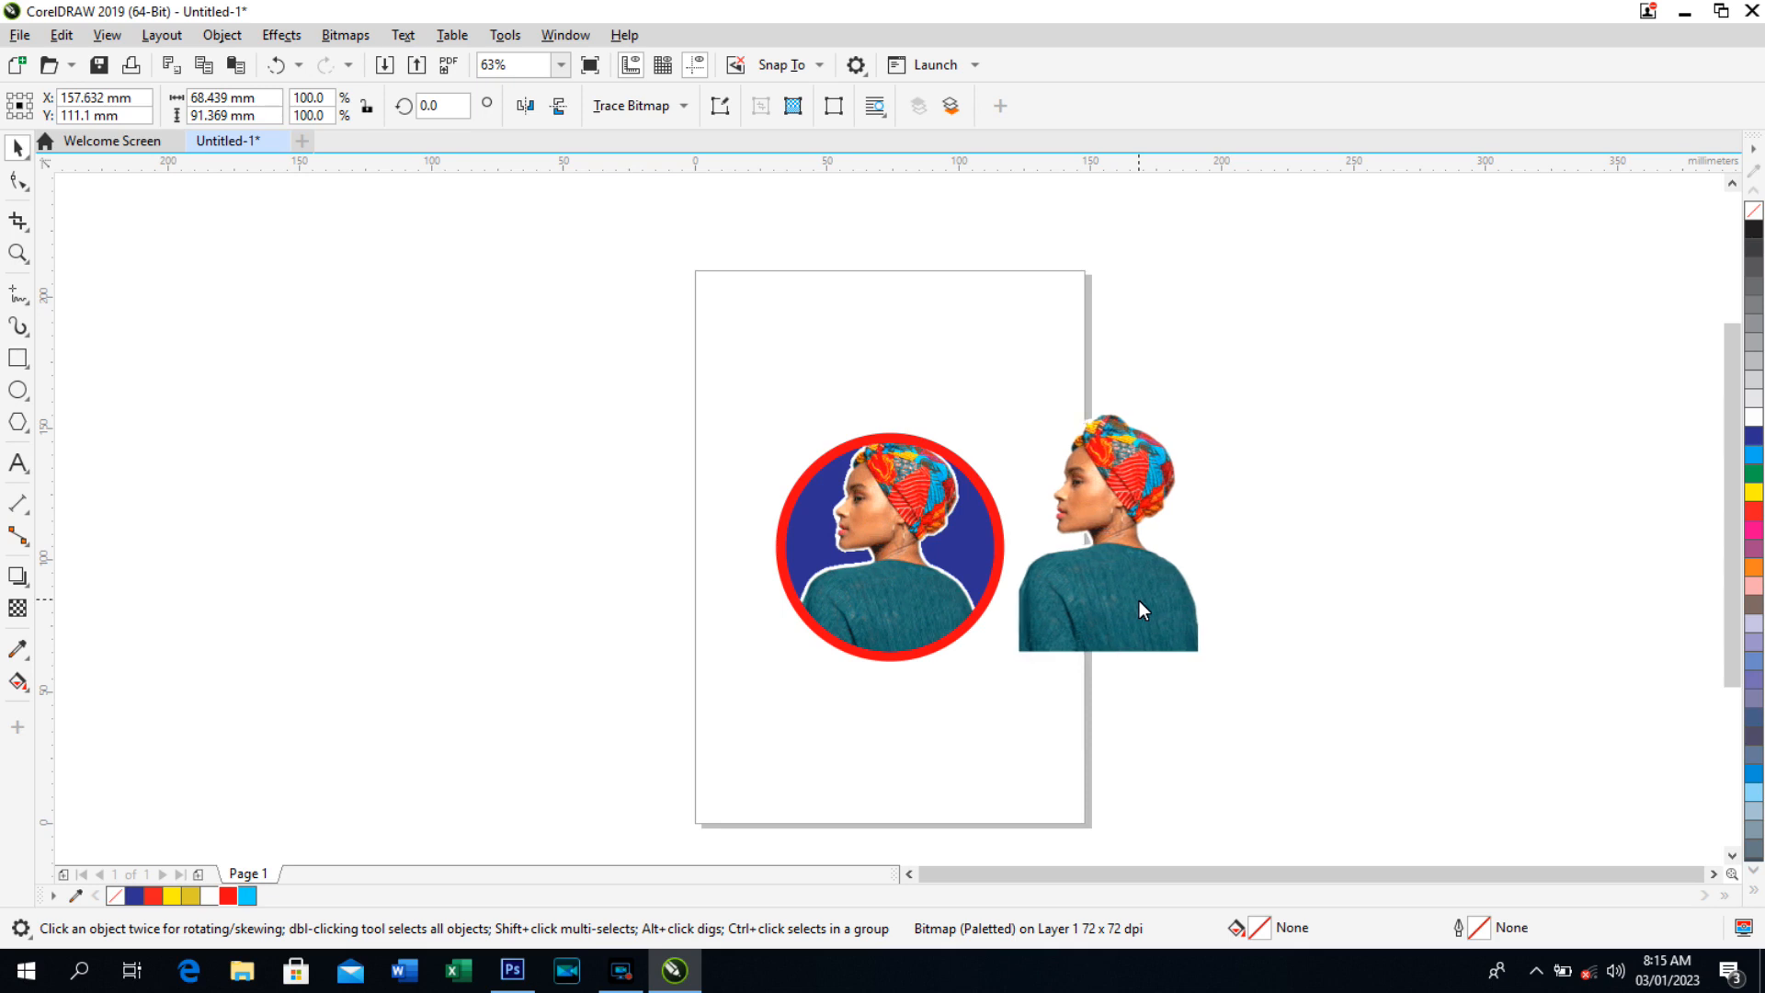
key(Left)
key(Left)
key(Left)
key(Left)
key(Left)
key(Left)
key(Left)
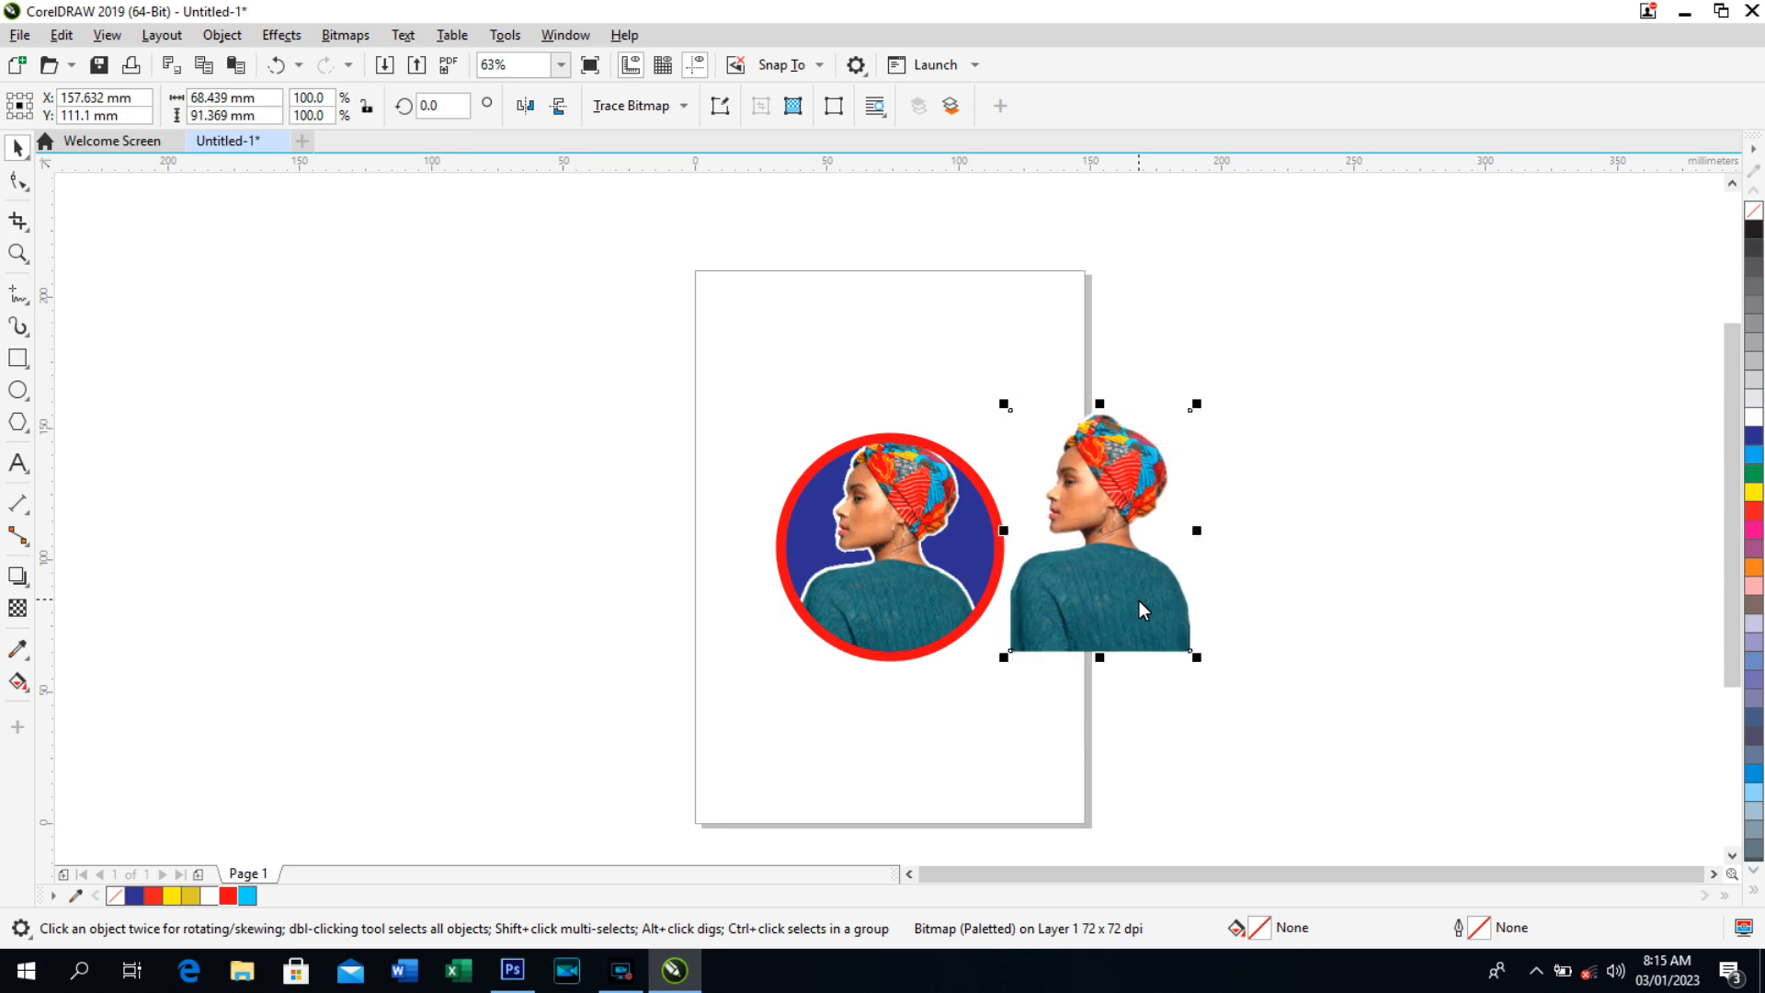
key(Left)
key(Left)
key(Left)
key(Left)
key(Left)
key(Left)
key(Left)
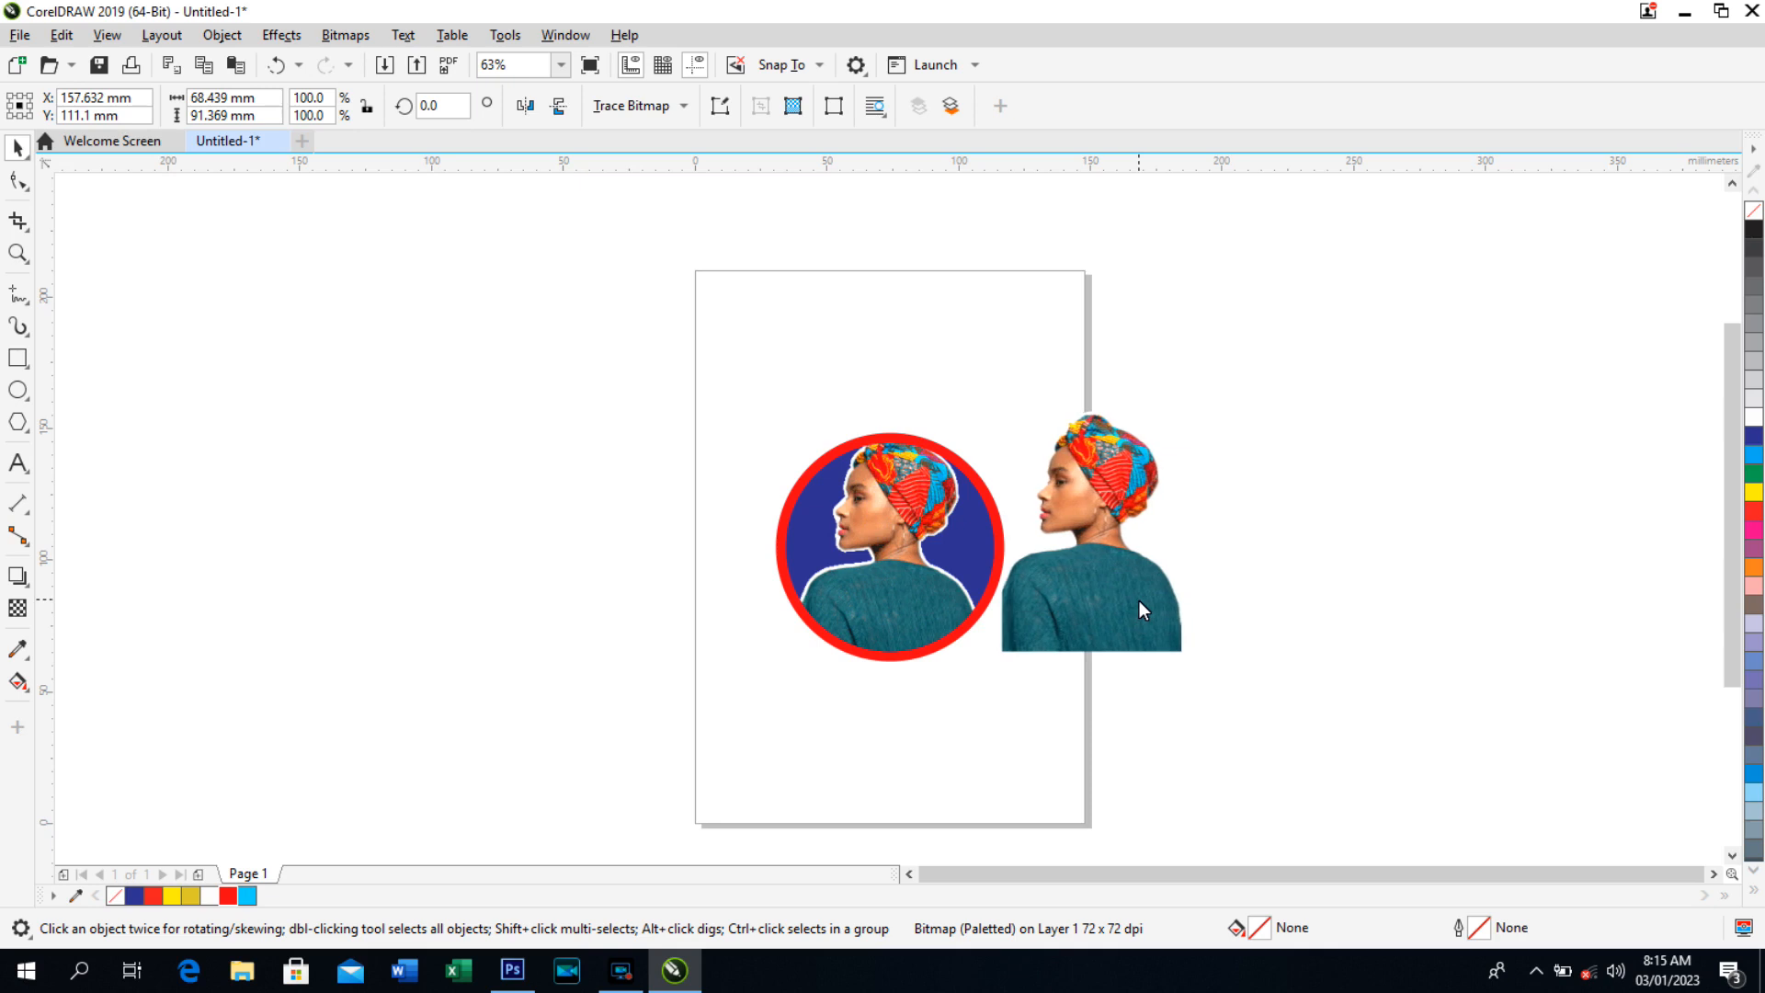
key(Left)
key(Left)
key(Left)
key(Left)
key(Left)
key(Left)
key(Left)
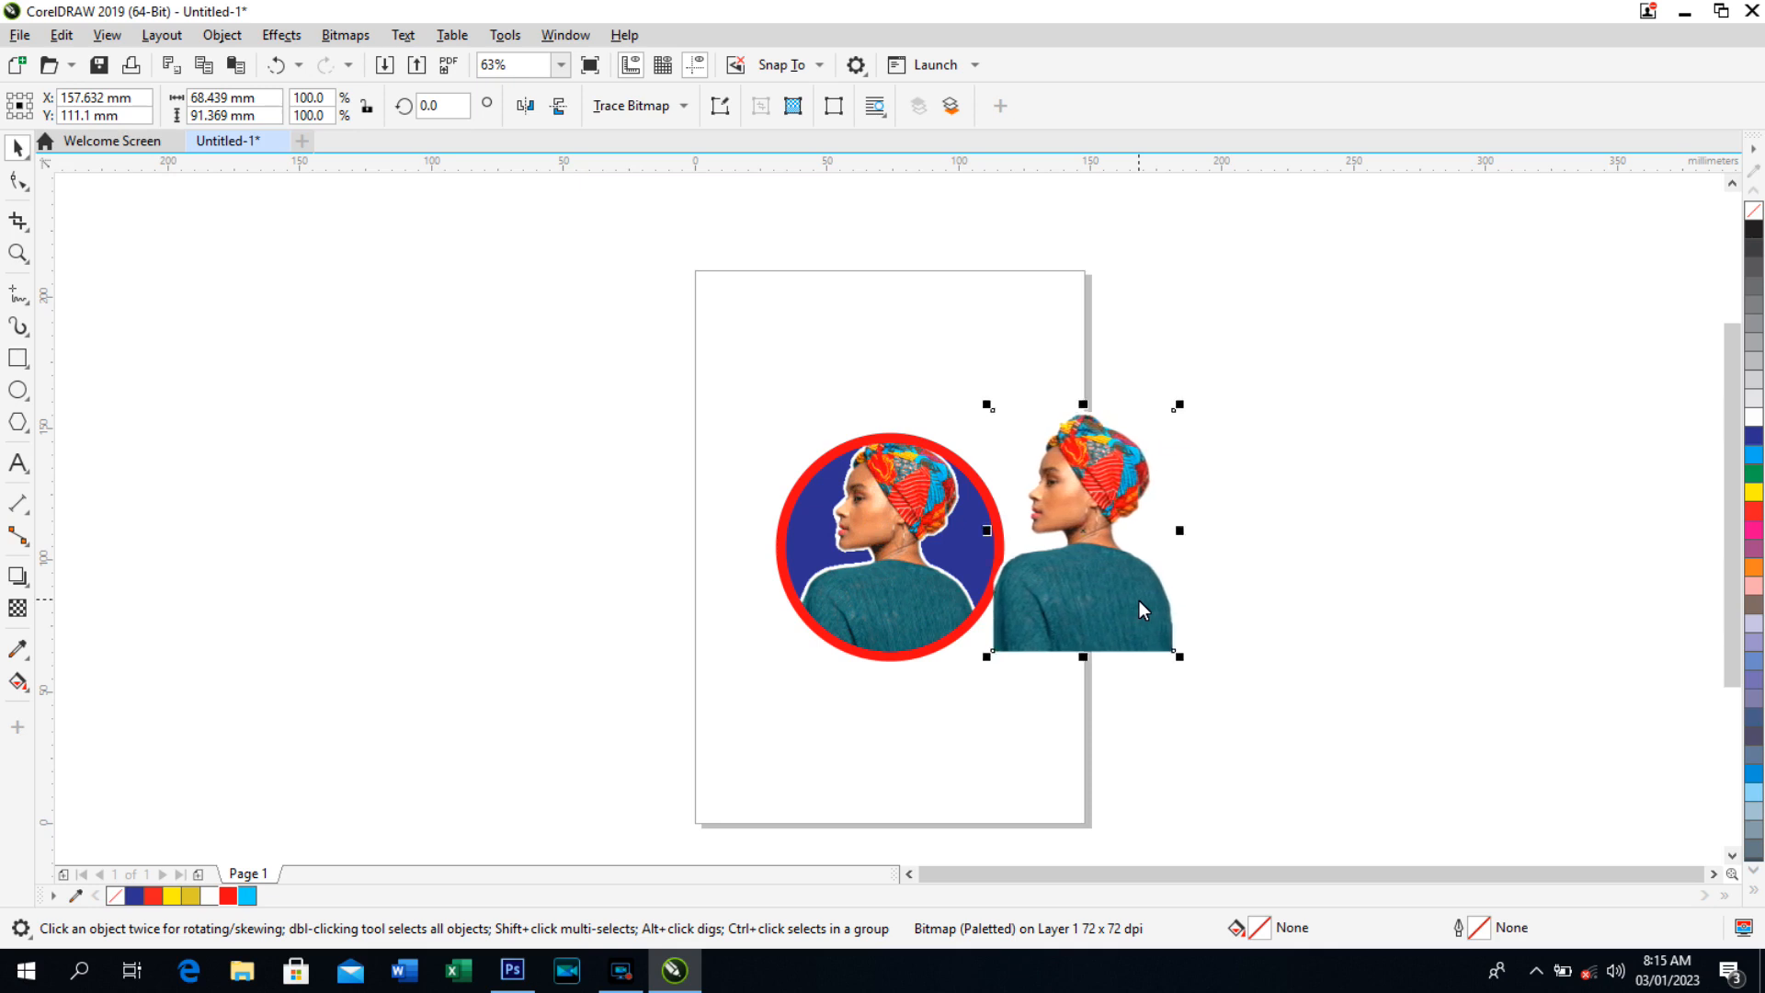
key(Left)
key(Left)
key(Left)
key(Left)
key(Left)
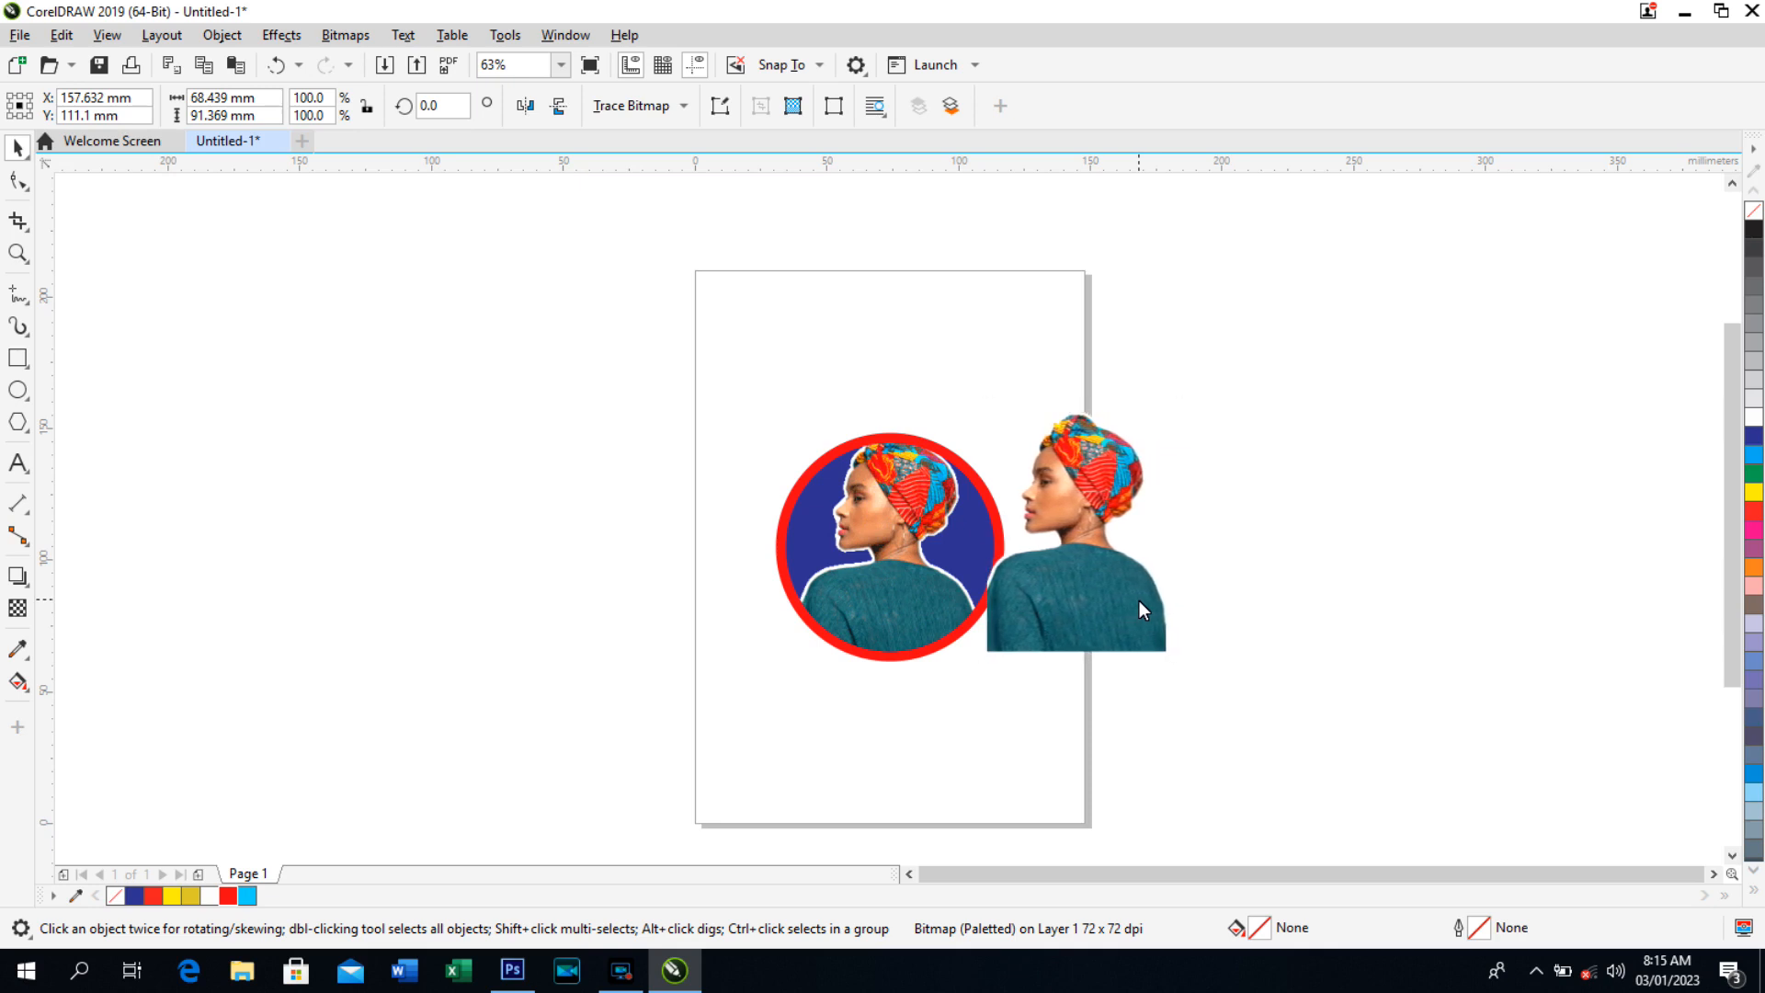
key(Left)
key(Left)
key(Left)
key(Left)
key(Left)
key(Left)
key(Left)
key(Left)
key(Left)
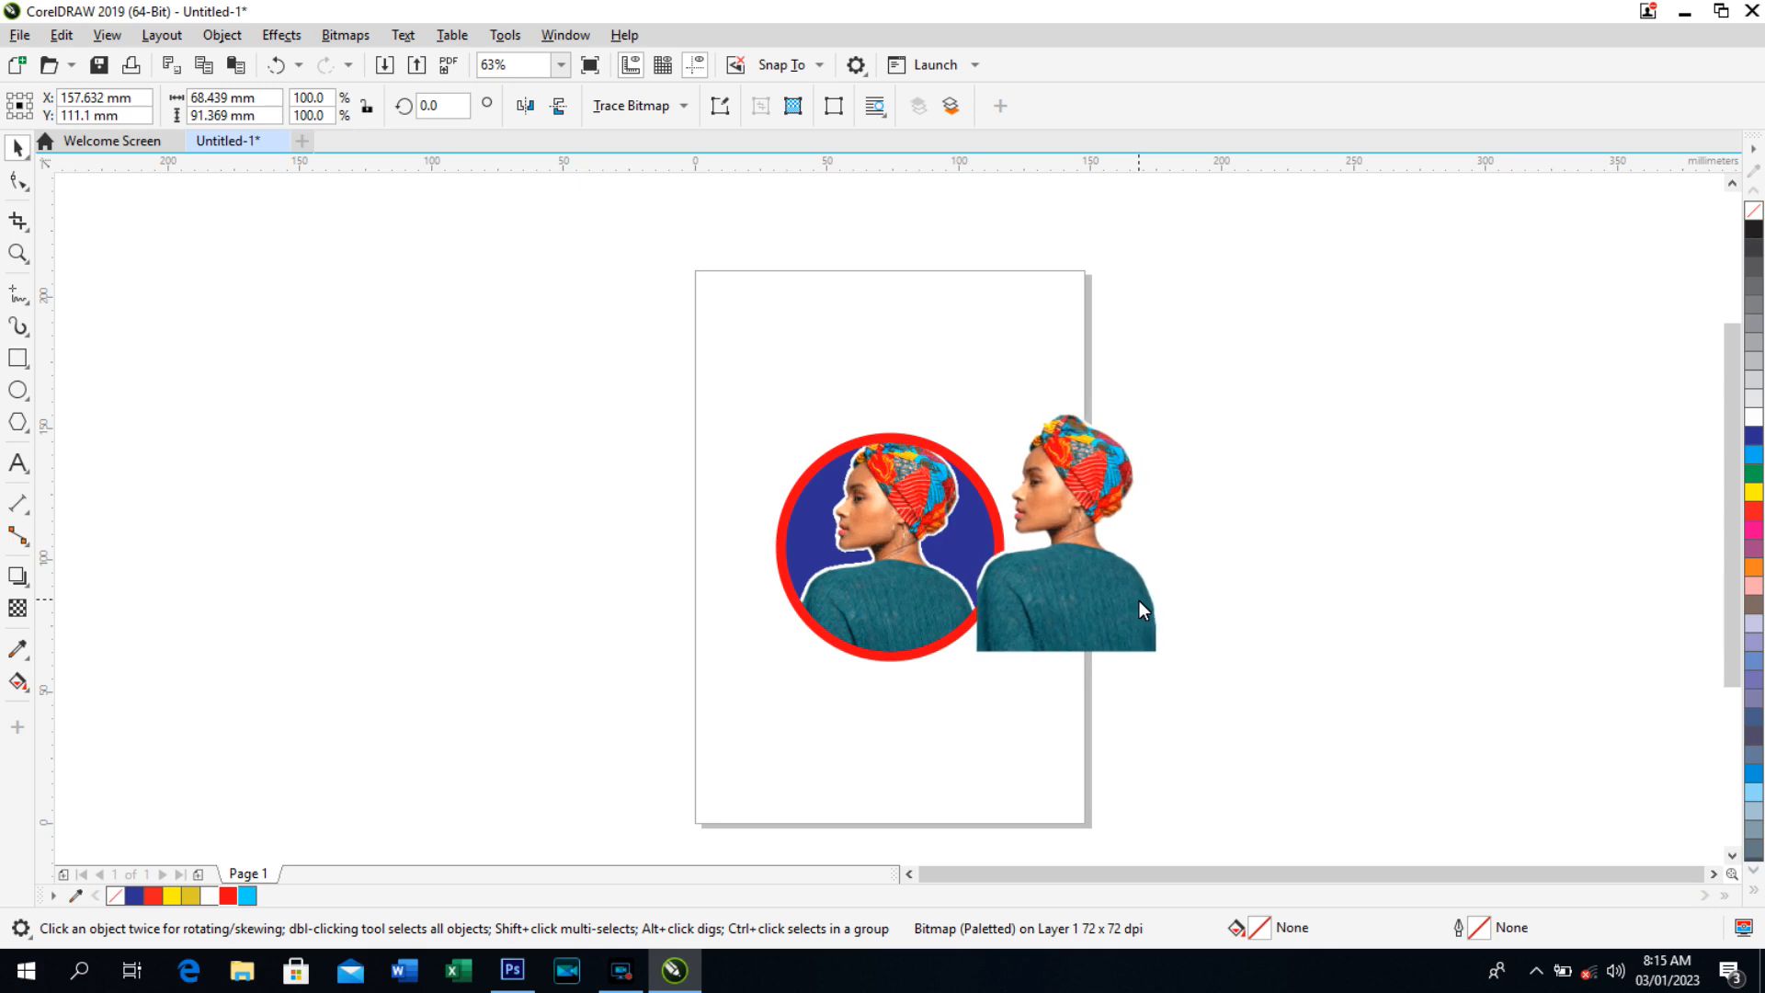
key(Left)
key(Left)
key(Left)
key(Left)
key(Left)
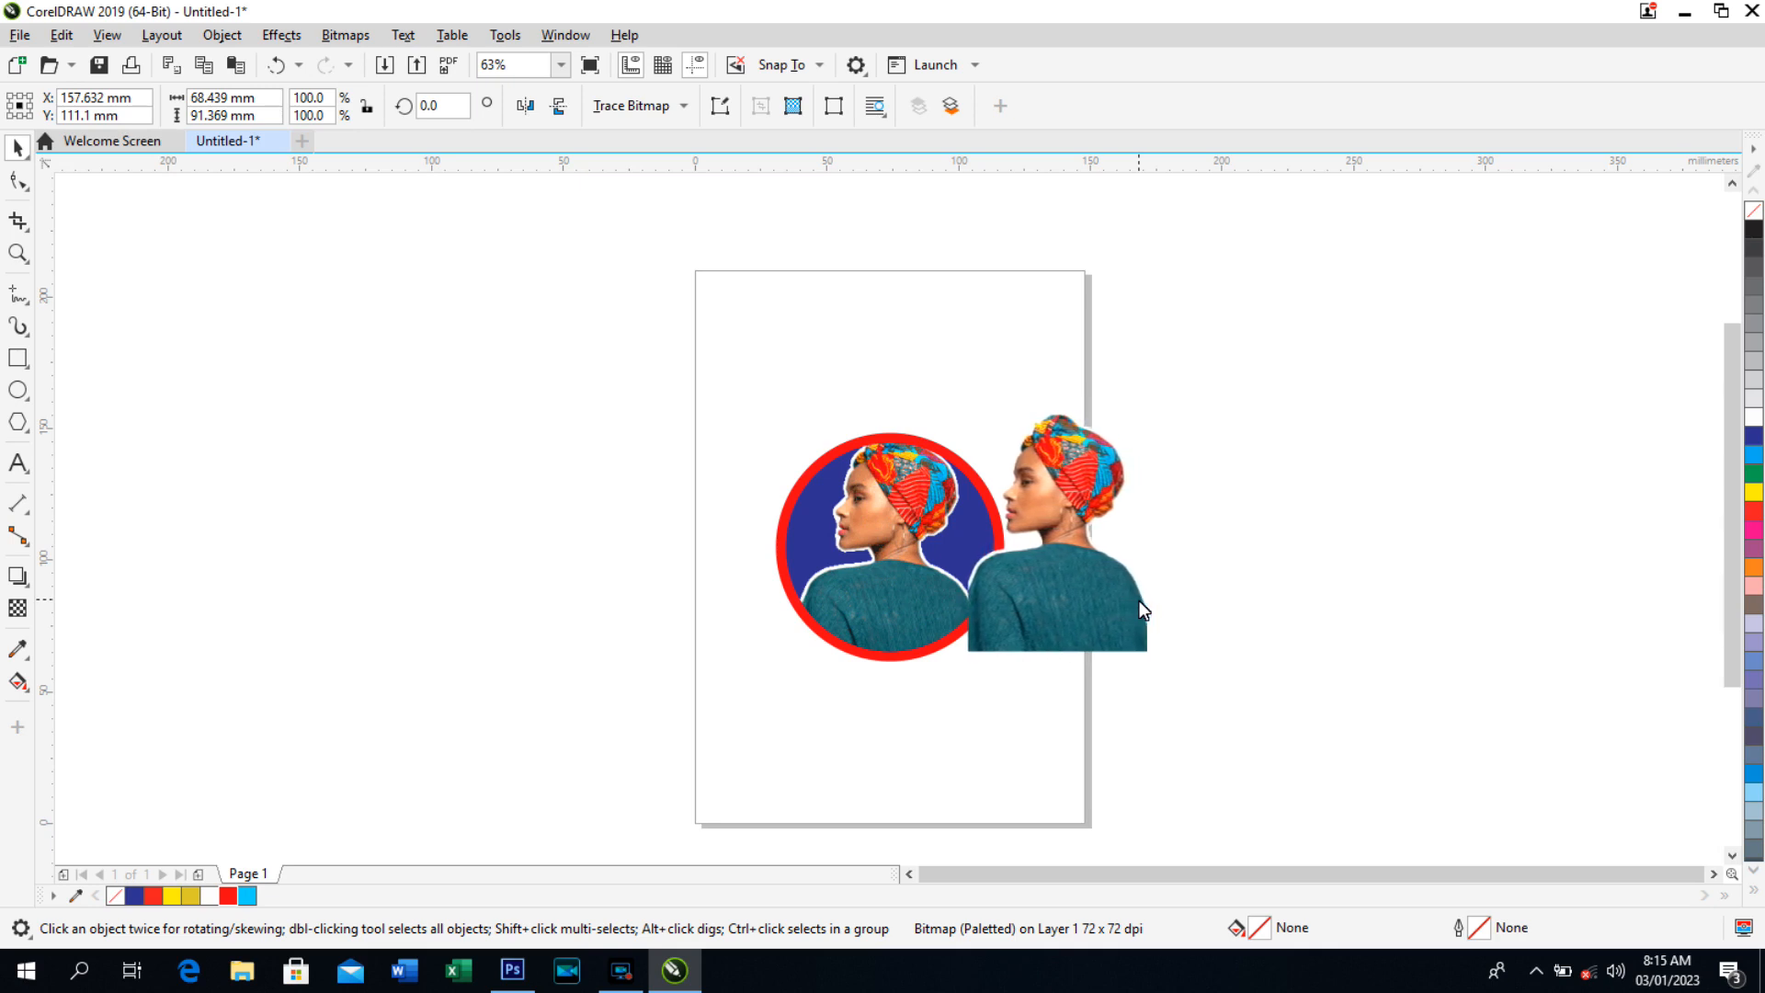
key(Left)
key(Left)
key(Left)
key(Left)
key(Left)
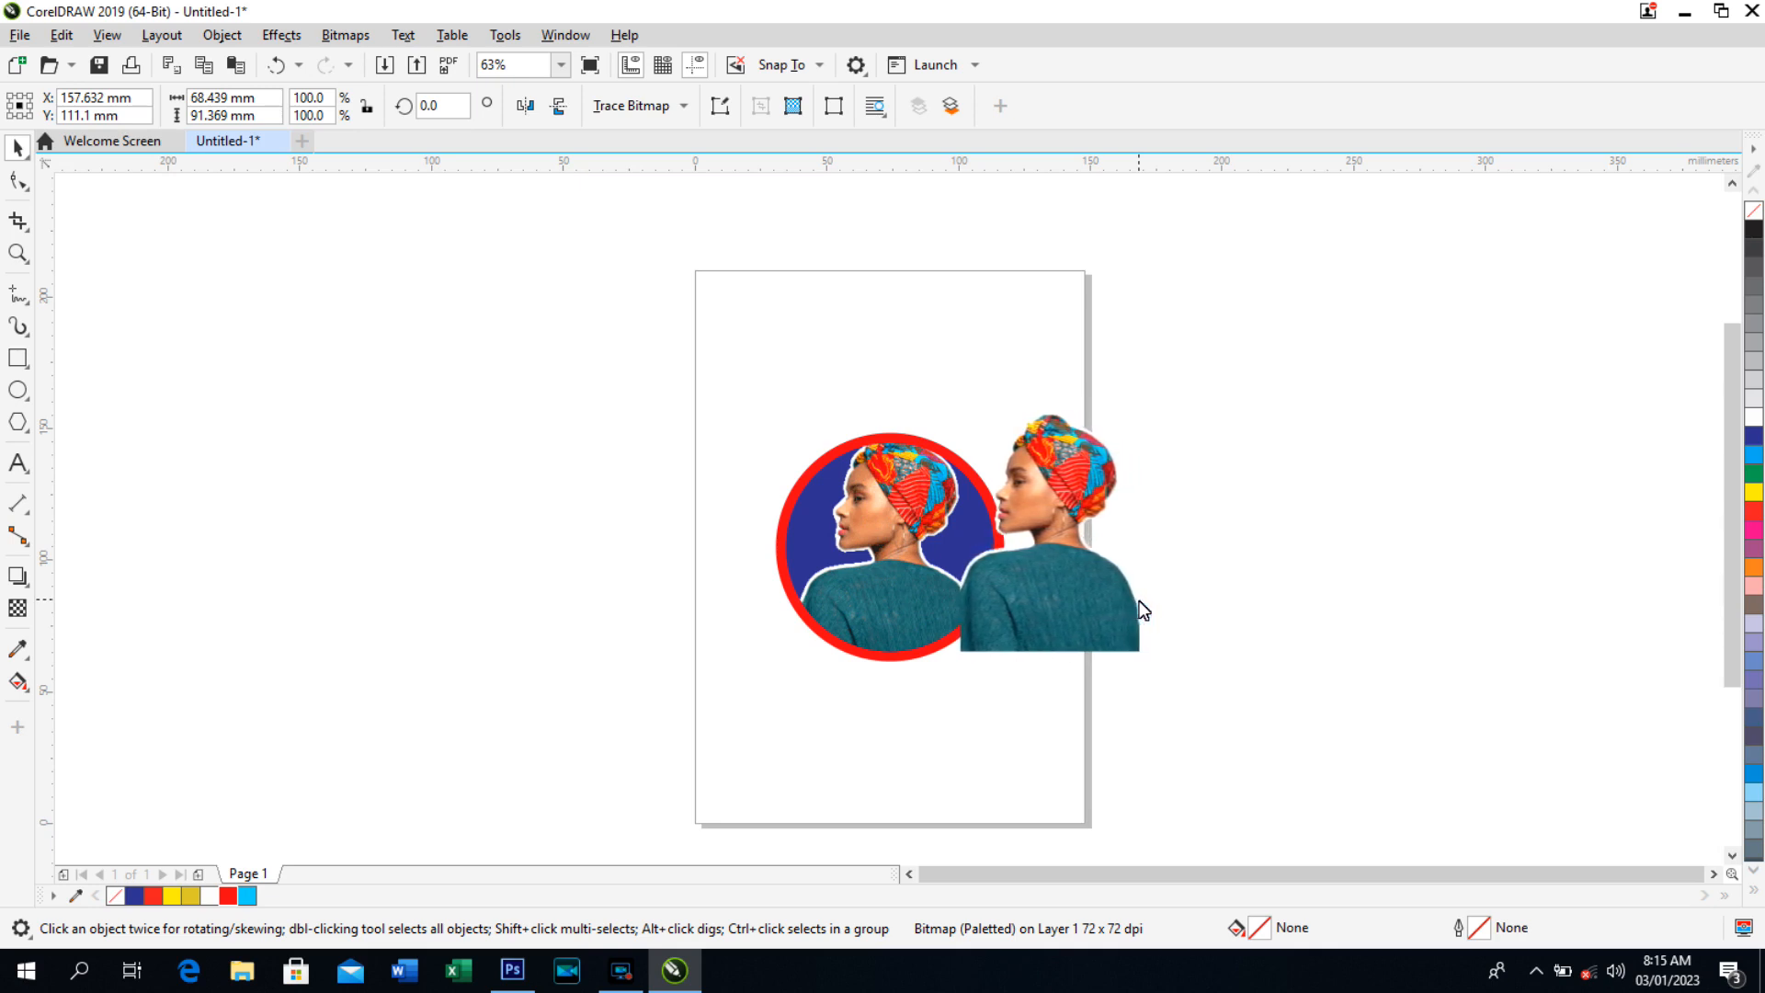
key(Left)
key(Left)
key(Left)
key(Left)
key(Left)
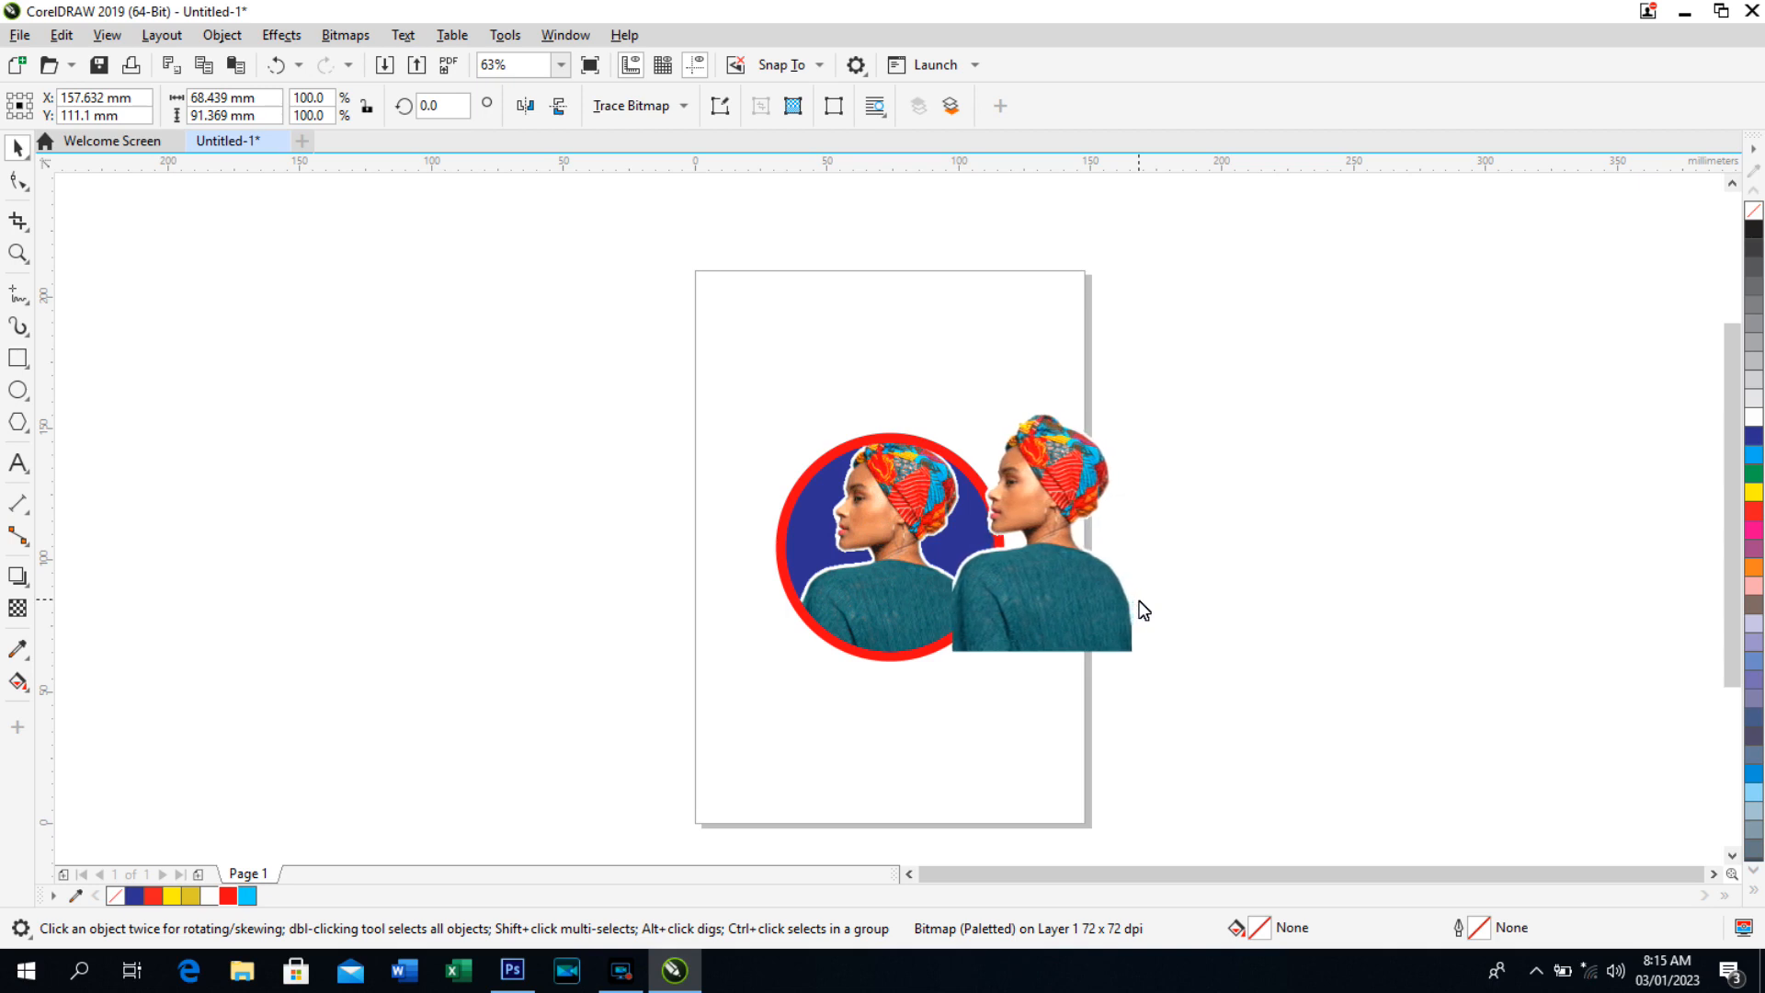
key(Left)
key(Left)
key(Left)
key(Left)
key(Left)
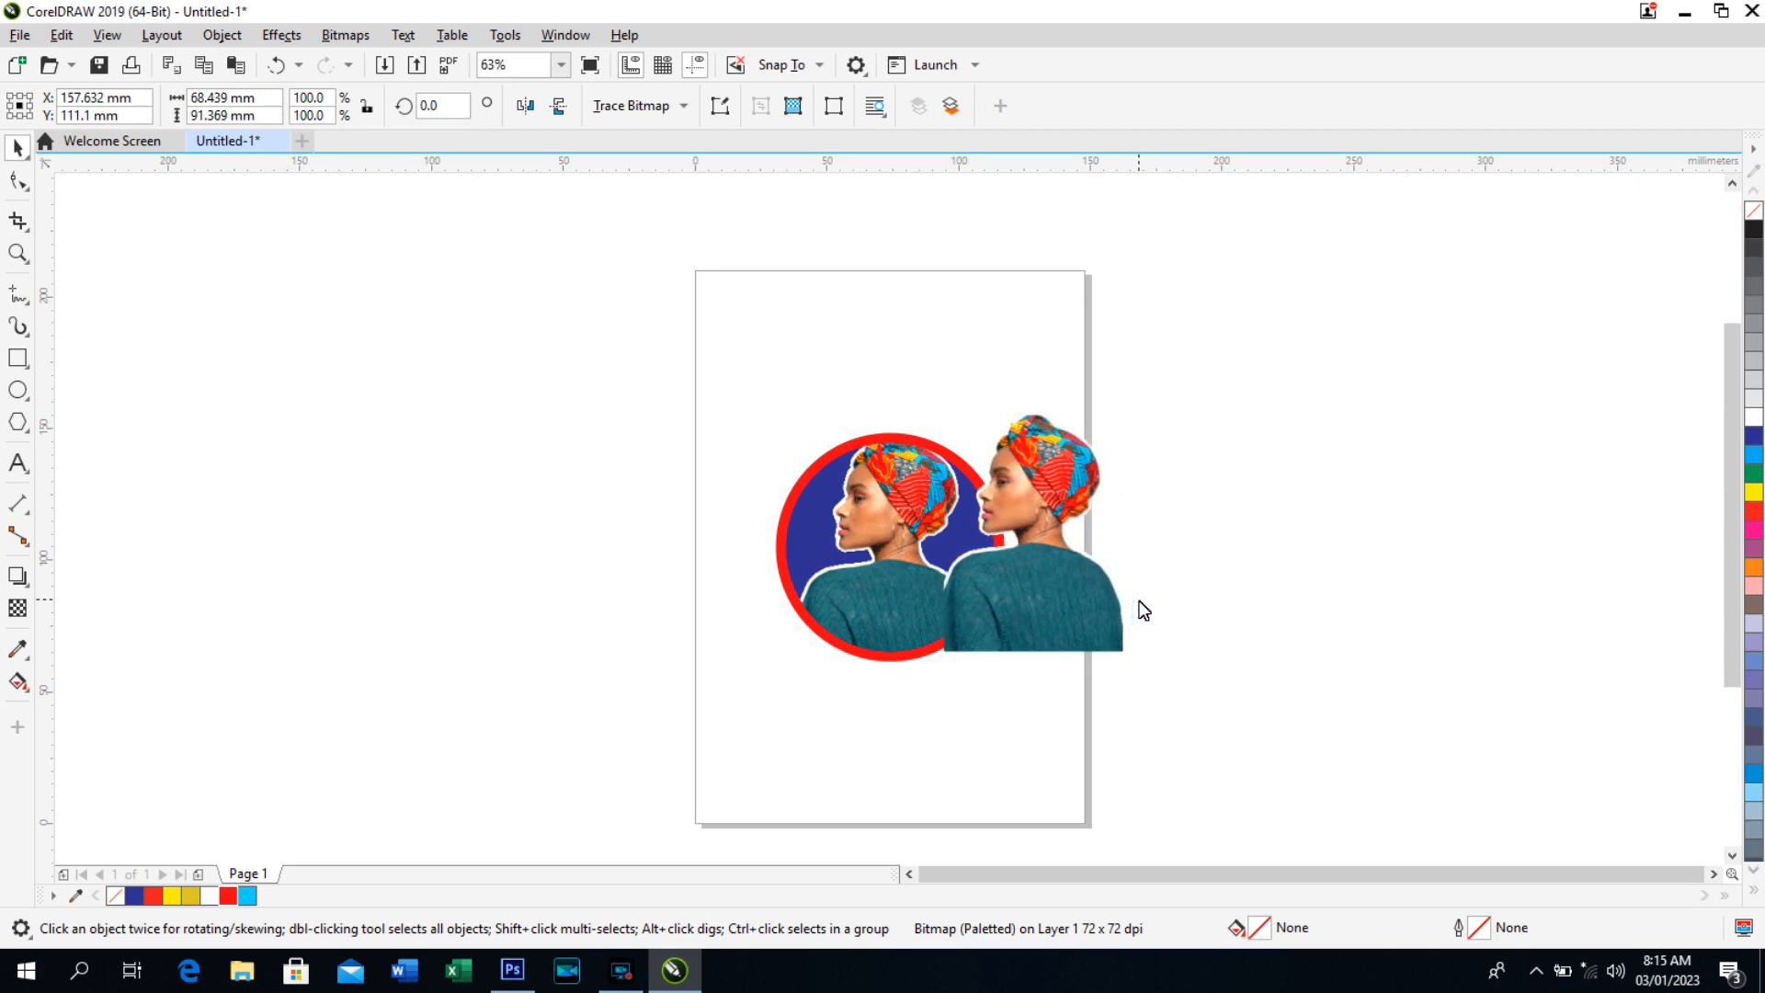
key(Left)
key(Left)
key(Left)
key(Left)
key(Left)
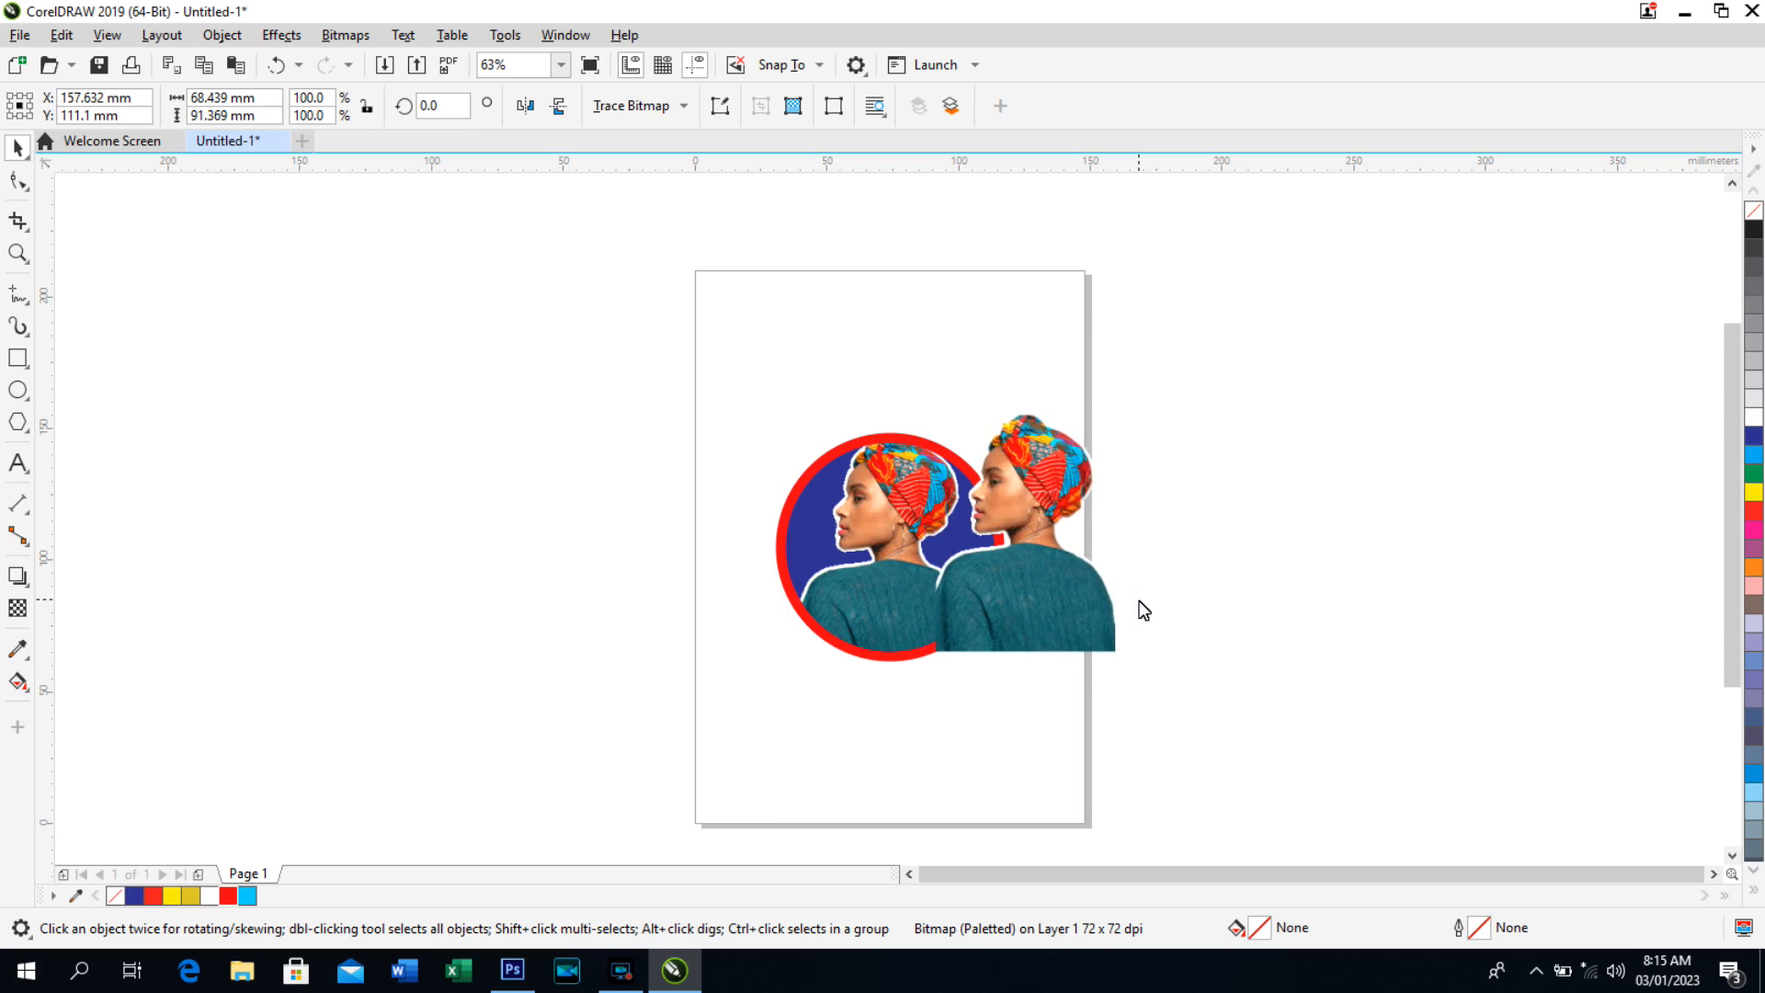
key(Left)
key(Left)
key(Left)
key(Left)
key(Left)
key(Left)
key(Left)
key(Left)
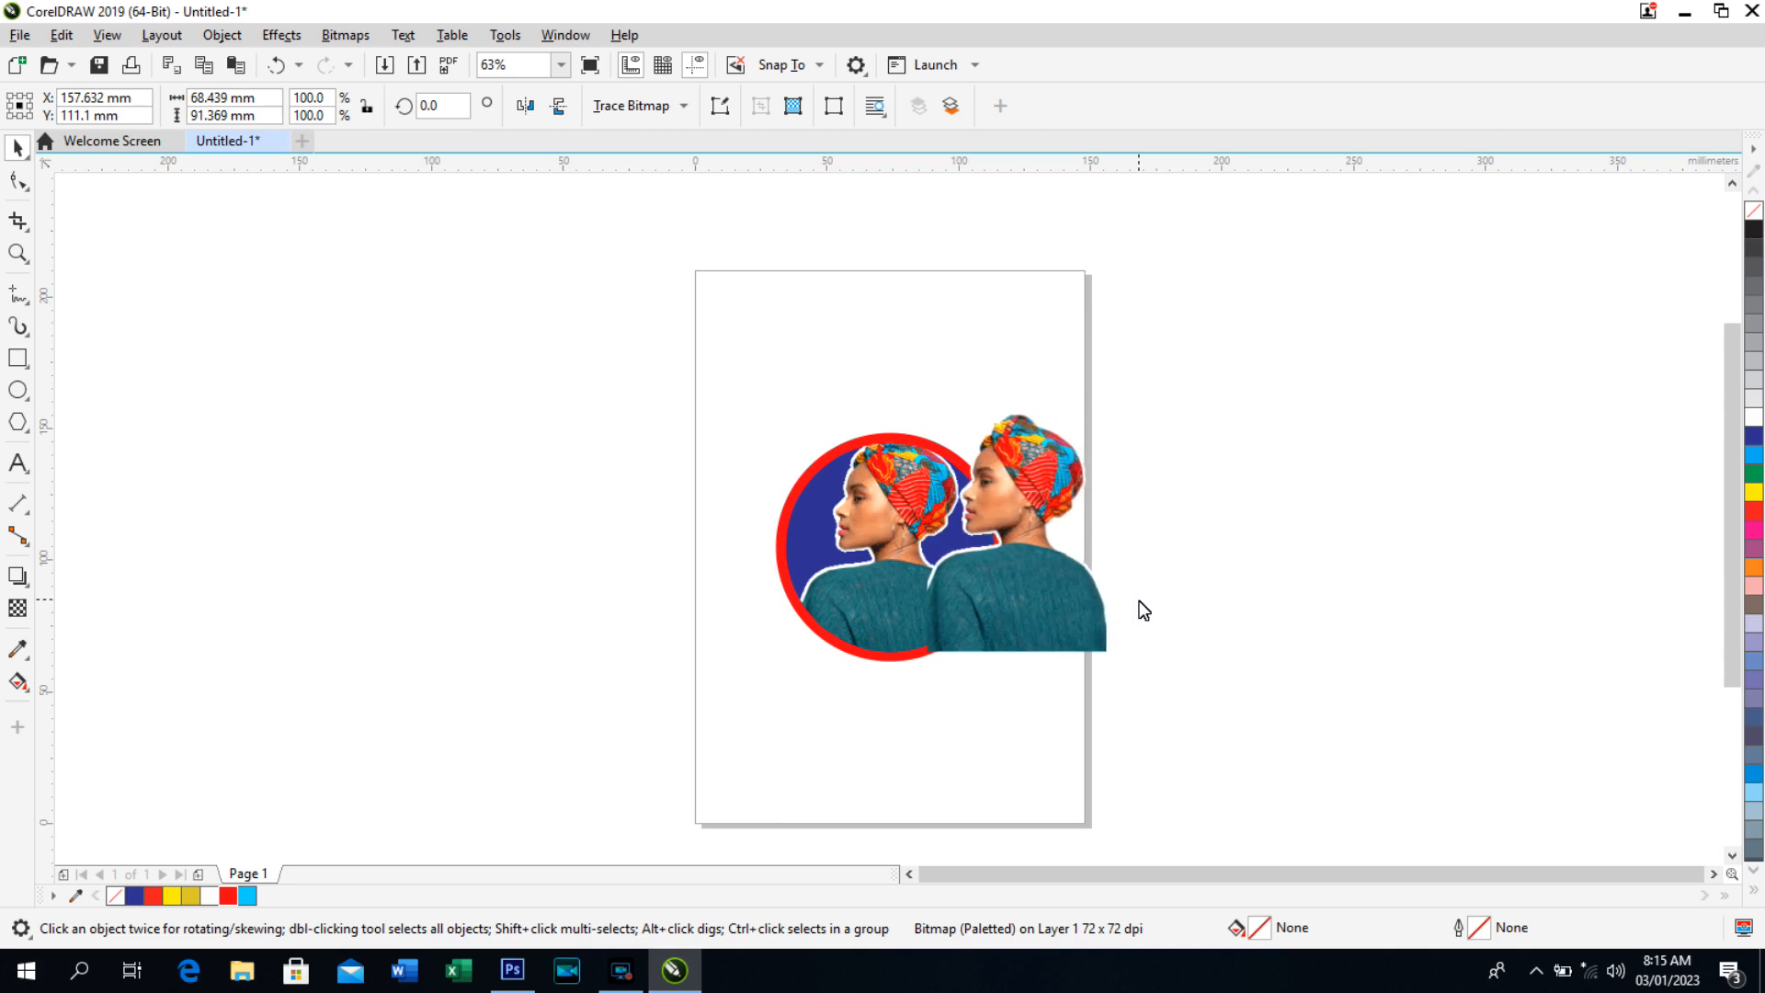
key(Left)
key(Left)
key(Left)
key(Left)
key(Left)
key(Left)
key(Left)
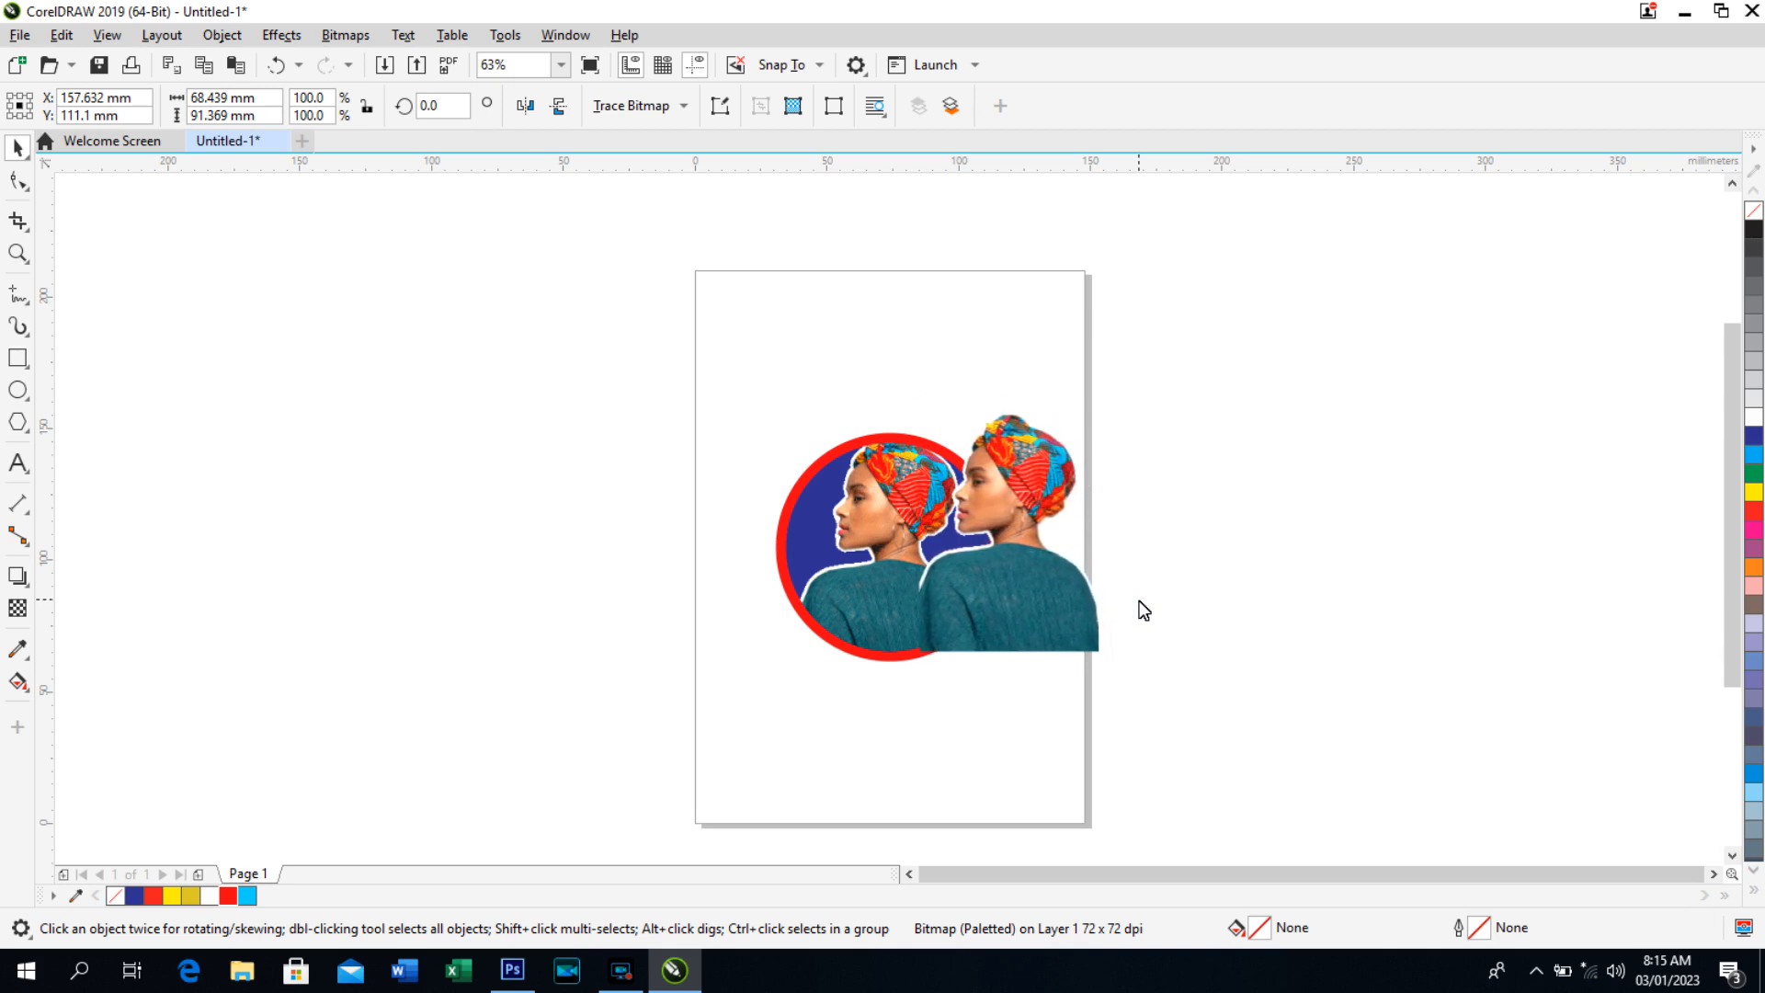
key(Left)
key(Left)
key(Left)
key(Left)
key(Left)
key(Left)
key(Left)
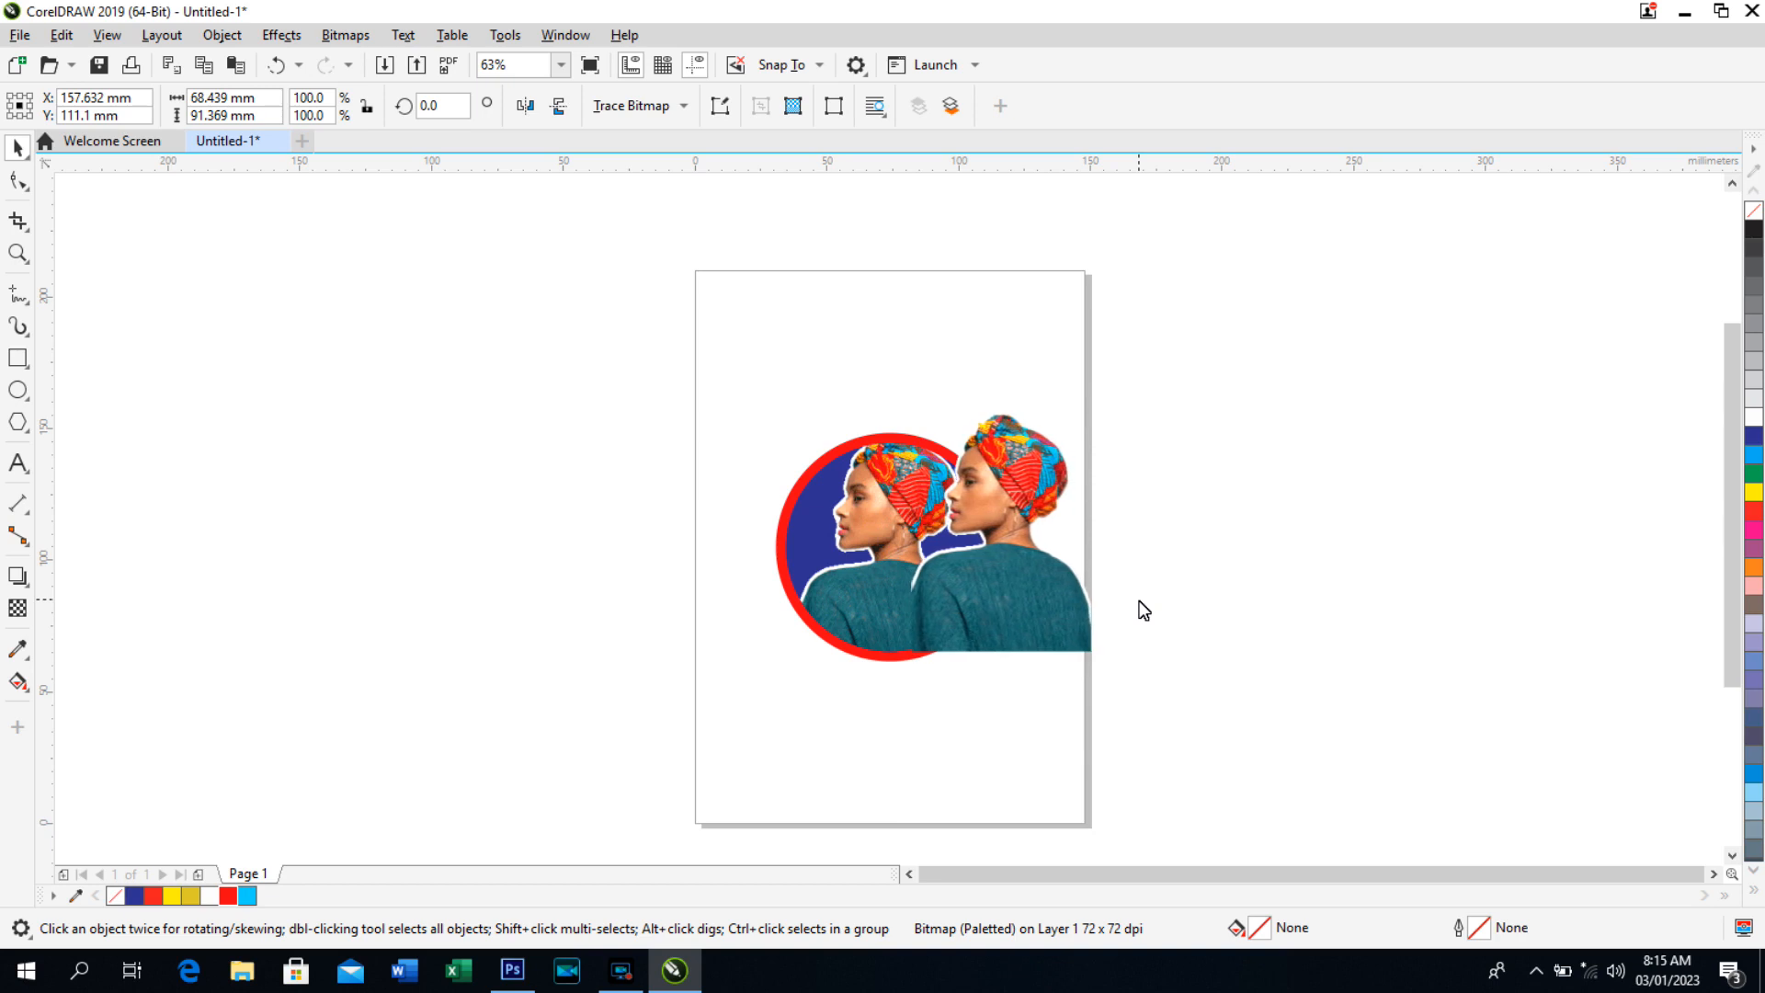
key(Left)
key(Left)
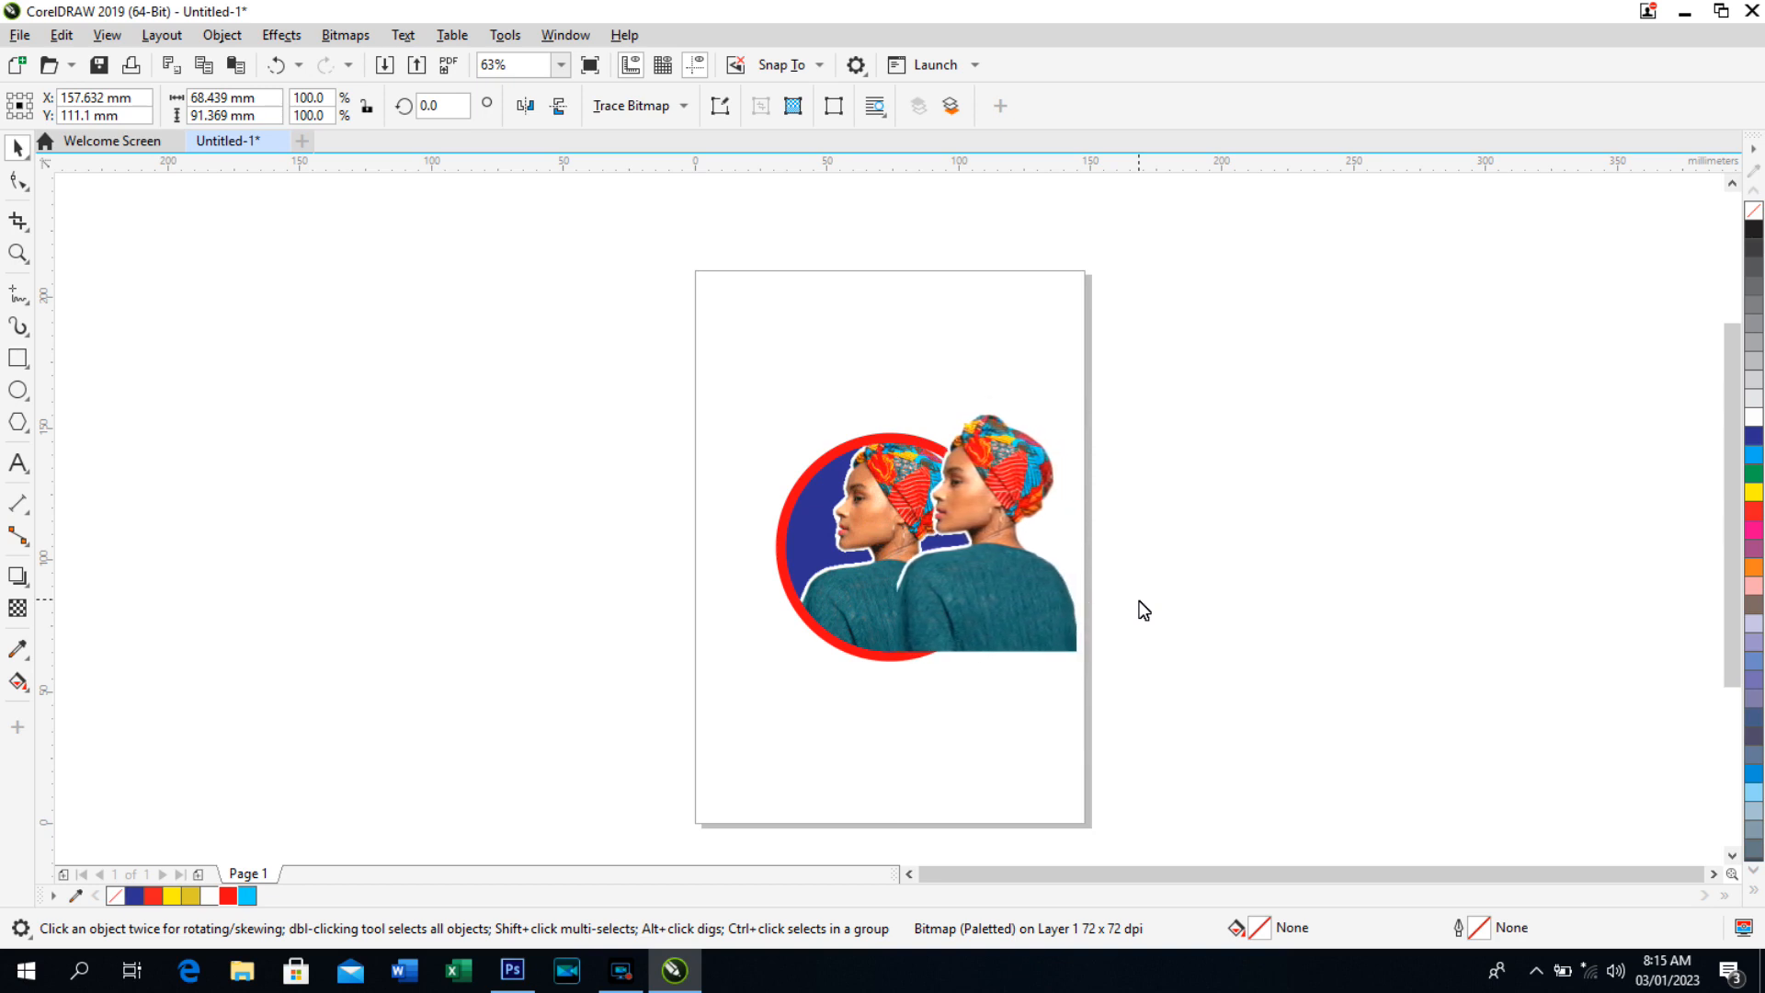
key(Left)
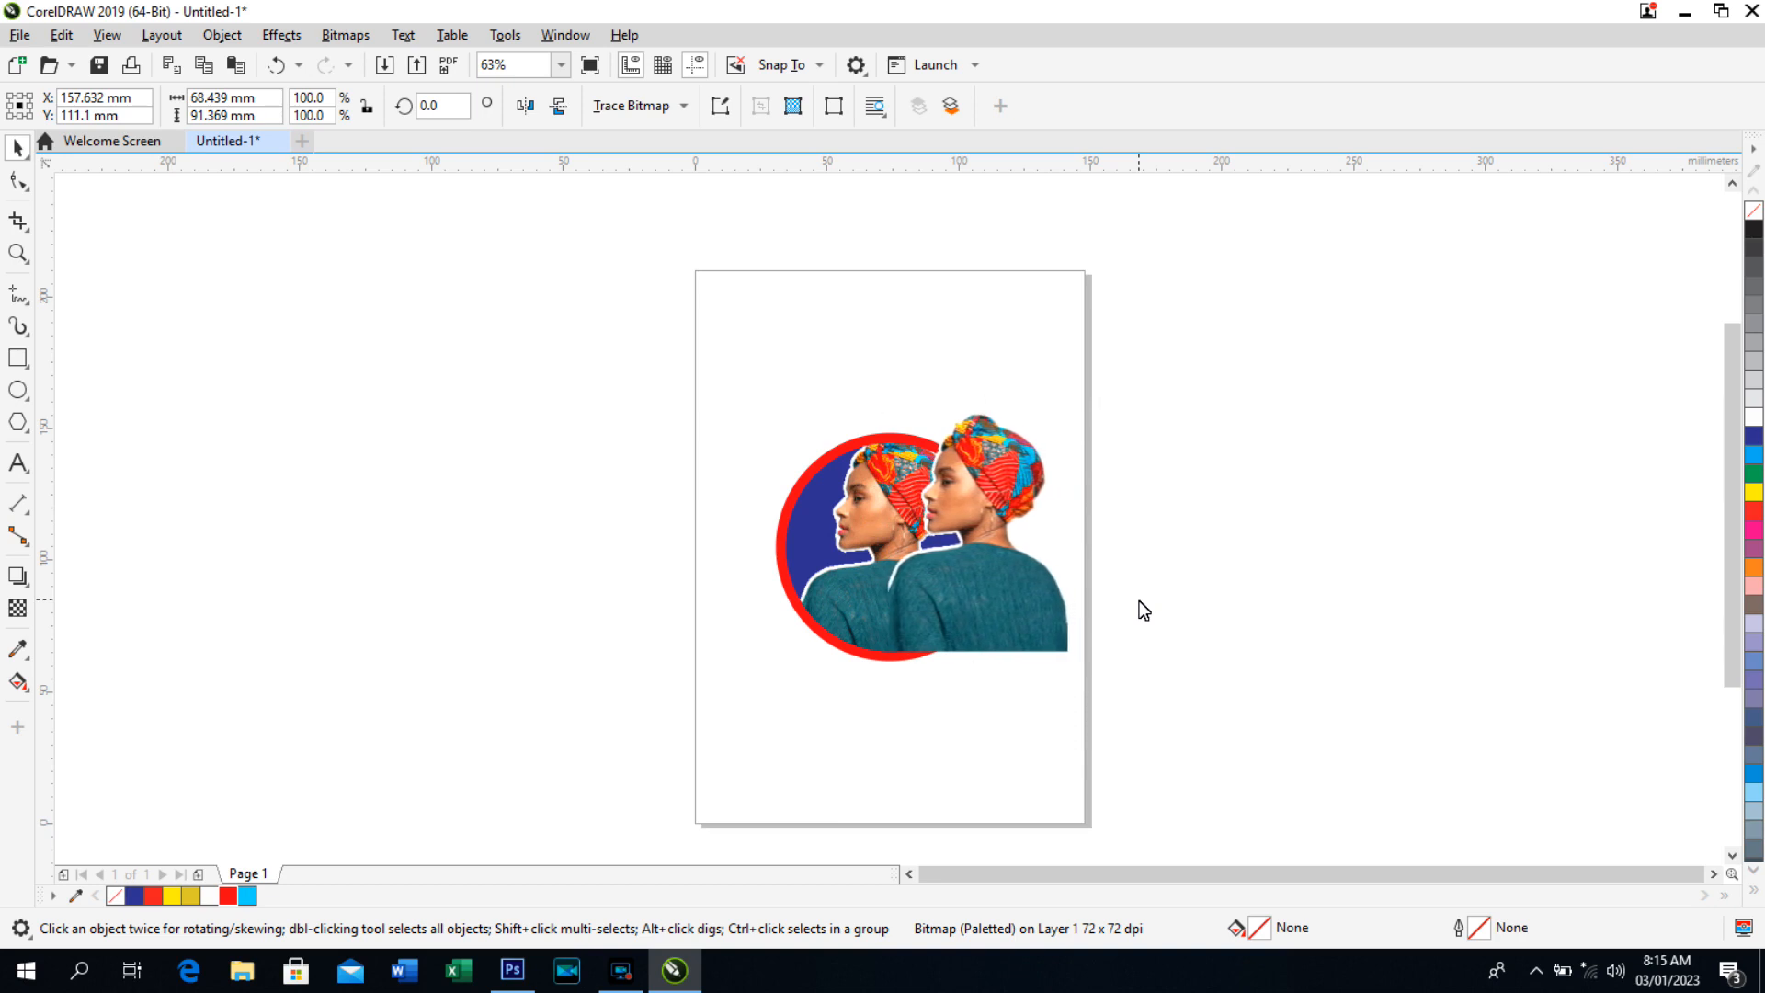
key(Left)
key(Left)
key(Left)
key(Left)
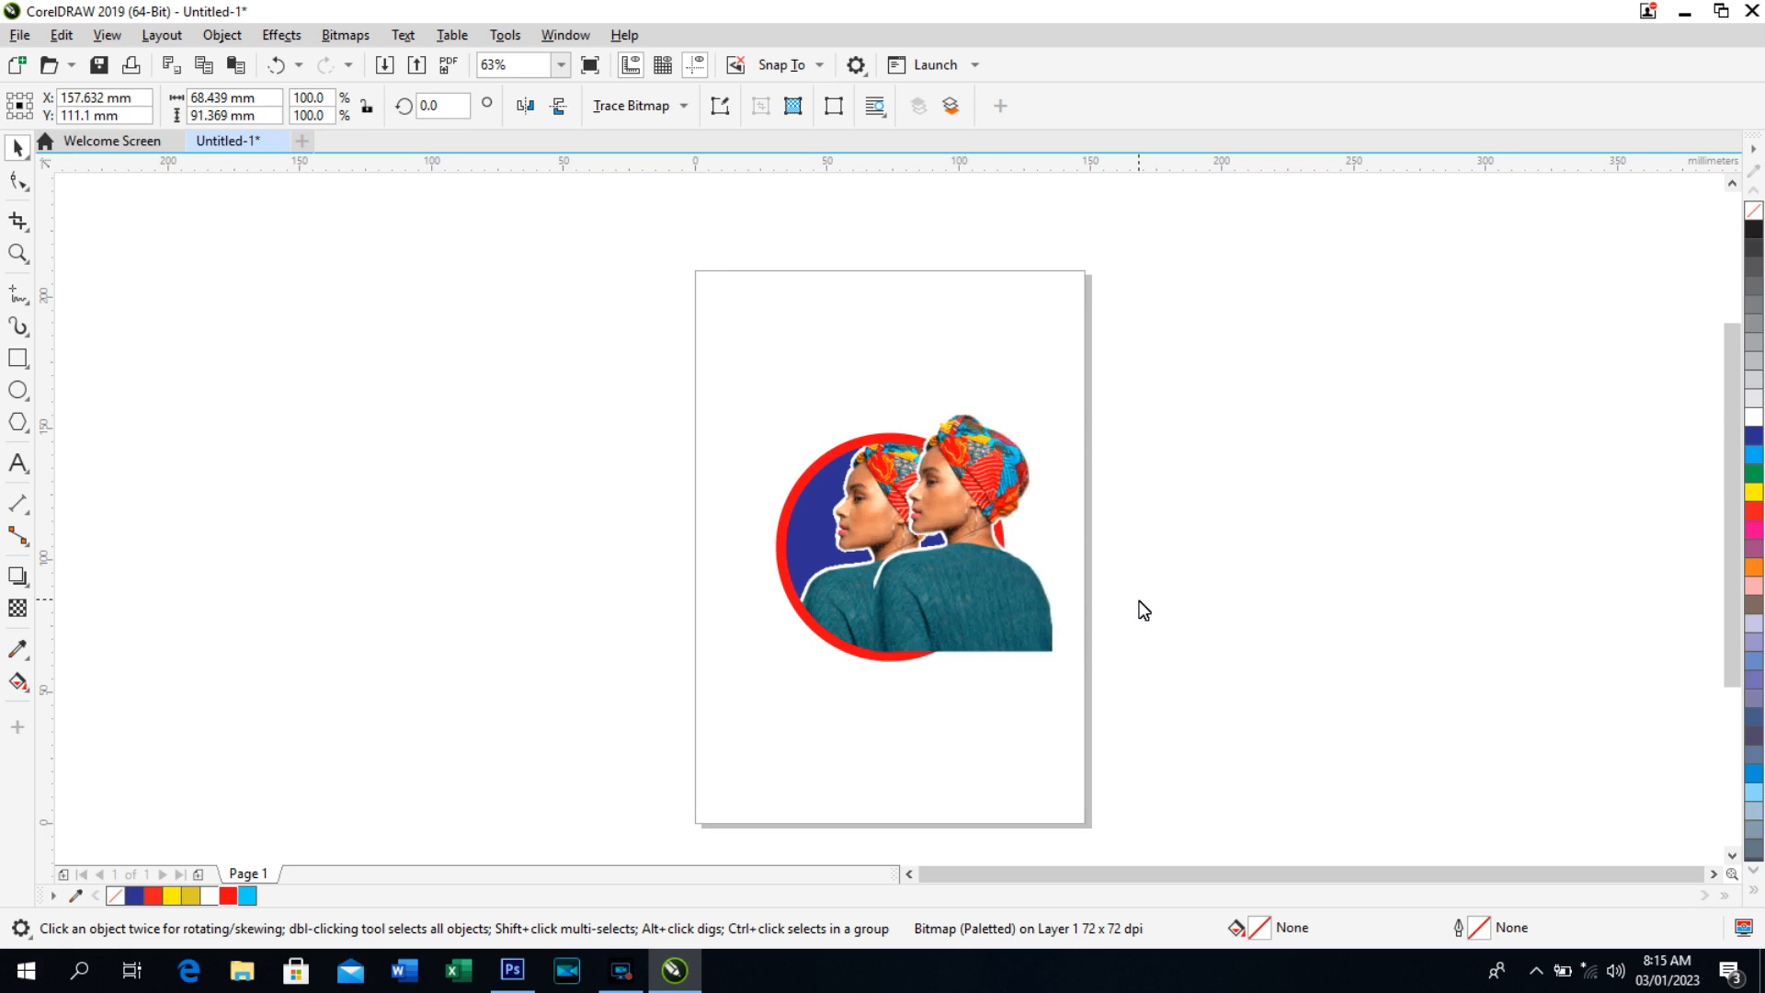
key(Left)
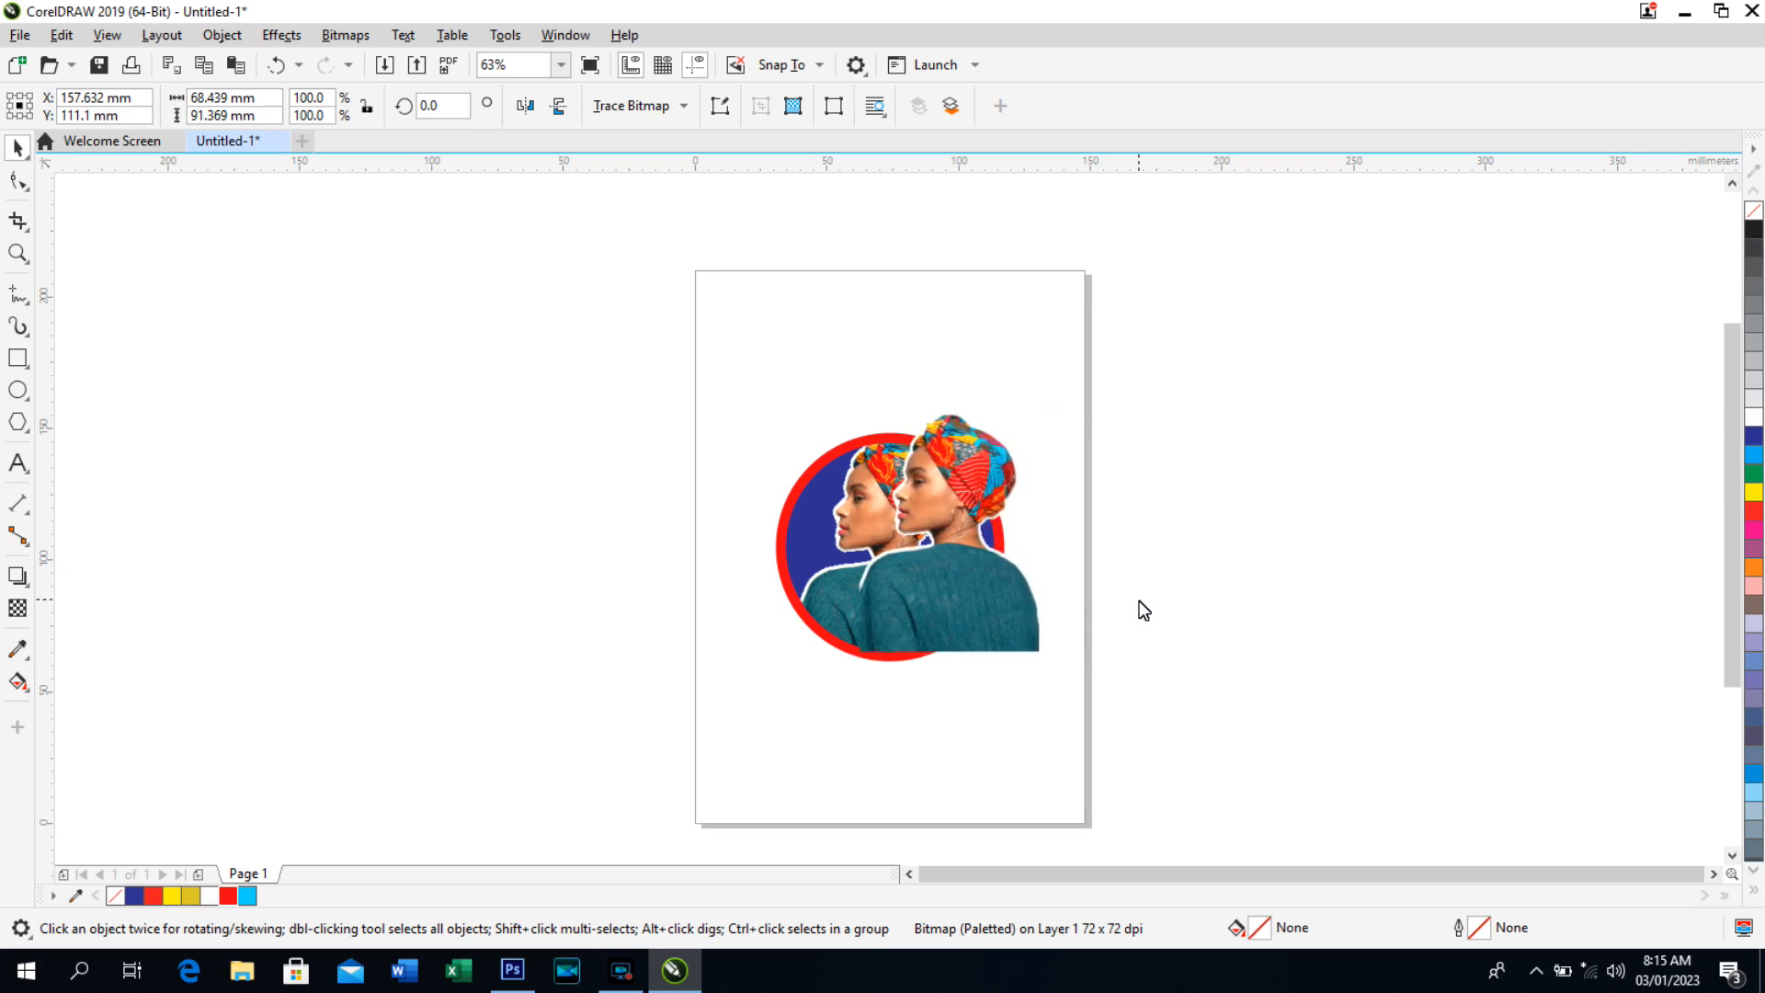
key(Left)
key(Left)
key(Left)
key(Left)
key(Left)
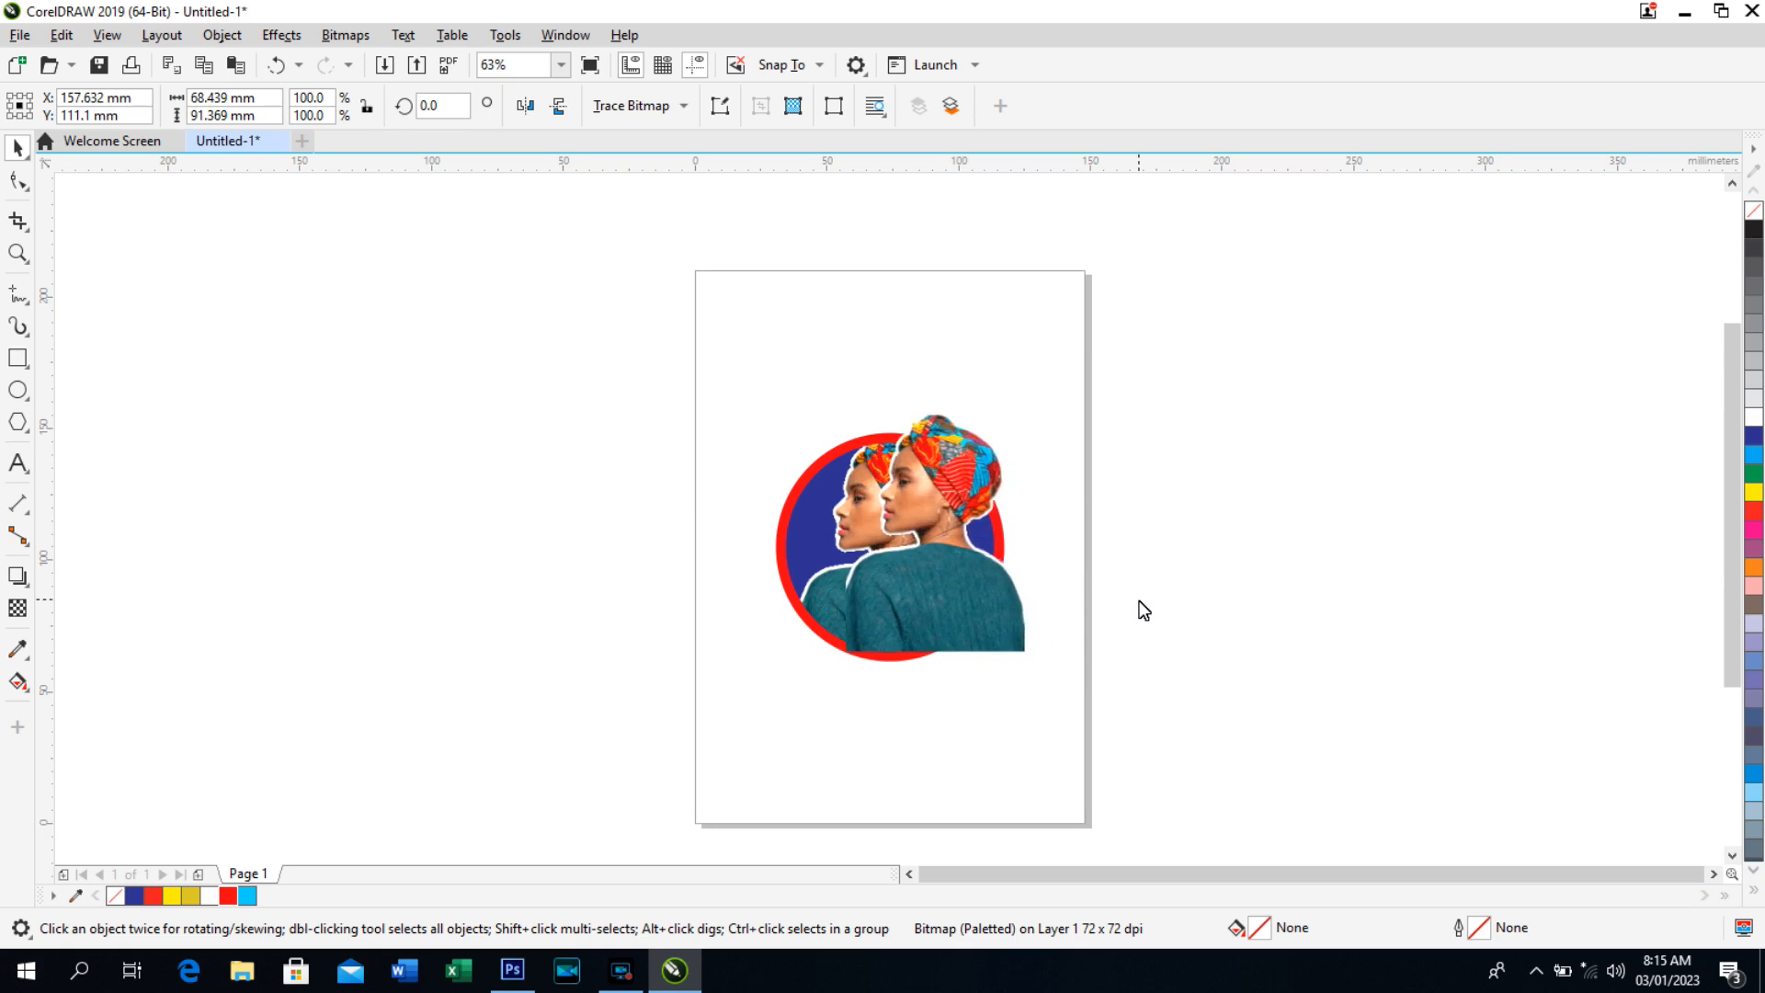
key(Left)
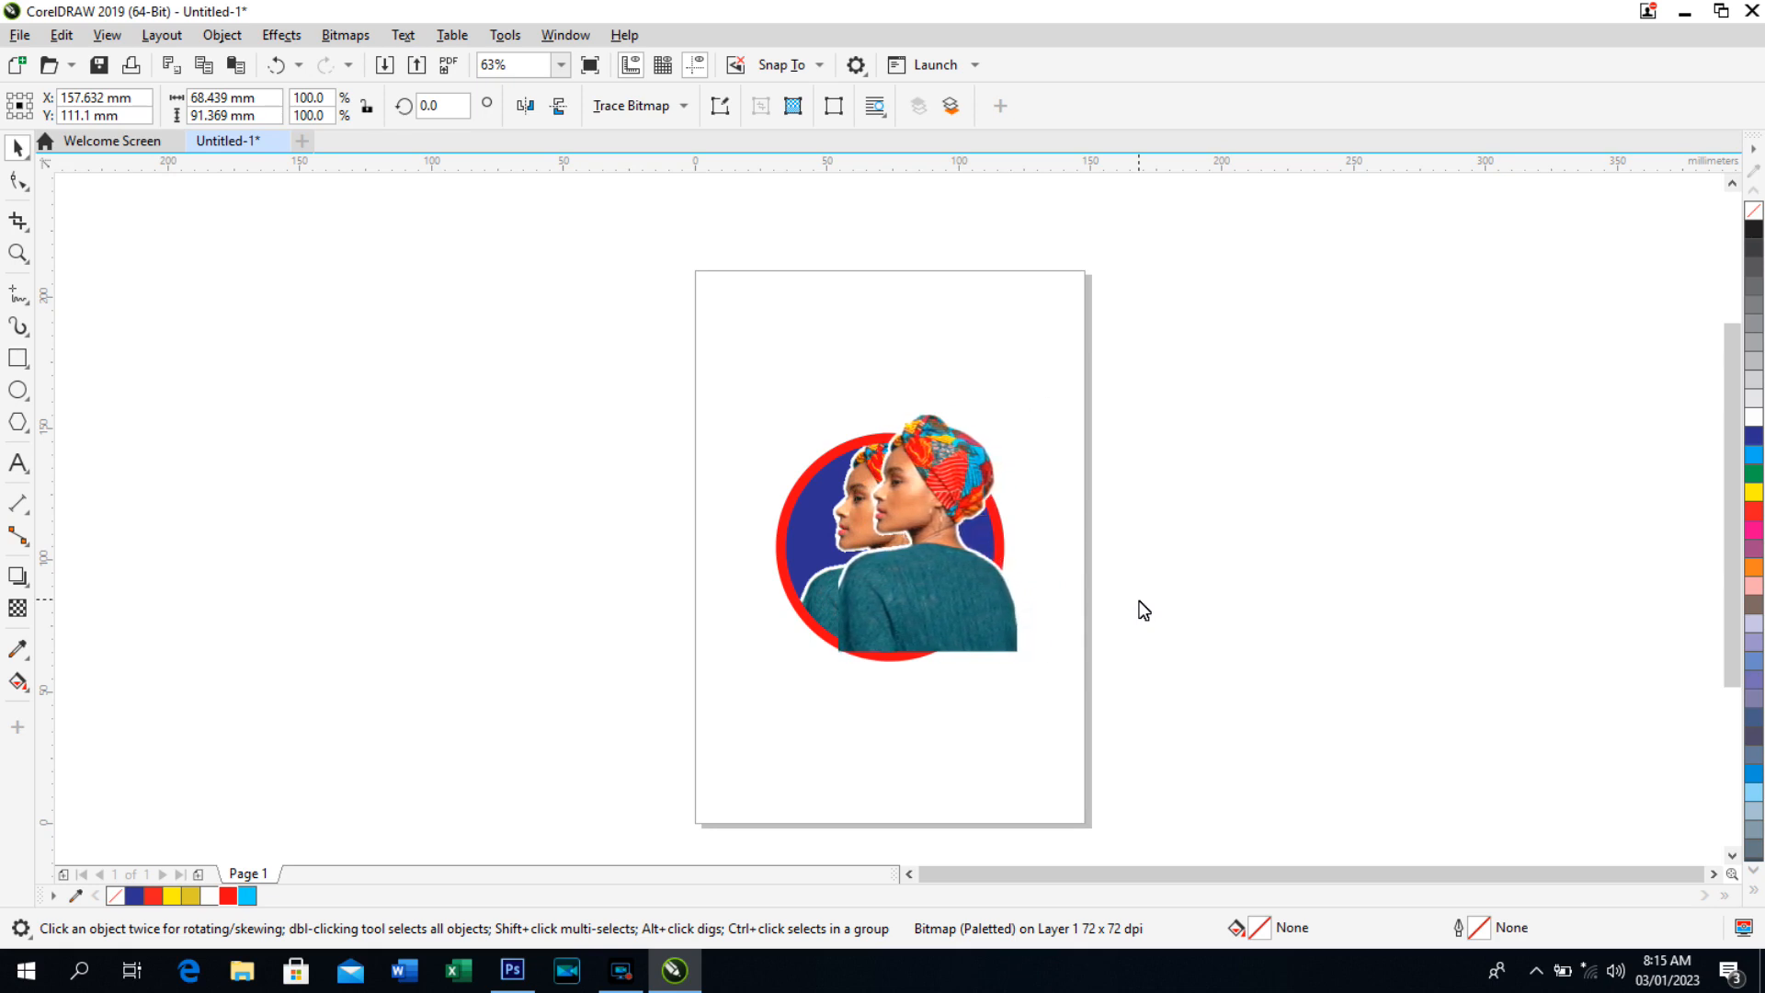
key(Left)
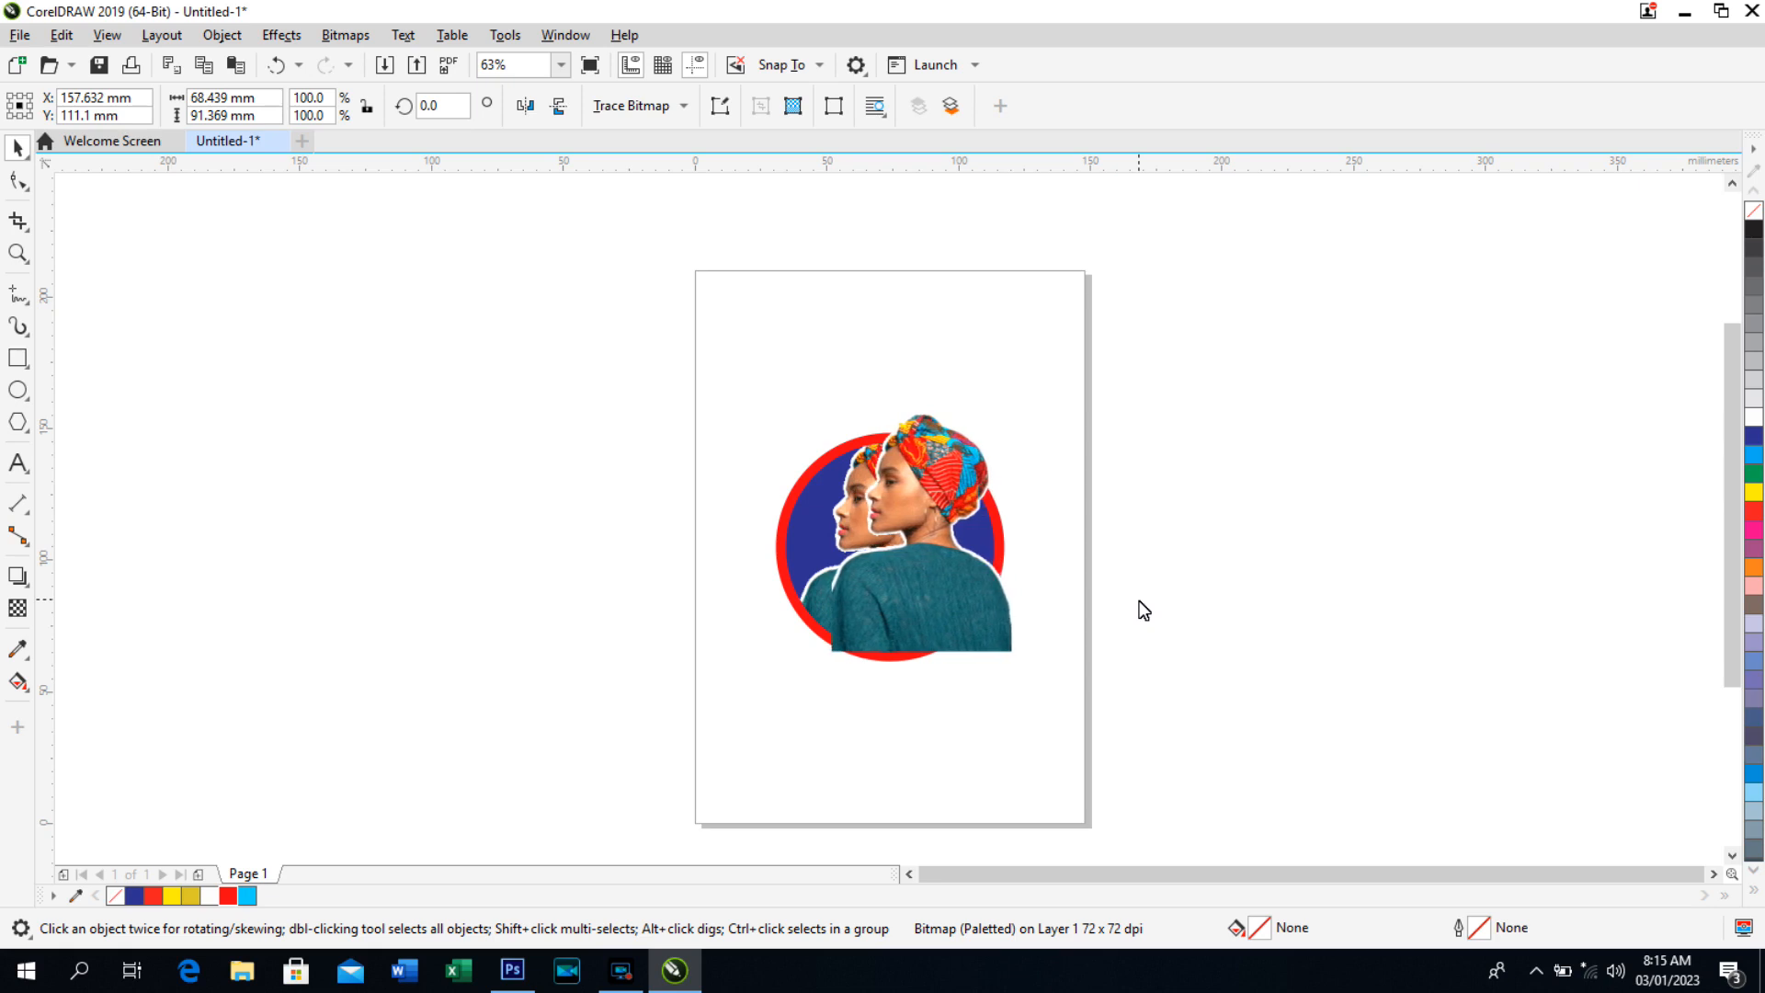
key(Left)
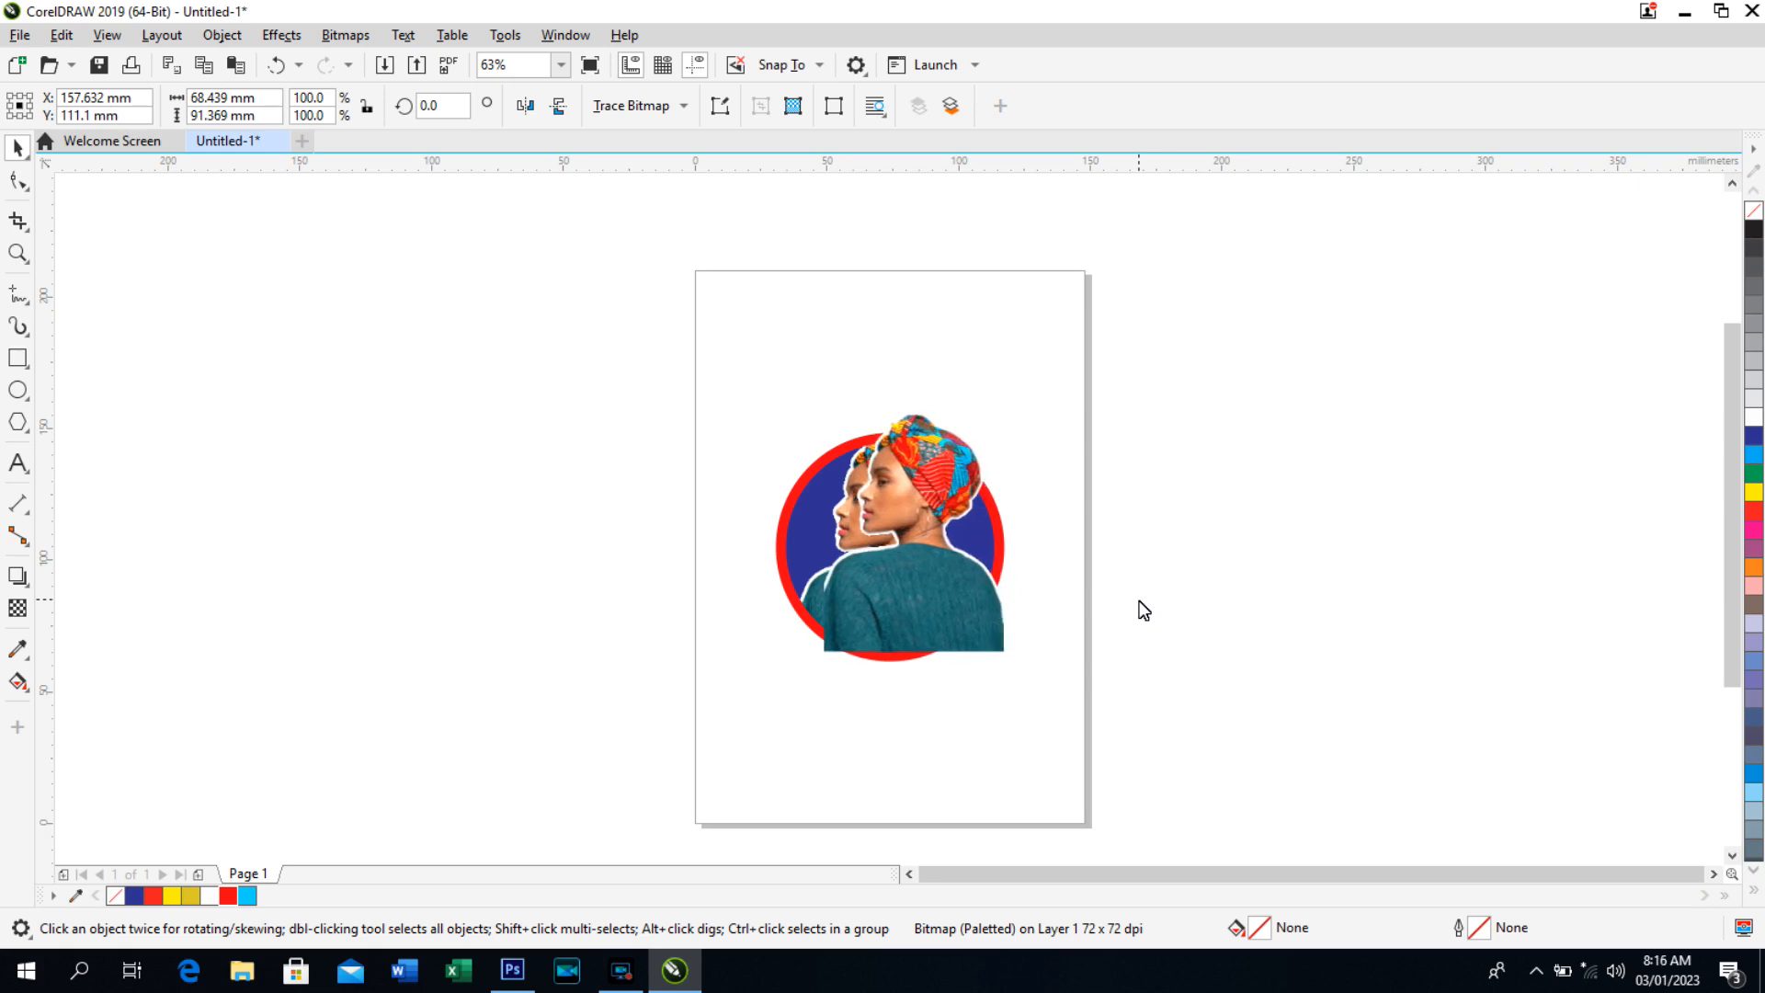
key(Left)
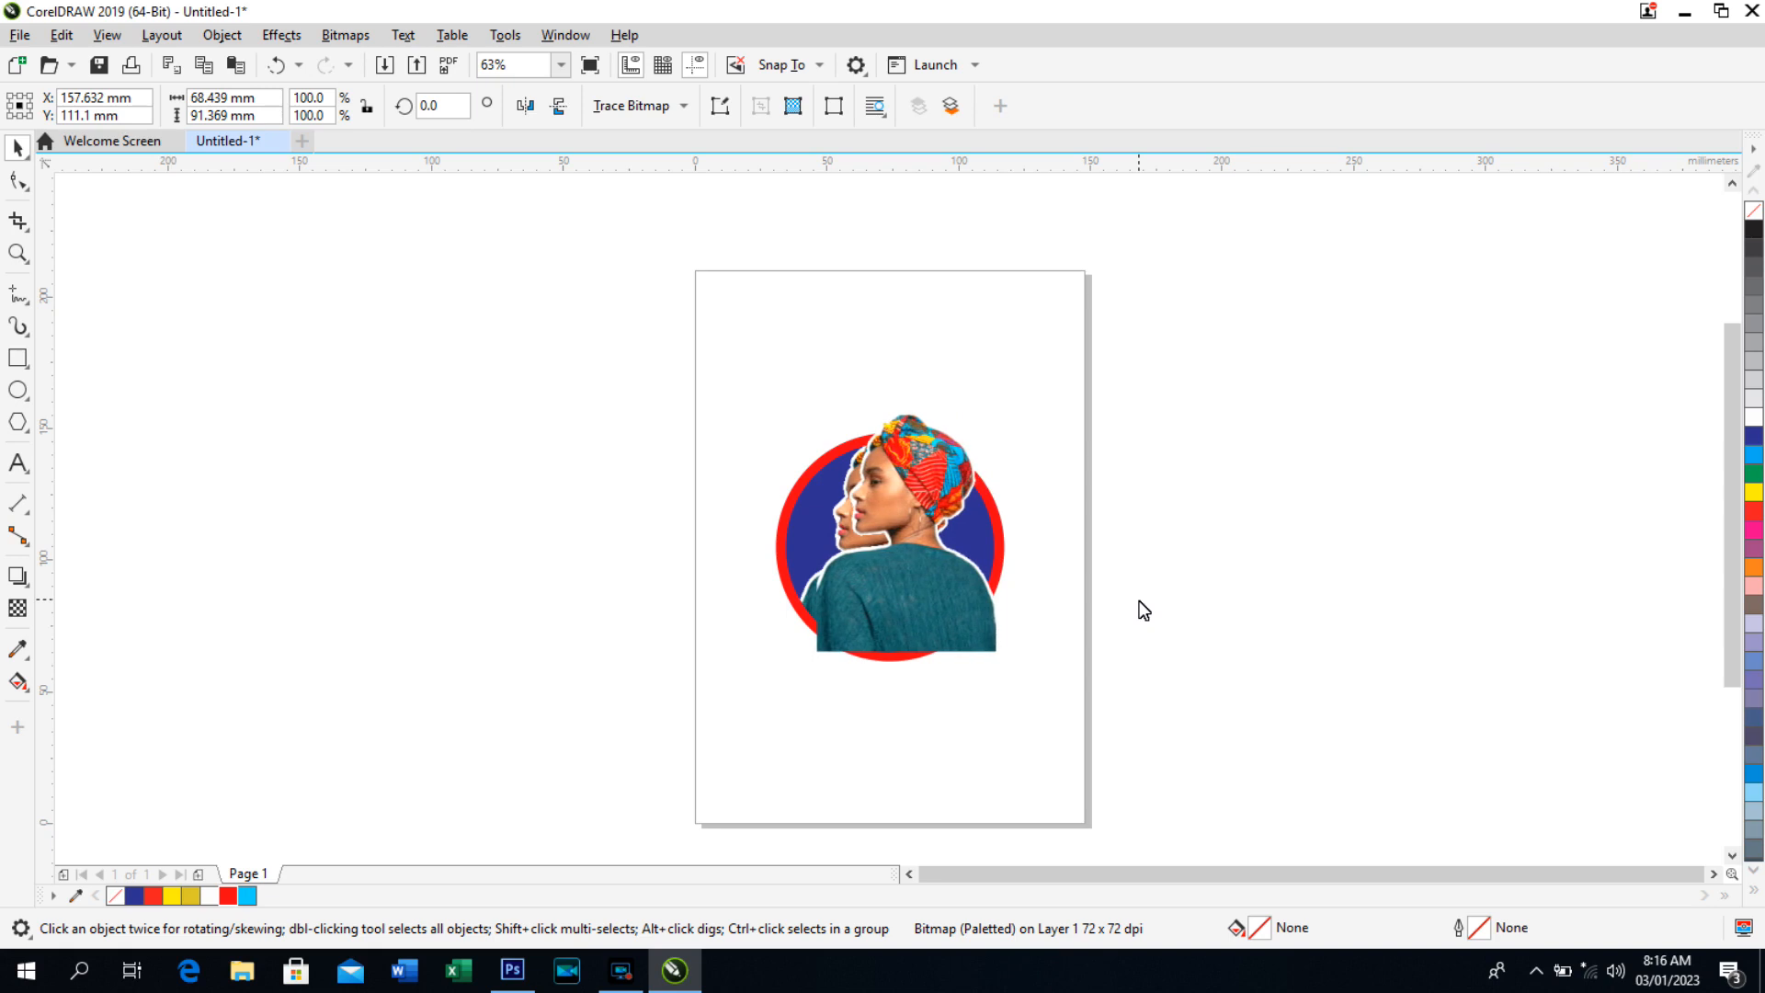
key(Left)
key(Left)
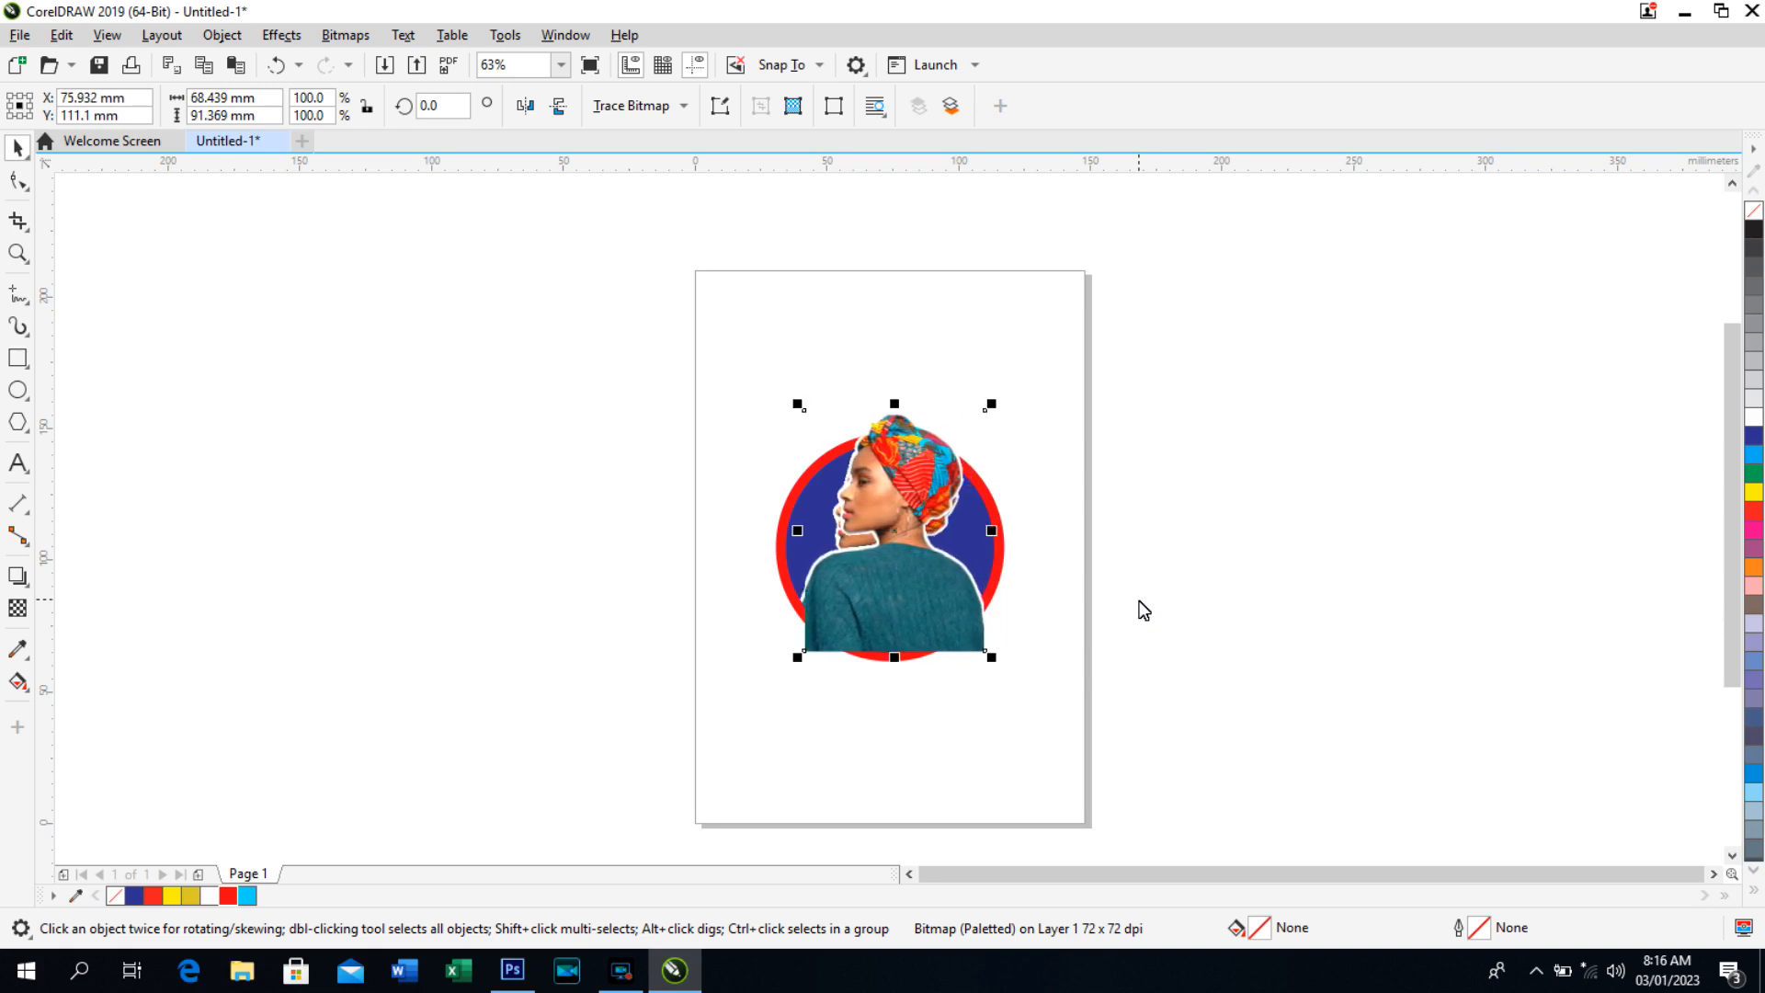
Nudge the unclipped image down and slightly left to about X 74.0 mm, Y 105.4 mm, aligning it with the clipped copy.
key(Down)
key(Down)
key(Down)
key(Down)
key(Down)
key(Down)
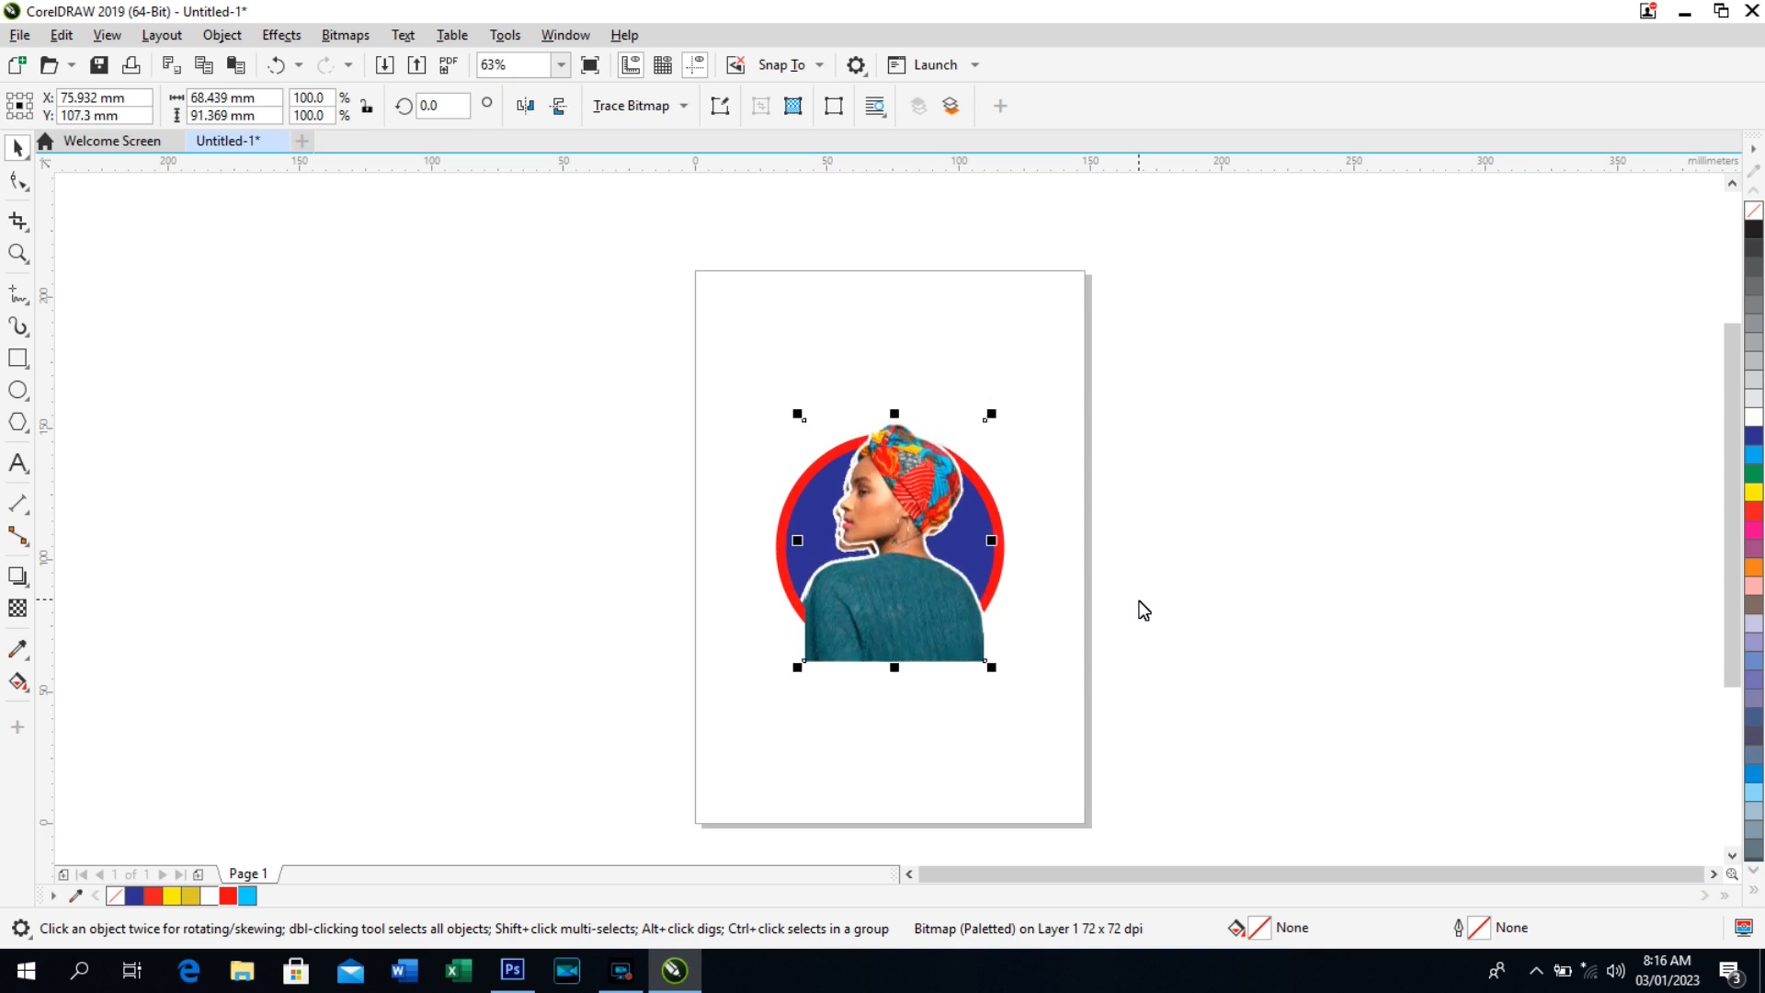
key(Down)
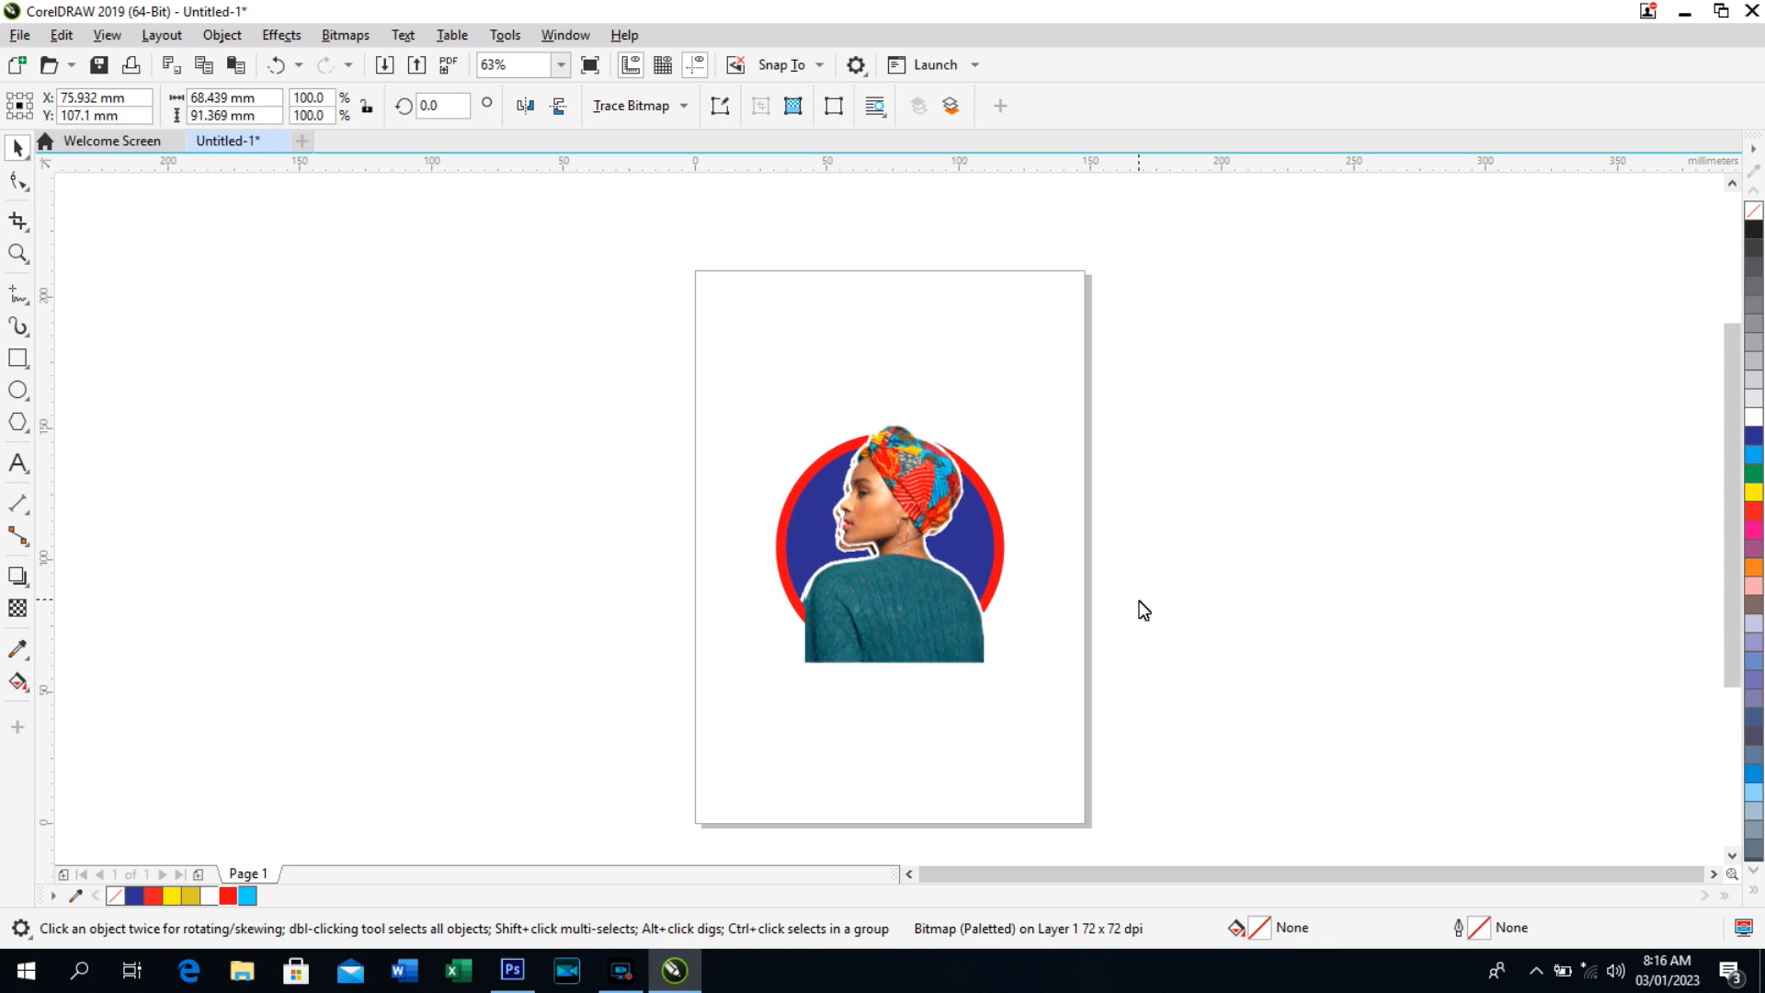
key(Left)
key(Left)
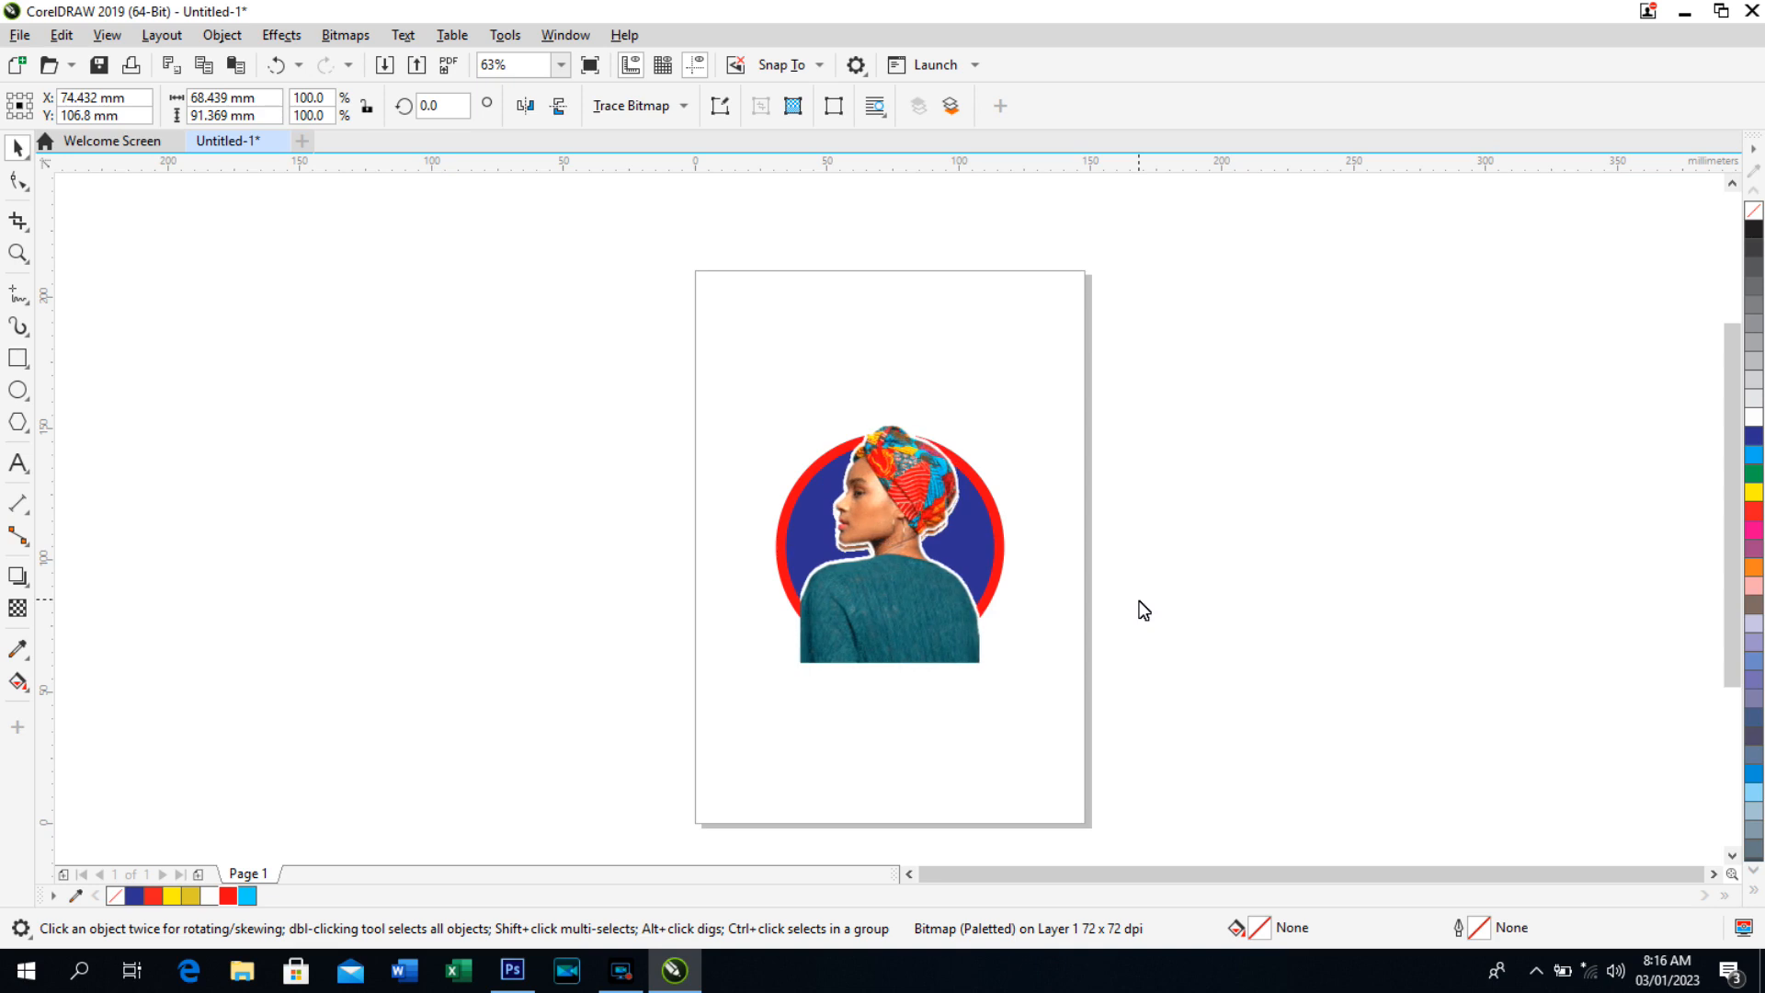
key(Down)
key(Down)
key(Down)
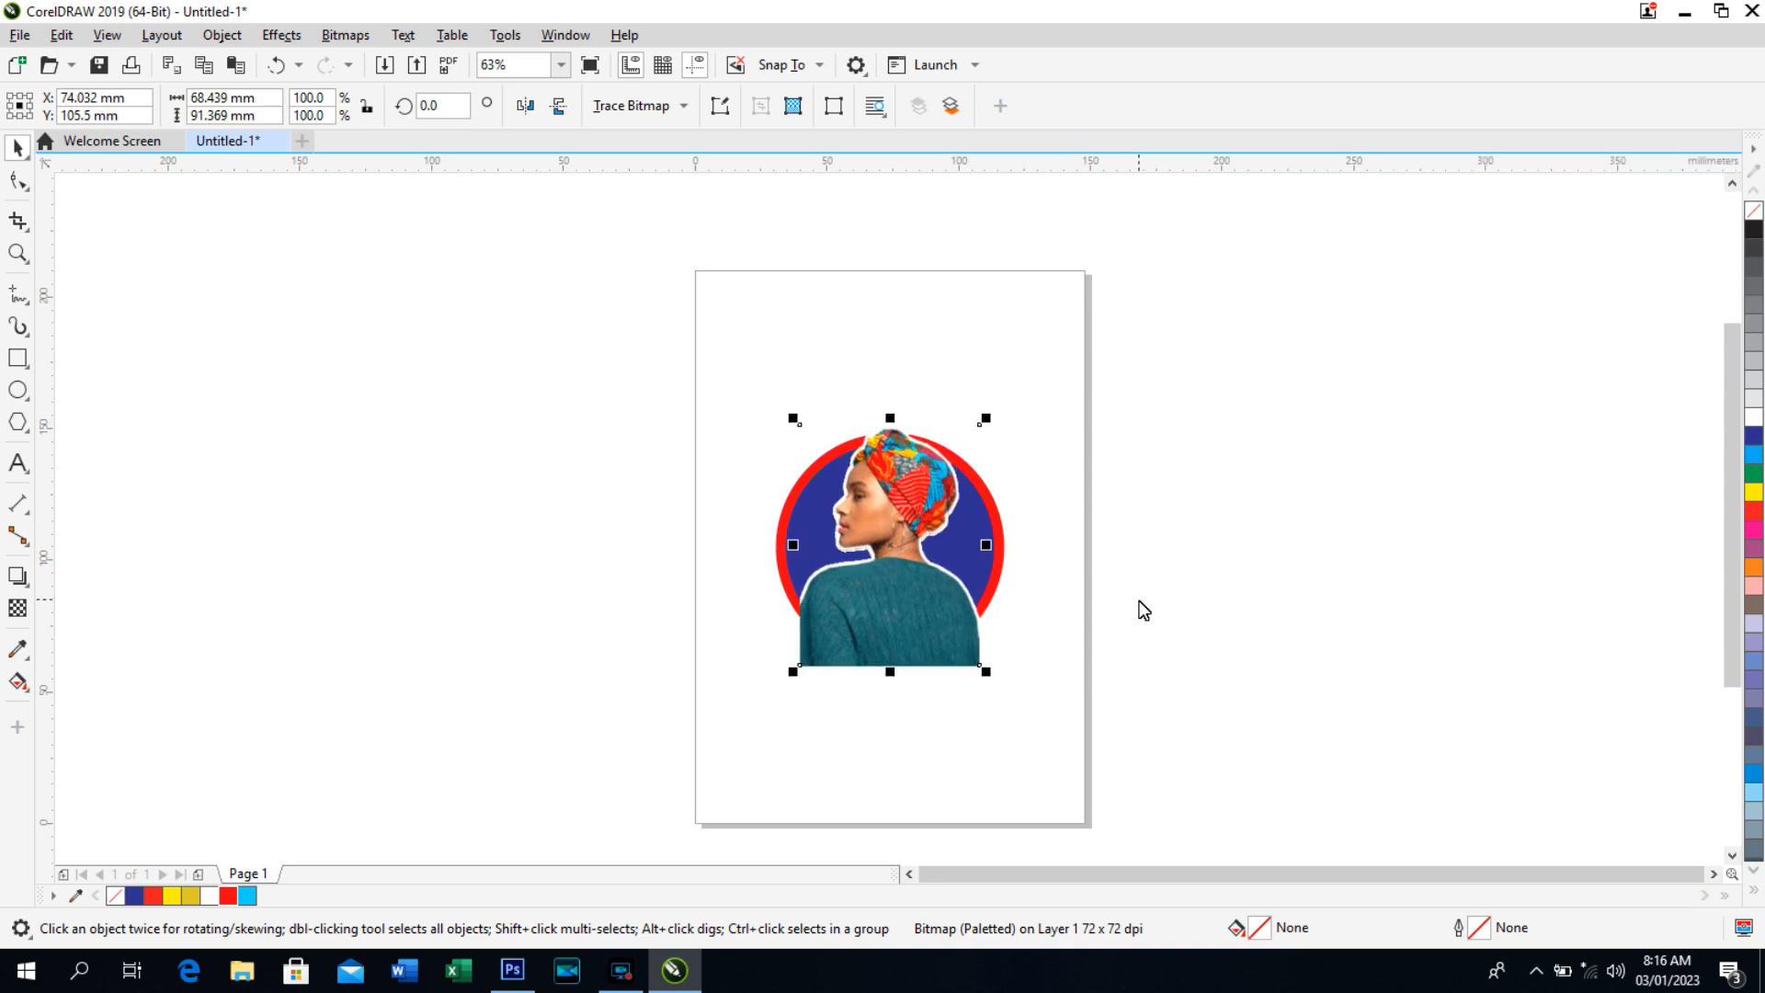
key(Down)
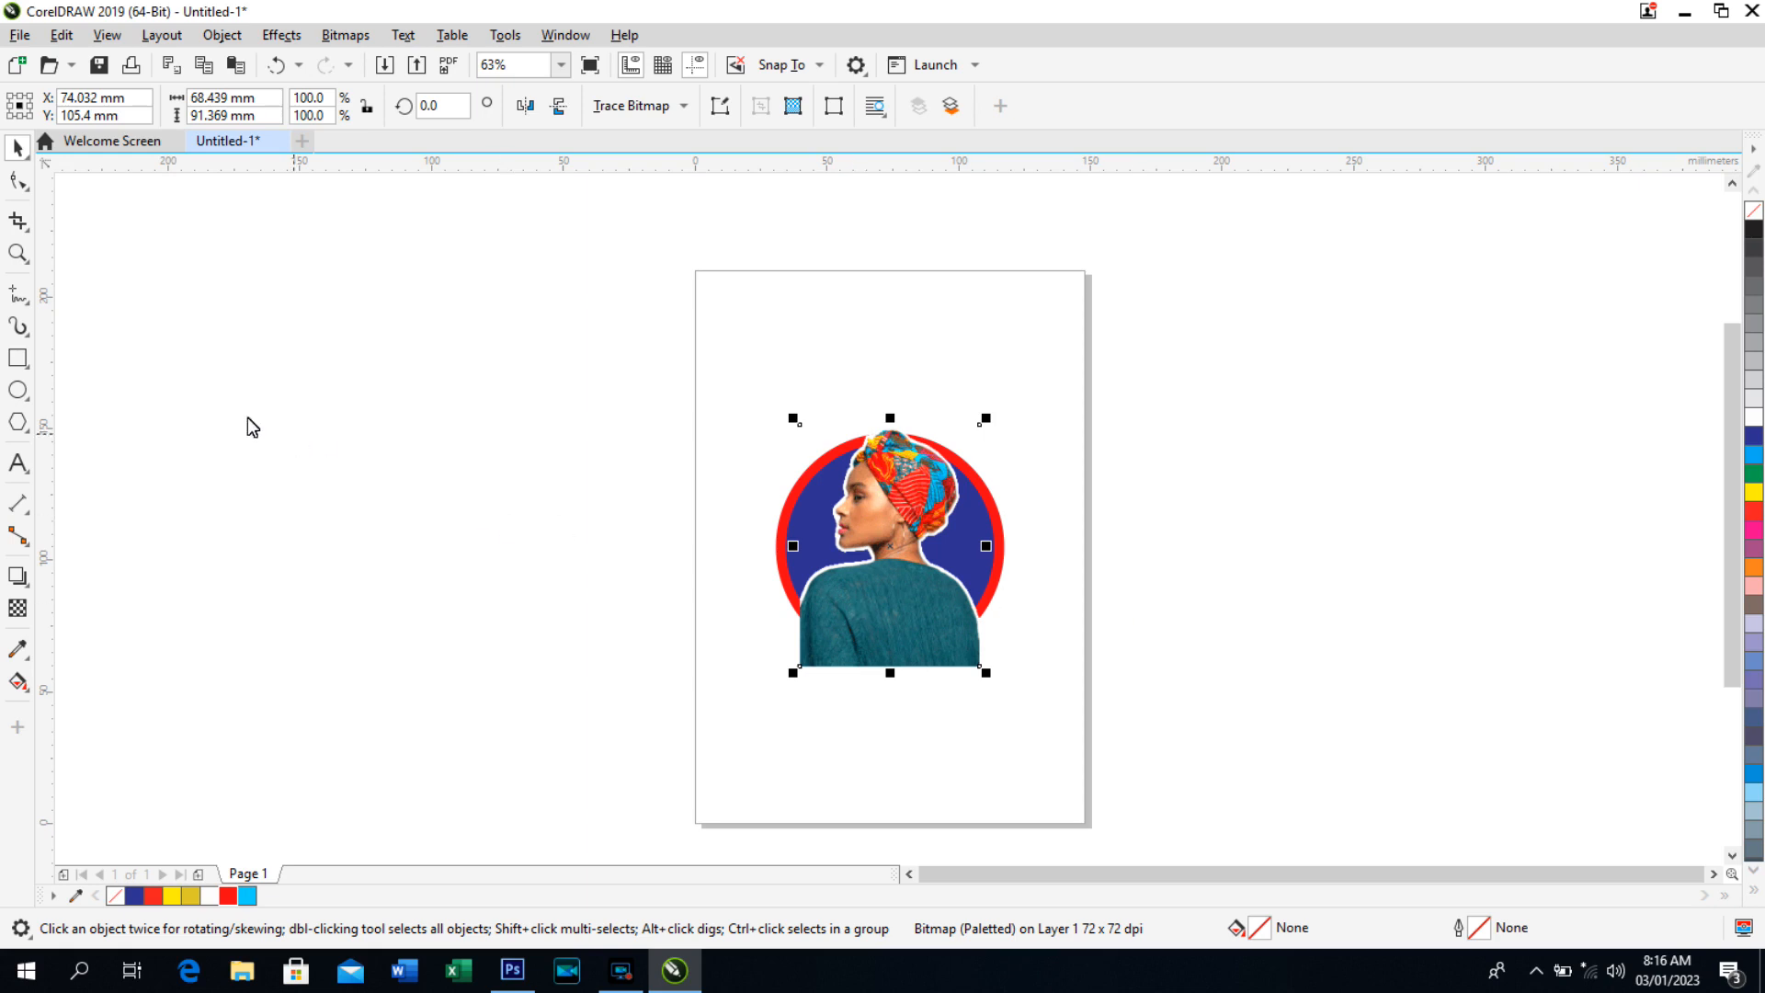
With the Shape tool, move the overlapping image's lower-right corner node inward to near the circle's bottom centre, cropping its right side.
click(25, 193)
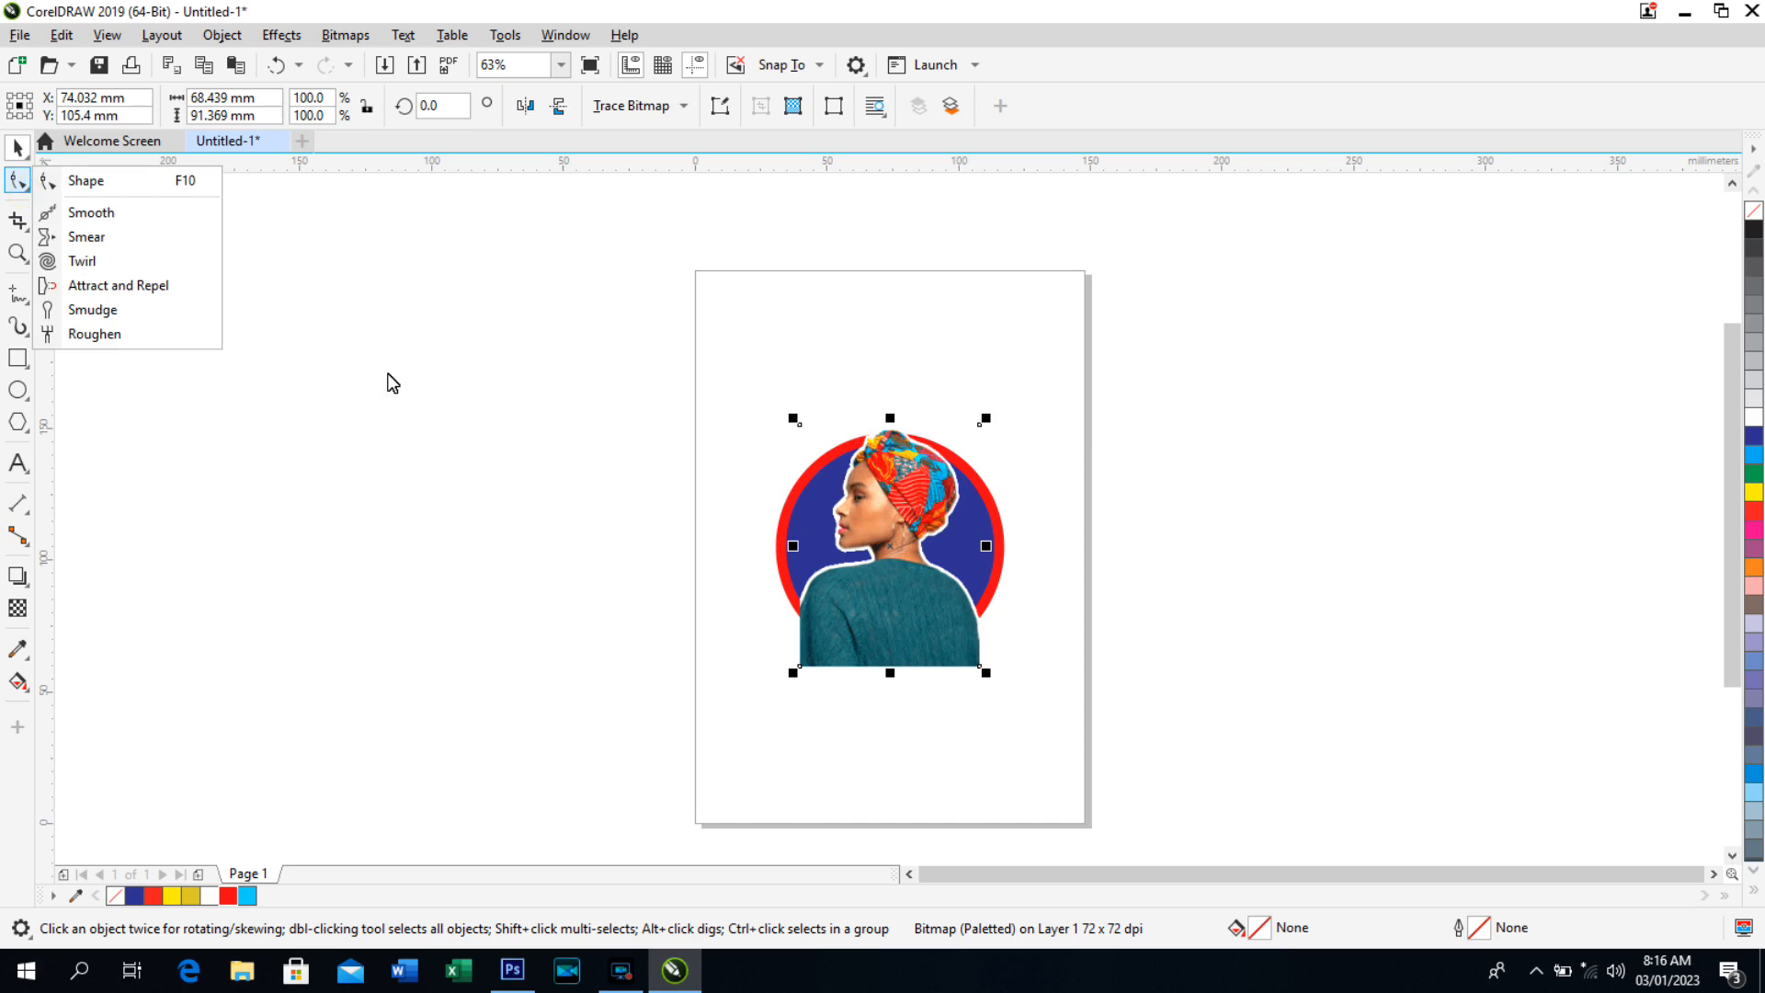
click(100, 178)
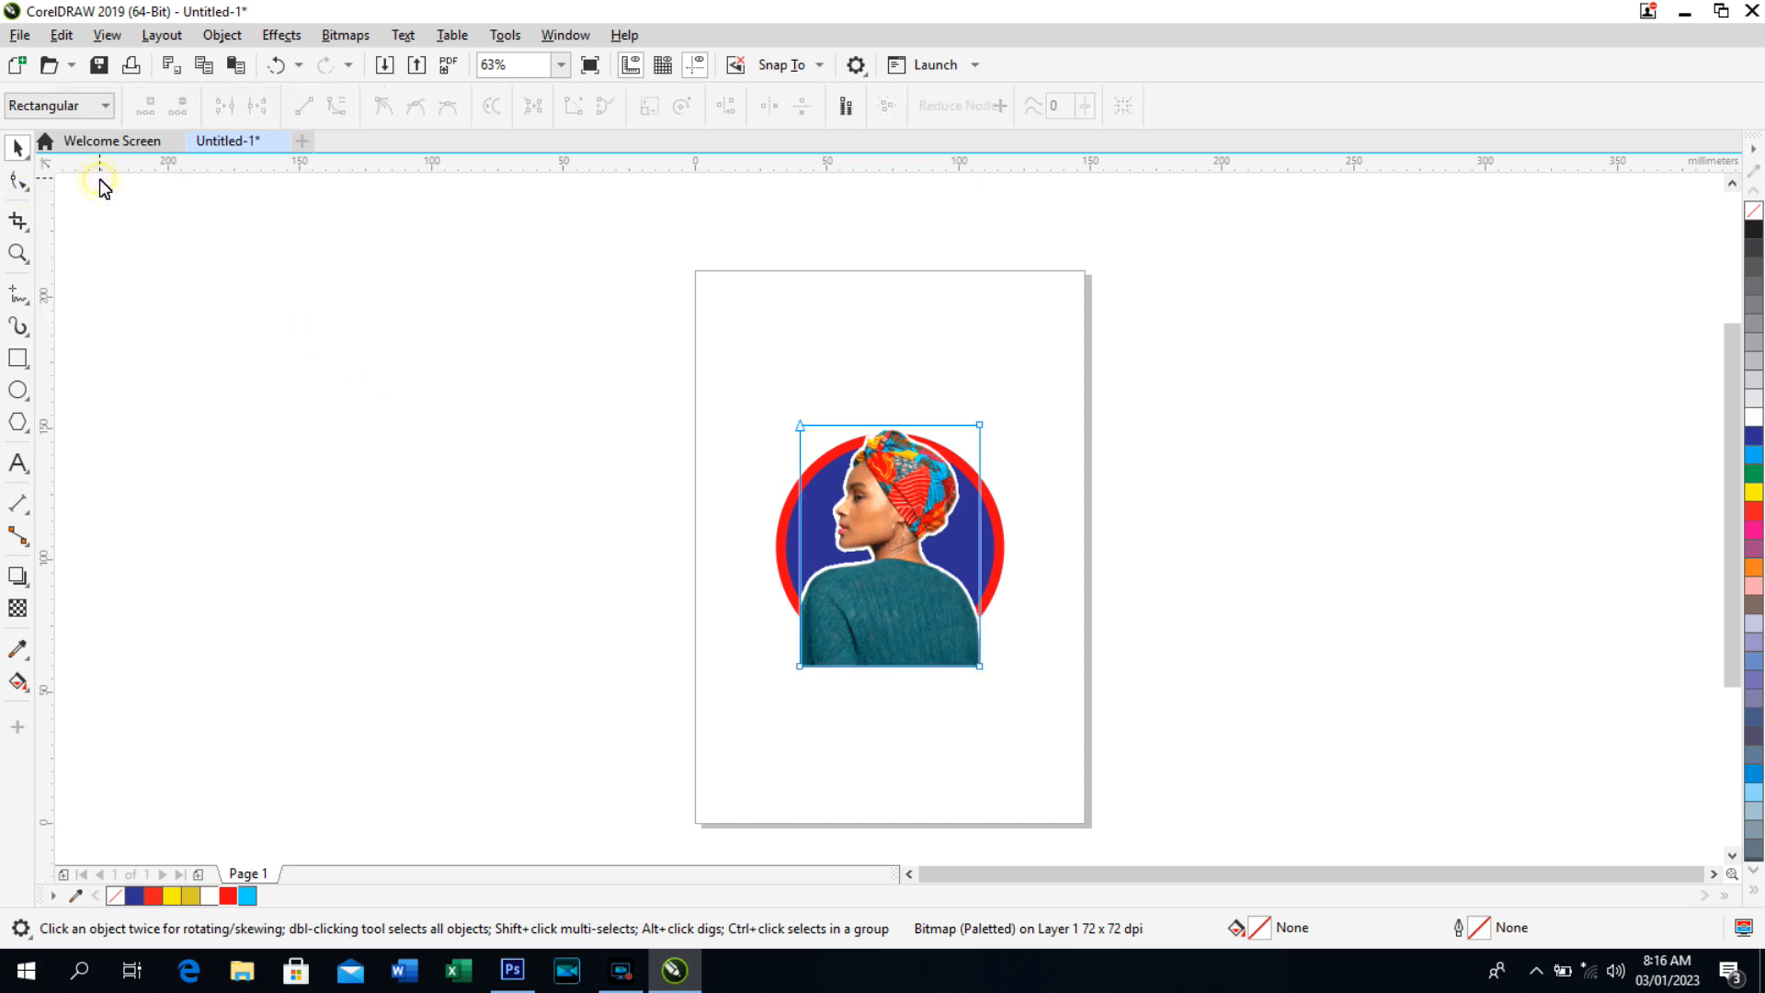
click(980, 666)
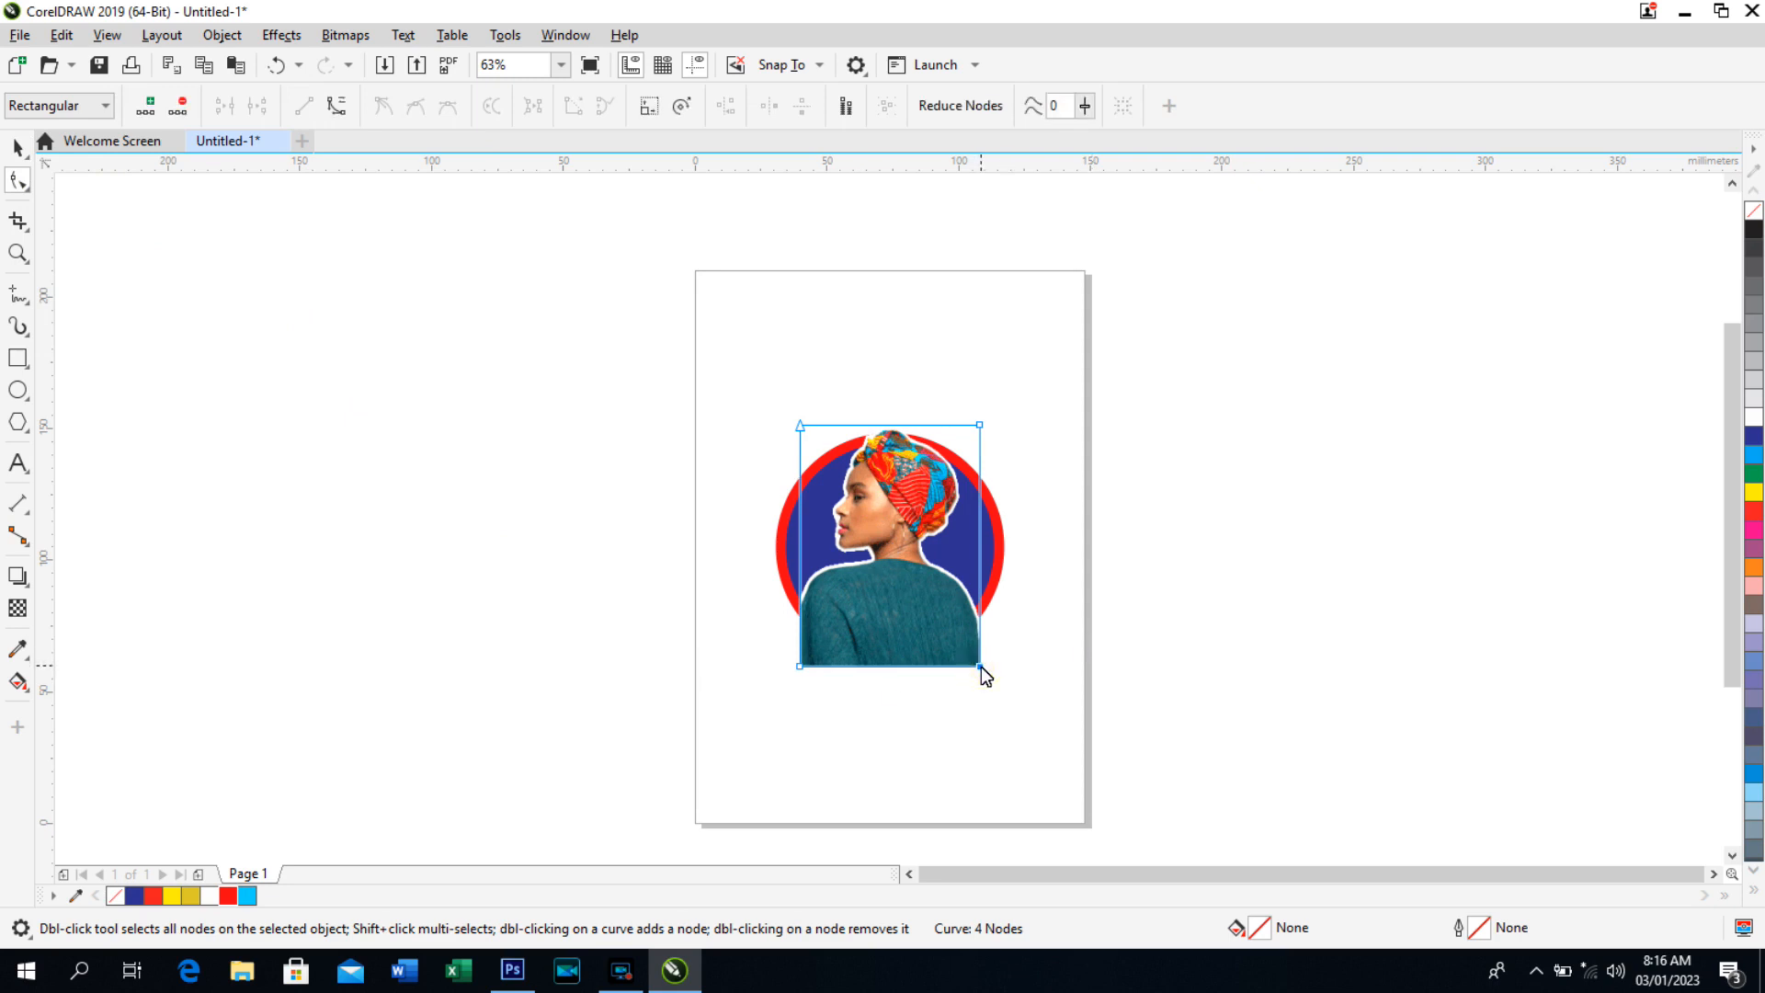
drag(980, 665, 949, 667)
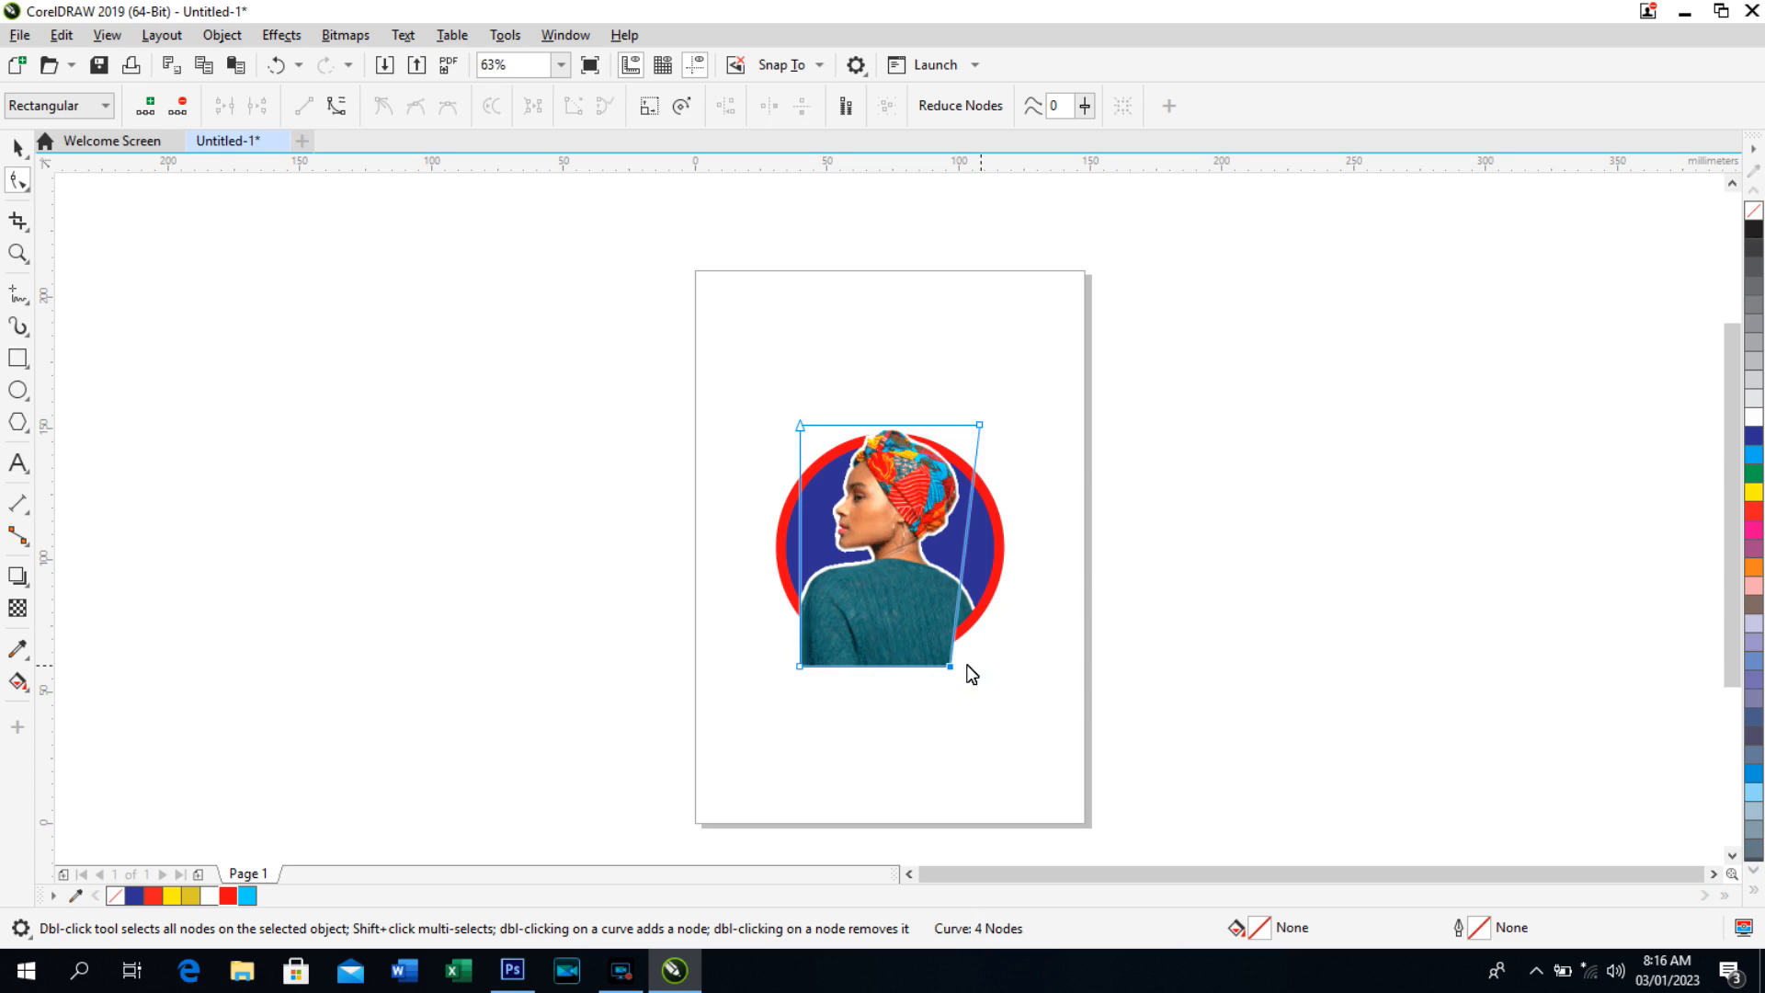
drag(951, 668, 952, 668)
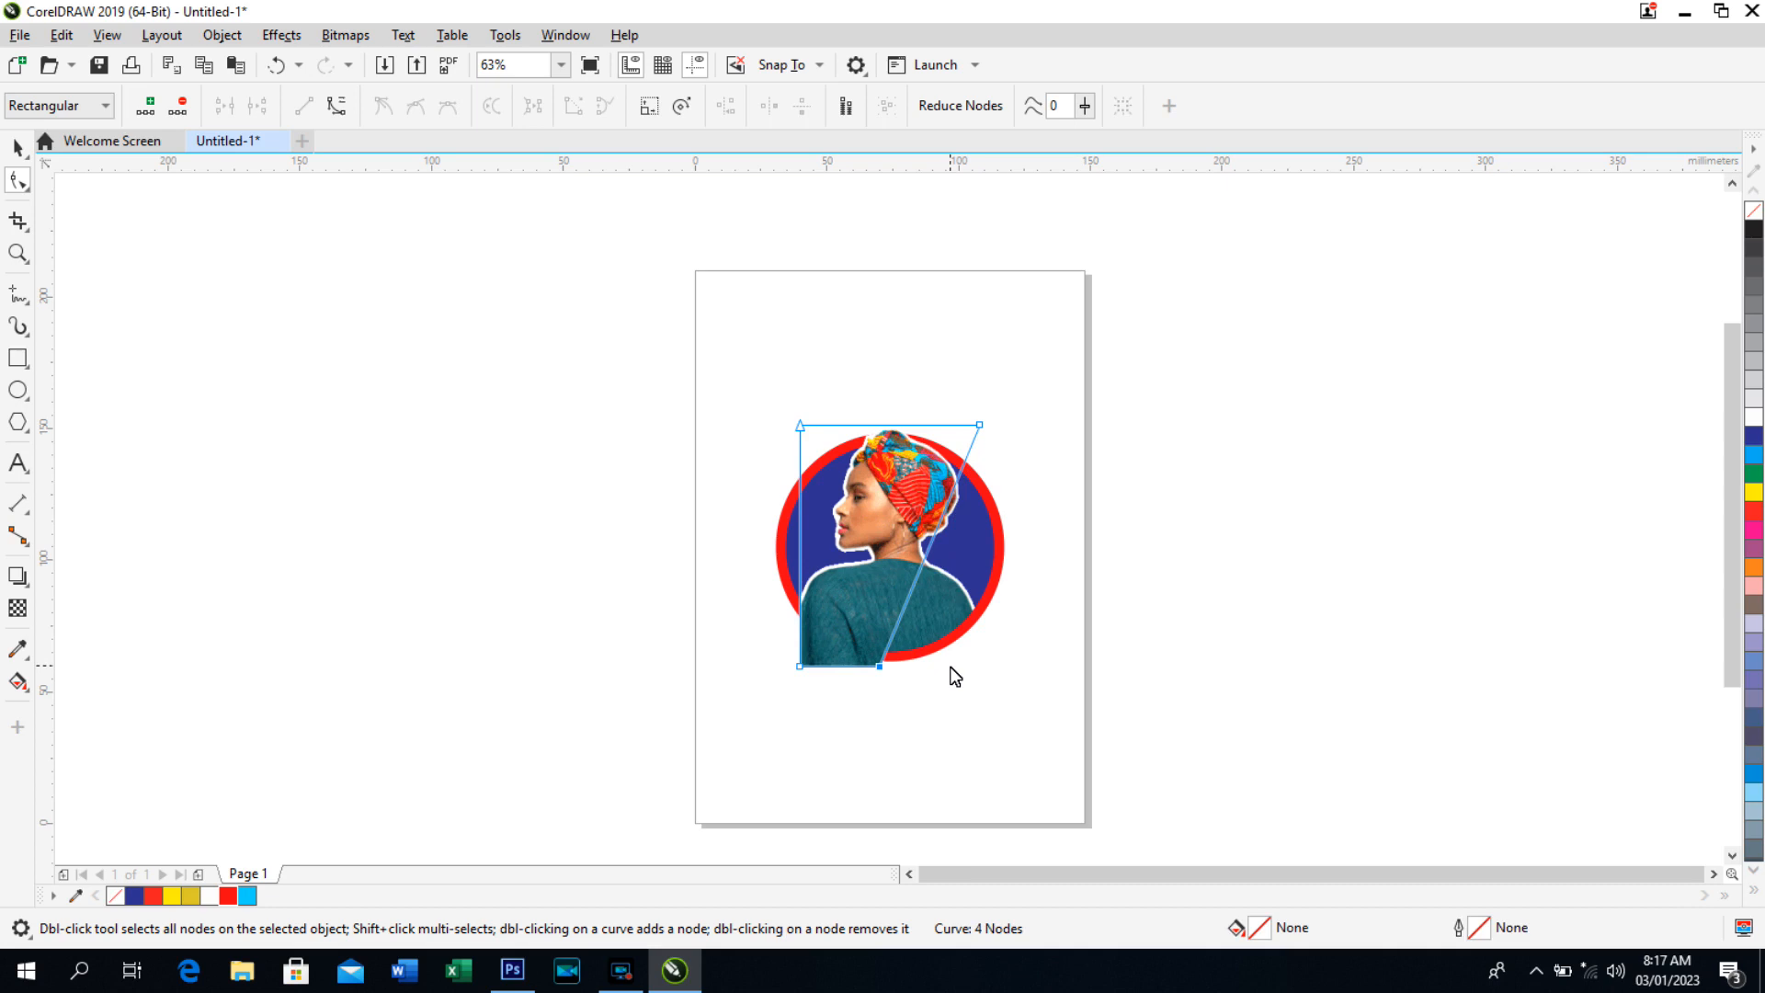
Nudge the overlapping image's selected bottom node horizontally left until it meets the lower-left corner node, cropping the image diagonally across the sweater.
key(Left)
key(Left)
key(Left)
key(Left)
key(Left)
key(Left)
key(Left)
key(Left)
key(Left)
key(Left)
key(Left)
key(Left)
key(Left)
key(Left)
key(Left)
key(Left)
key(Left)
key(Left)
key(Left)
key(Left)
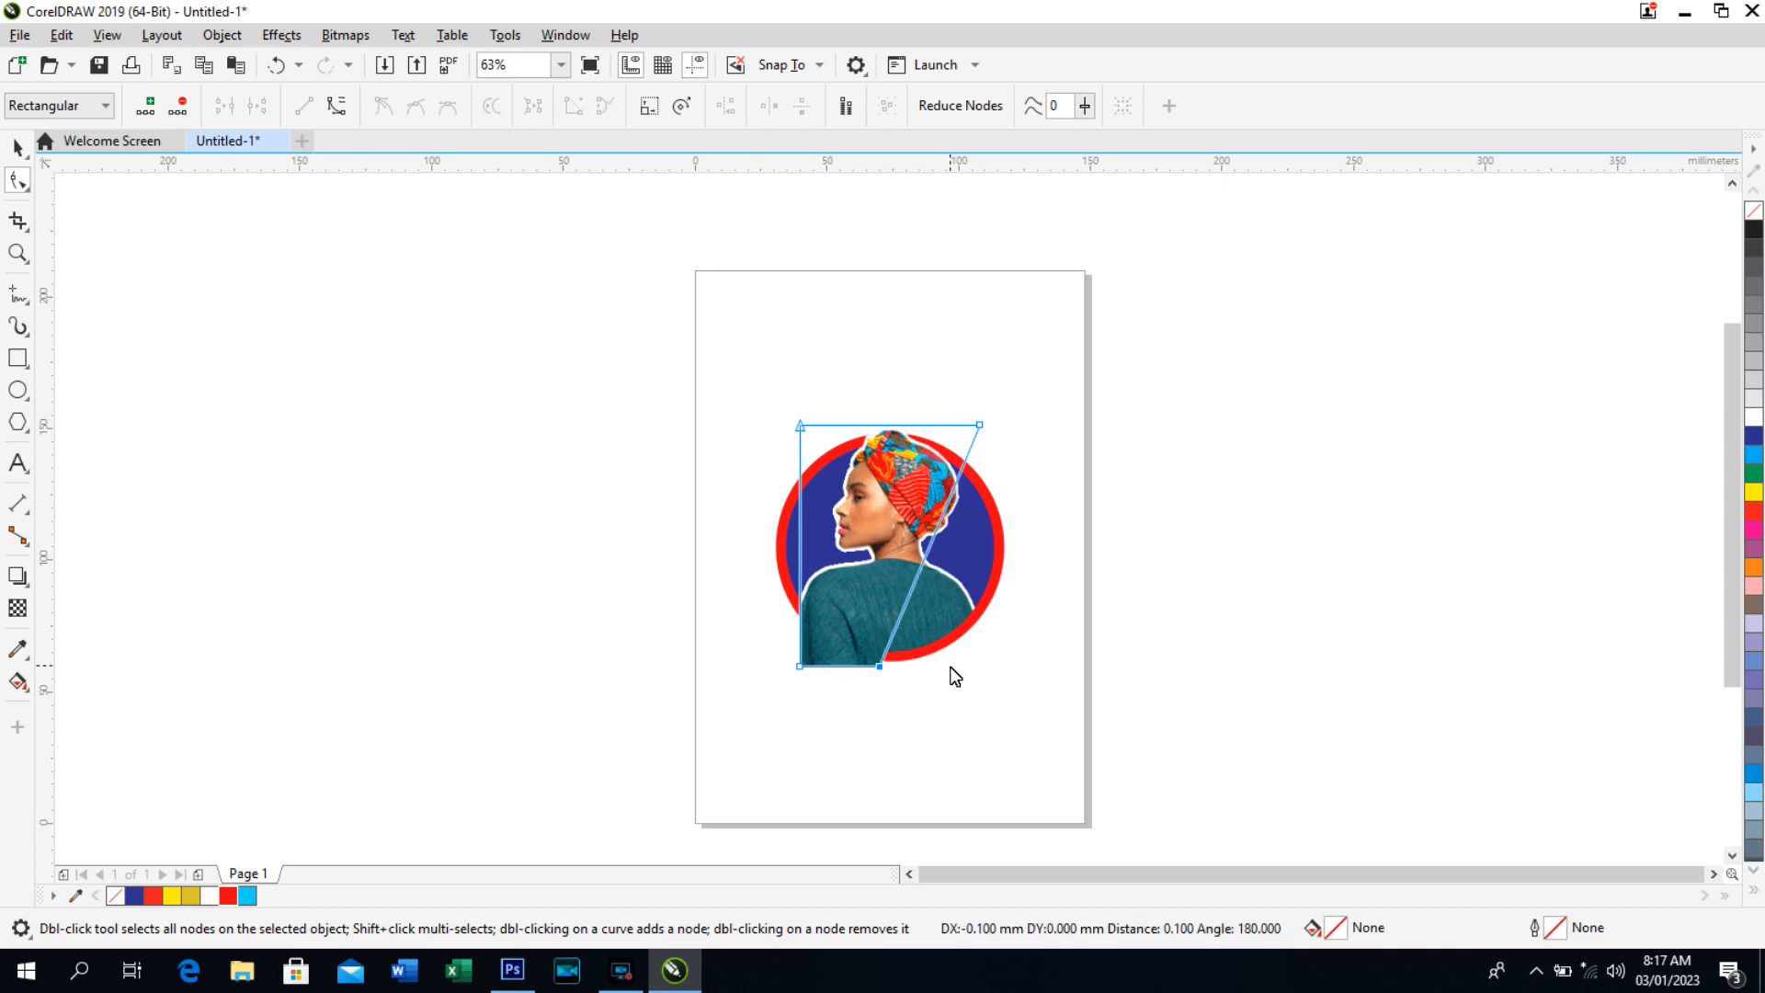
key(Left)
key(Left)
key(Left)
key(Left)
key(Left)
key(Left)
key(Left)
key(Left)
key(Left)
key(Left)
key(Left)
key(Left)
key(Left)
key(Left)
key(Left)
key(Left)
key(Left)
key(Left)
key(Left)
key(Left)
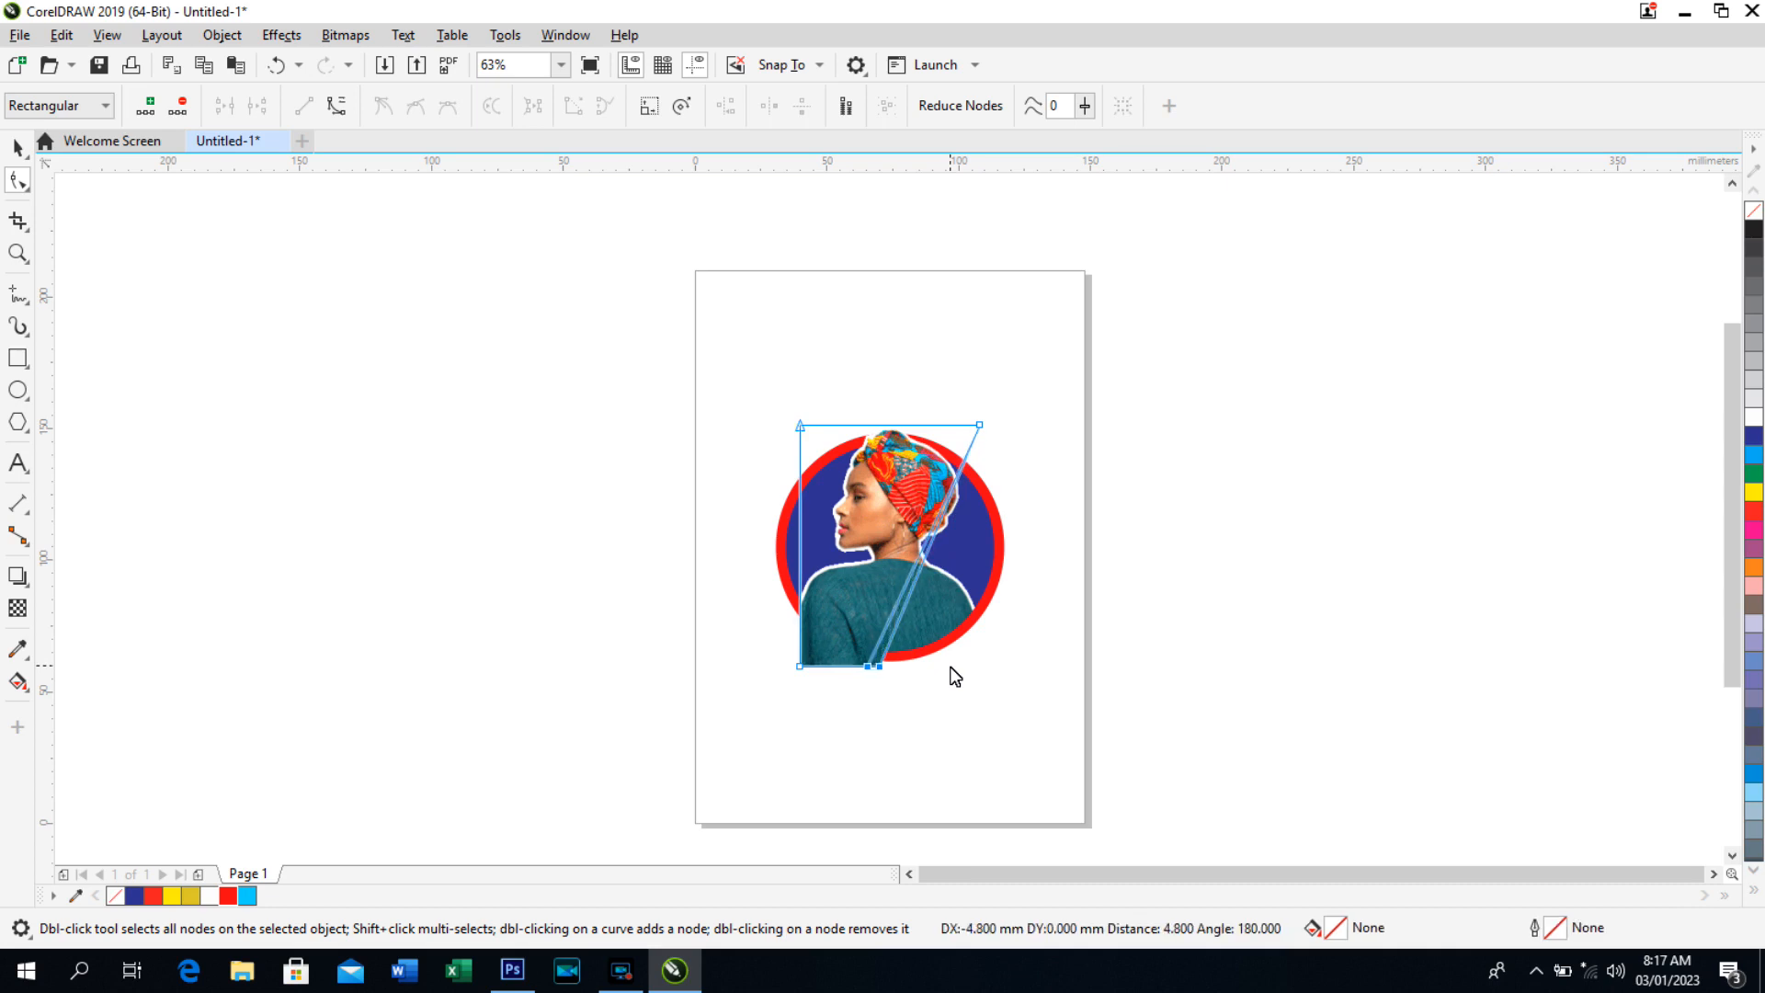
key(Left)
key(Left)
key(Left)
key(Left)
key(Left)
key(Left)
key(Left)
key(Left)
key(Left)
key(Left)
key(Left)
key(Left)
key(Left)
key(Left)
key(Left)
key(Left)
key(Left)
key(Left)
key(Left)
key(Left)
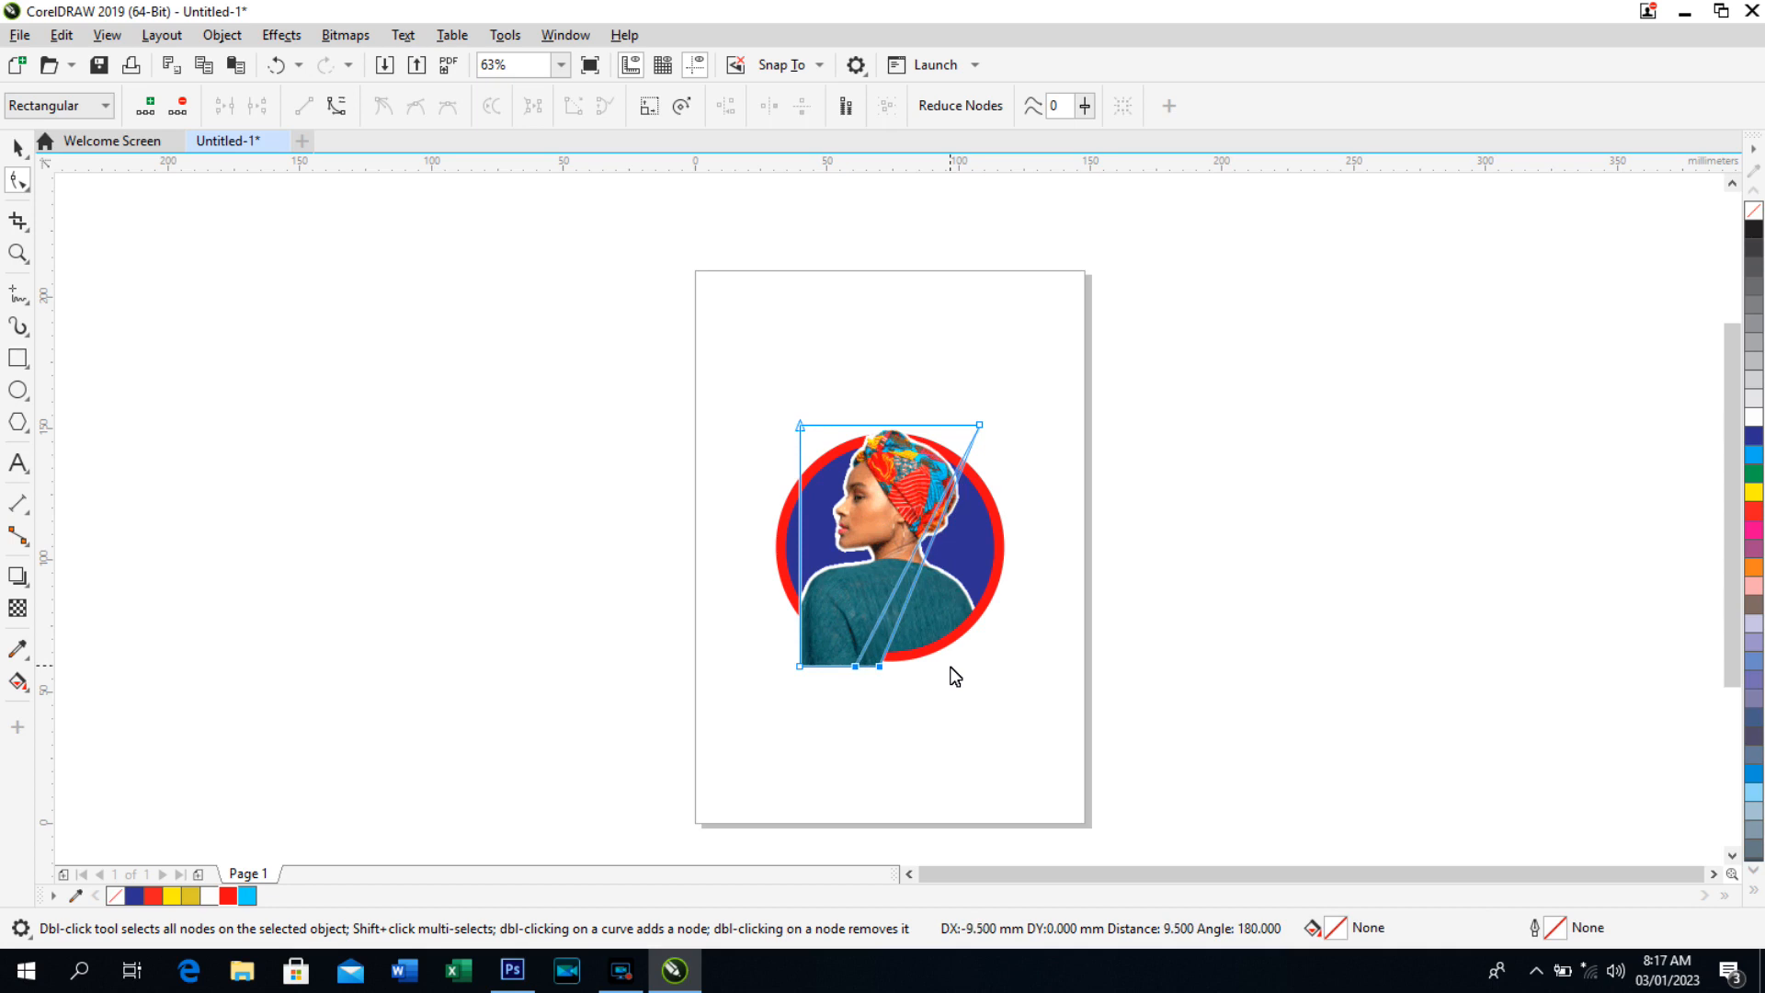
key(Left)
key(Left)
key(Left)
key(Left)
key(Left)
key(Left)
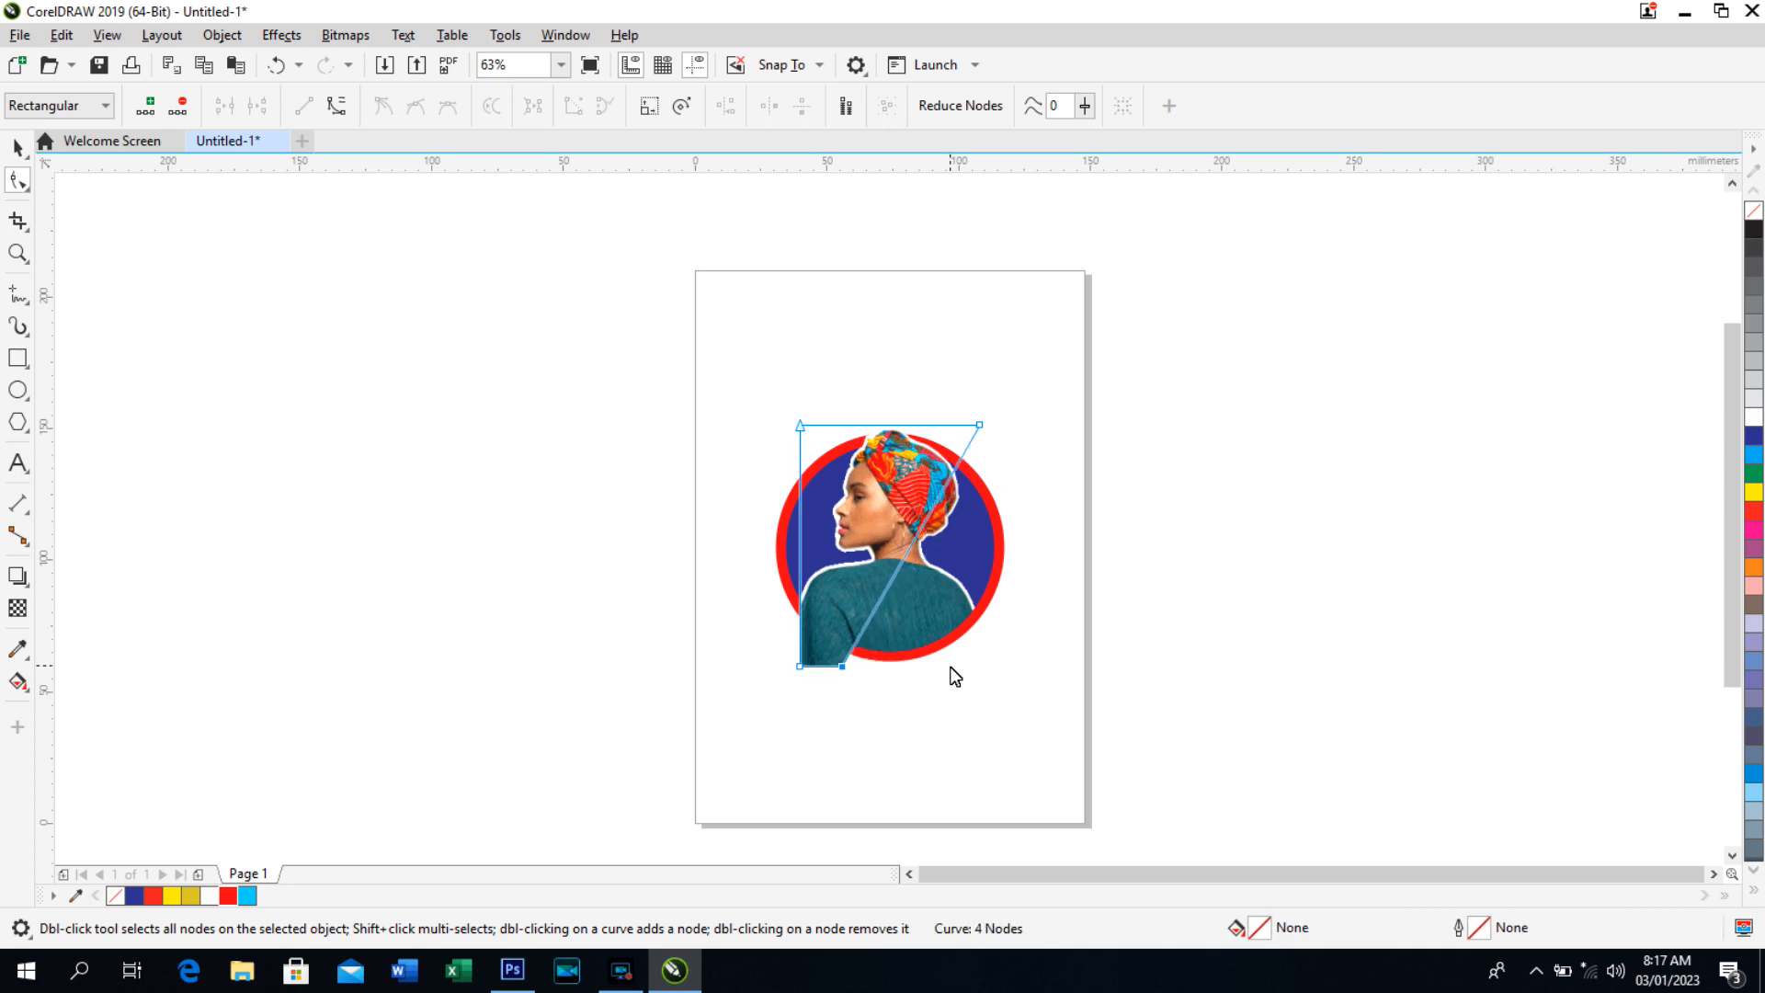
key(Left)
key(Left)
key(Left)
key(Left)
key(Left)
key(Left)
key(Left)
key(Left)
key(Left)
key(Left)
key(Left)
key(Left)
key(Left)
key(Left)
key(Left)
key(Left)
key(Left)
key(Left)
key(Left)
key(Left)
key(Left)
key(Left)
key(Left)
key(Left)
key(Left)
key(Left)
key(Left)
key(Left)
key(Left)
key(Left)
key(Left)
key(Left)
key(Left)
key(Left)
key(Left)
key(Left)
key(Left)
key(Left)
key(Left)
key(Left)
key(Left)
key(Left)
key(Left)
key(Left)
key(Left)
key(Left)
key(Left)
key(Left)
key(Left)
key(Left)
key(Left)
key(Left)
key(Left)
key(Left)
key(Left)
key(Left)
key(Left)
key(Left)
key(Left)
key(Left)
key(Left)
key(Left)
key(Left)
key(Left)
key(Left)
key(Left)
key(Left)
key(Left)
key(Left)
key(Left)
key(Left)
key(Left)
key(Left)
key(Left)
key(Left)
key(Left)
key(Left)
key(Left)
key(Left)
key(Left)
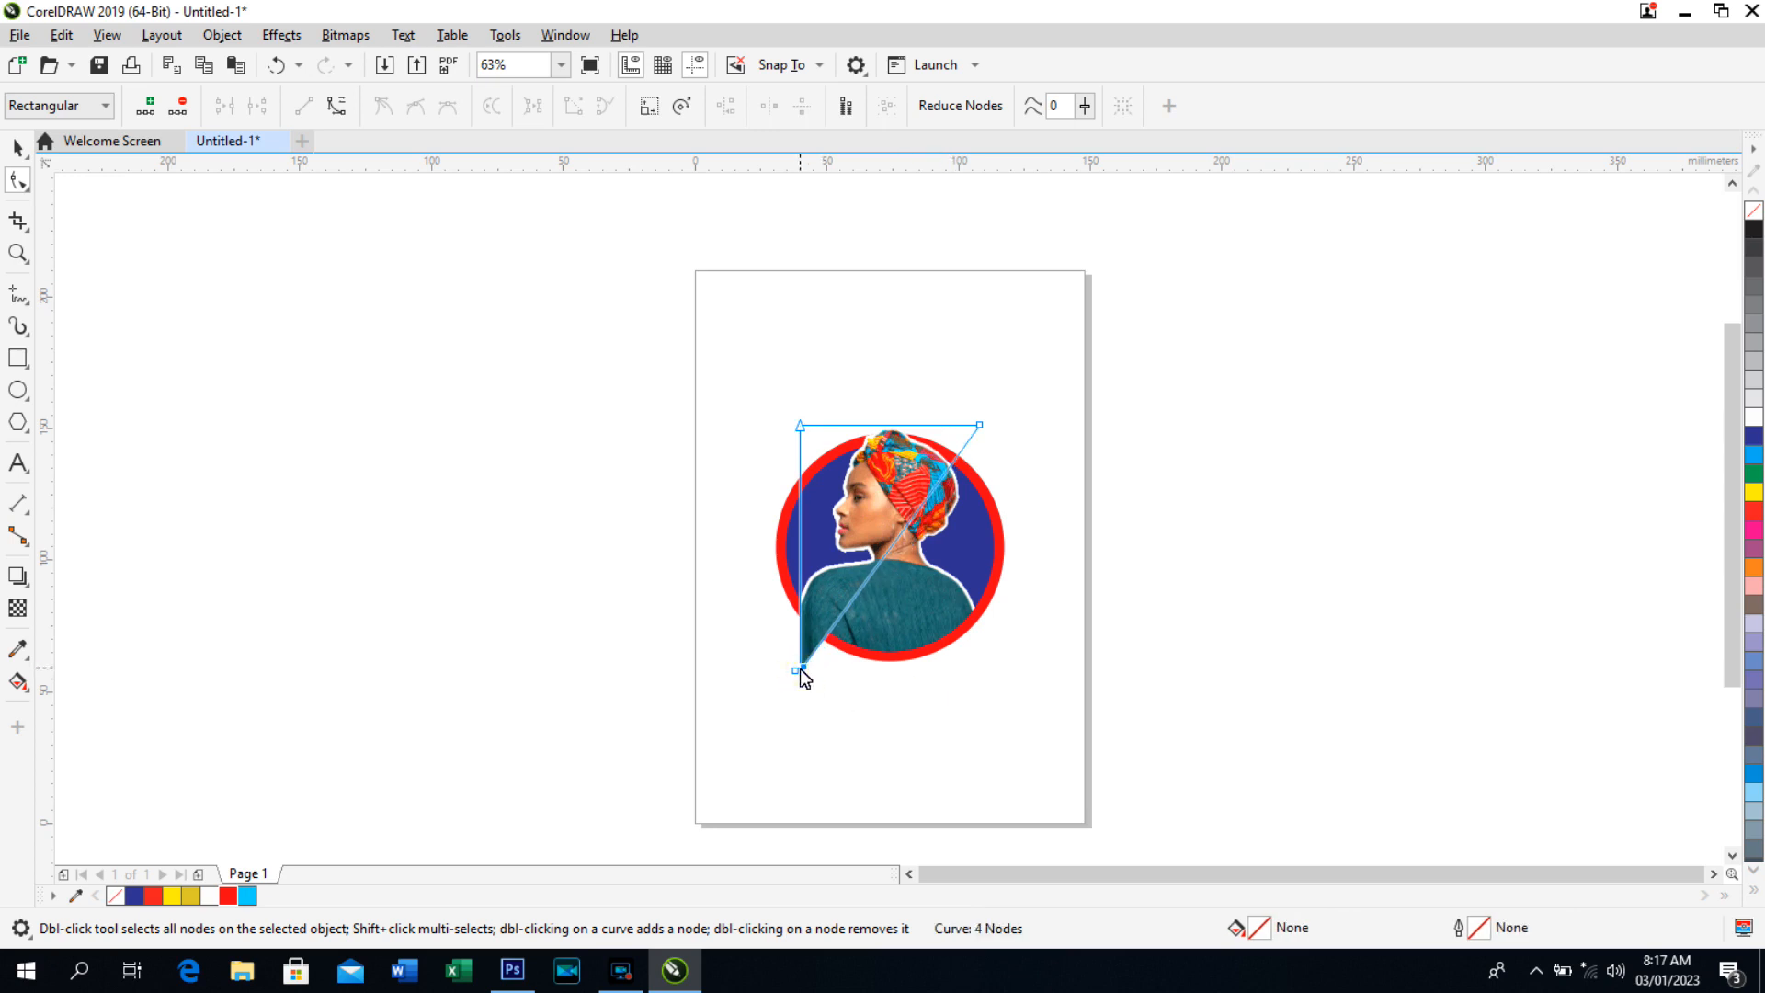
Nudge the overlapping image's selected bottom node horizontally right, away from the lower-left corner, to about 49 mm on the horizontal ruler.
key(Right)
key(Right)
key(Right)
key(Right)
key(Right)
key(Right)
key(Right)
key(Right)
key(Right)
key(Right)
key(Right)
key(Right)
key(Right)
key(Right)
key(Right)
key(Right)
key(Right)
key(Right)
key(Right)
key(Right)
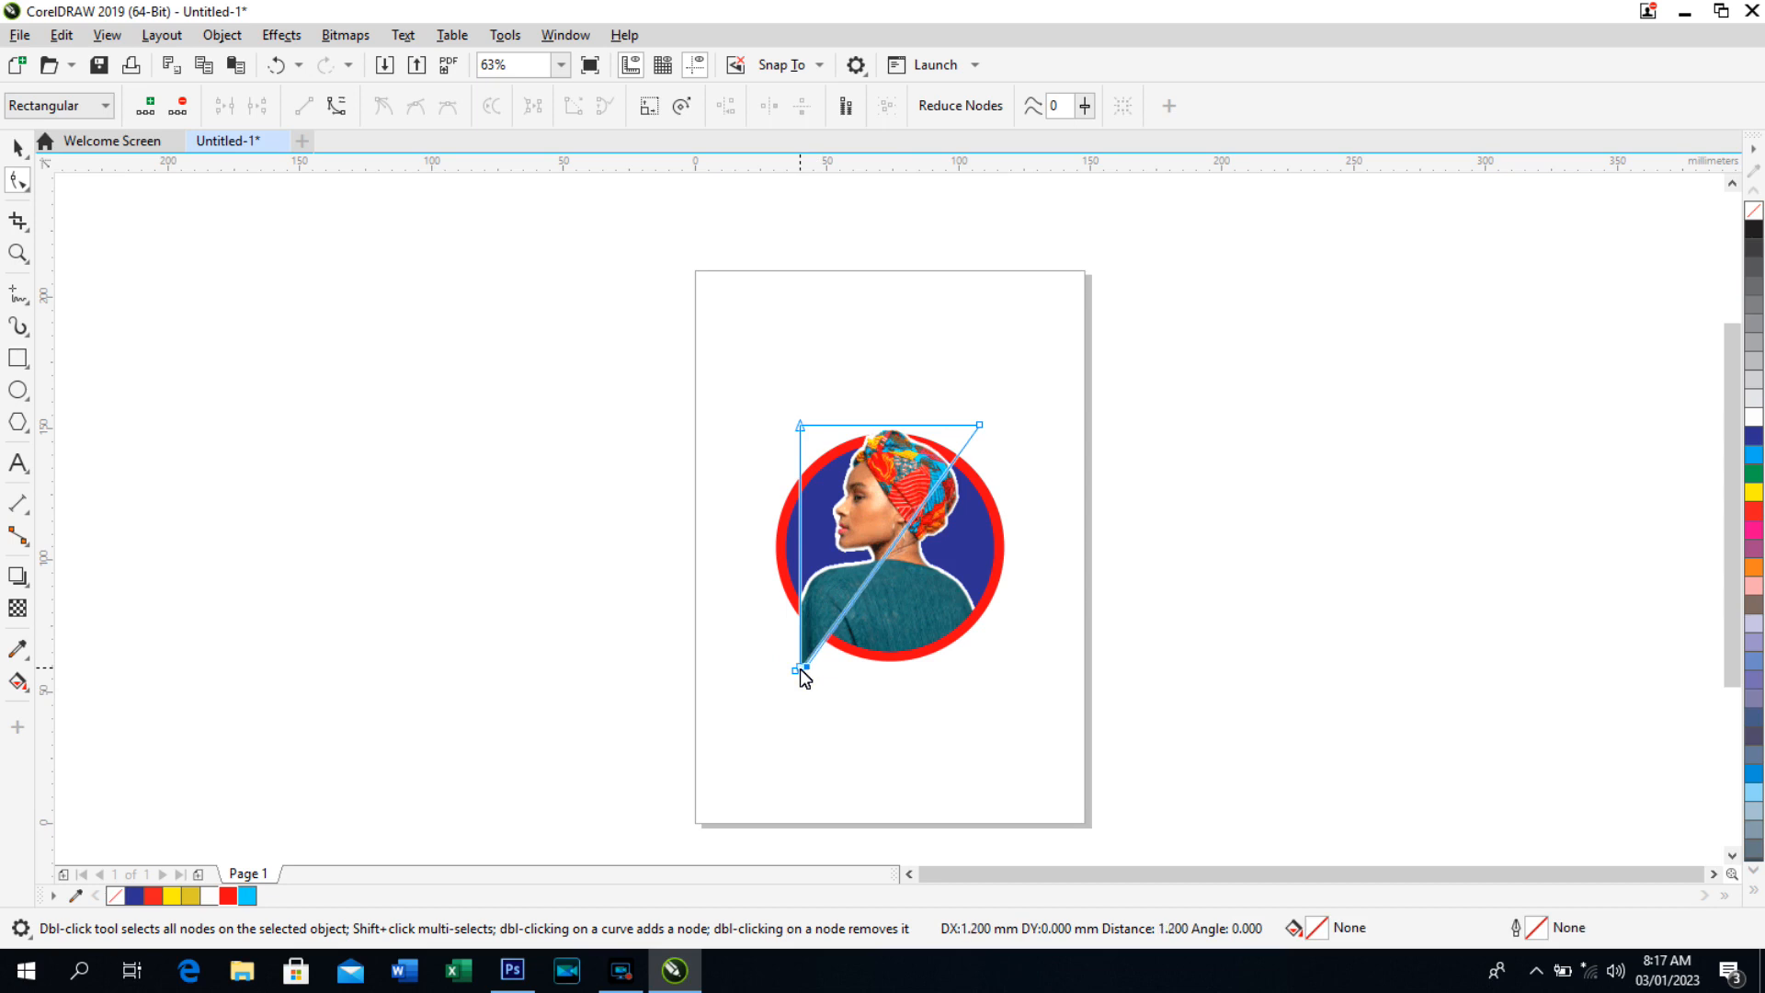
key(Right)
key(Right)
key(Right)
key(Right)
key(Right)
key(Right)
key(Right)
key(Right)
key(Right)
key(Right)
key(Right)
key(Right)
key(Right)
key(Right)
key(Right)
key(Right)
key(Right)
key(Right)
key(Right)
key(Right)
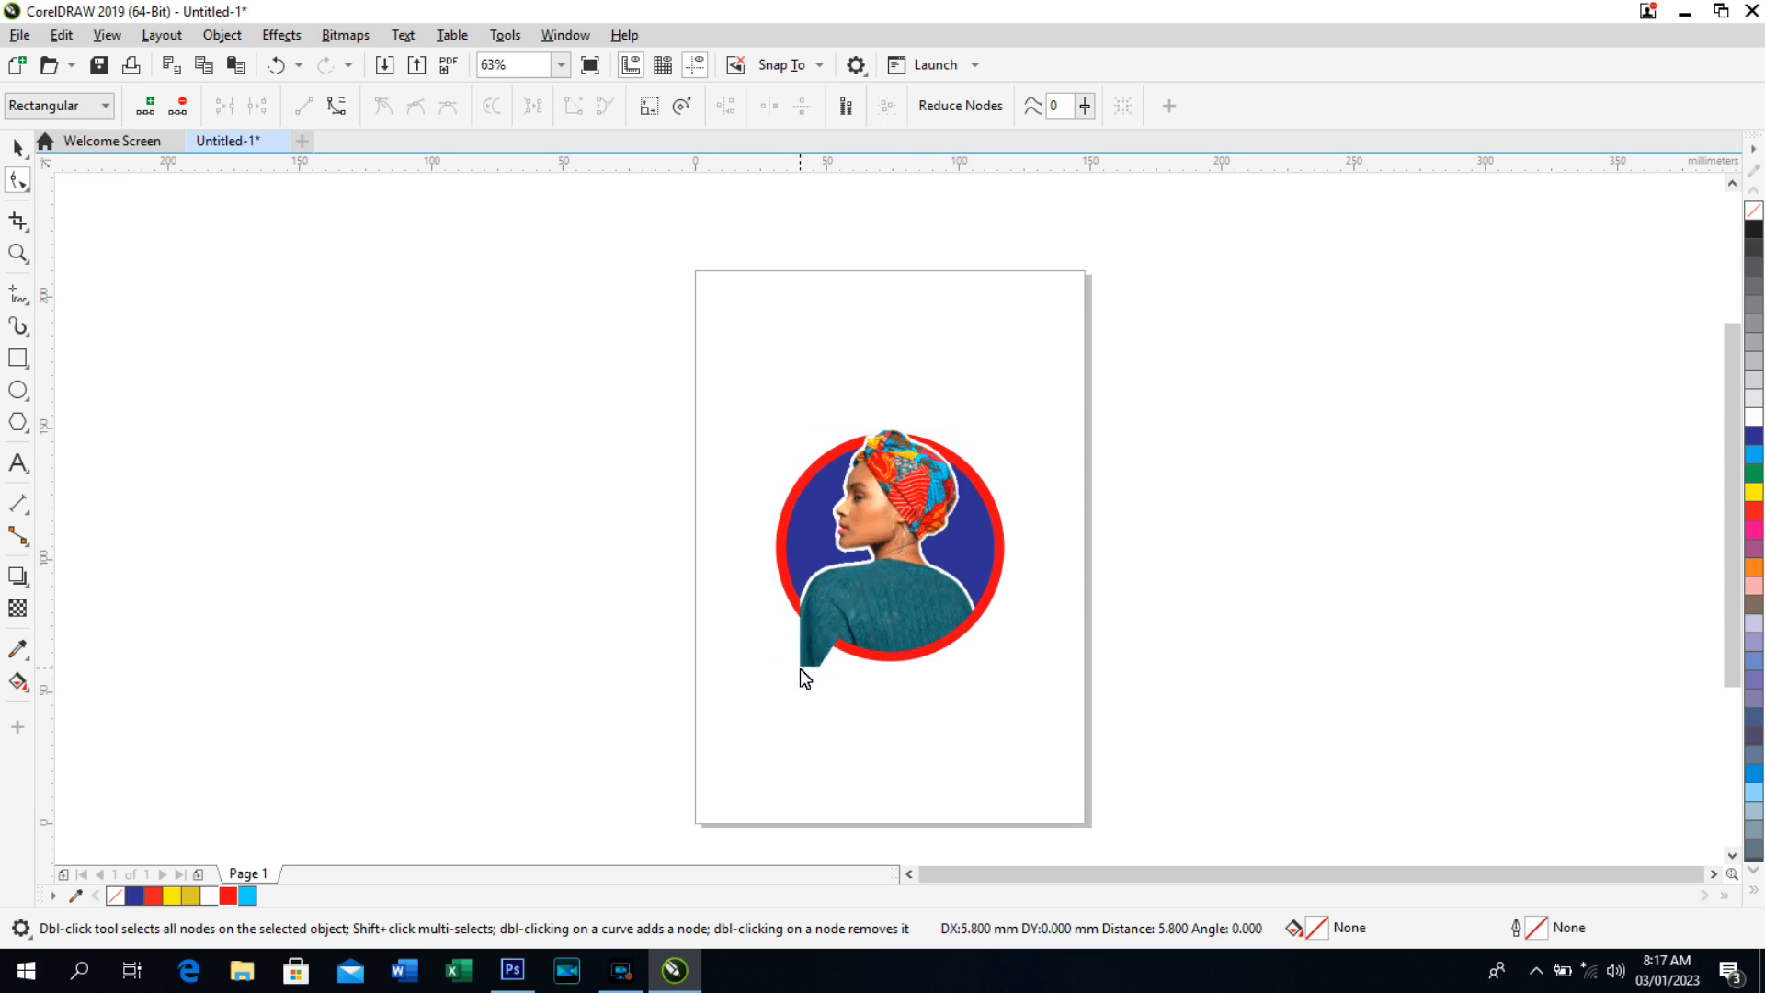
key(Right)
key(Right)
key(Right)
key(Right)
key(Right)
key(Right)
key(Right)
key(Right)
key(Right)
key(Right)
key(Right)
key(Right)
key(Right)
key(Right)
key(Right)
key(Right)
key(Right)
key(Right)
key(Right)
key(Right)
key(Right)
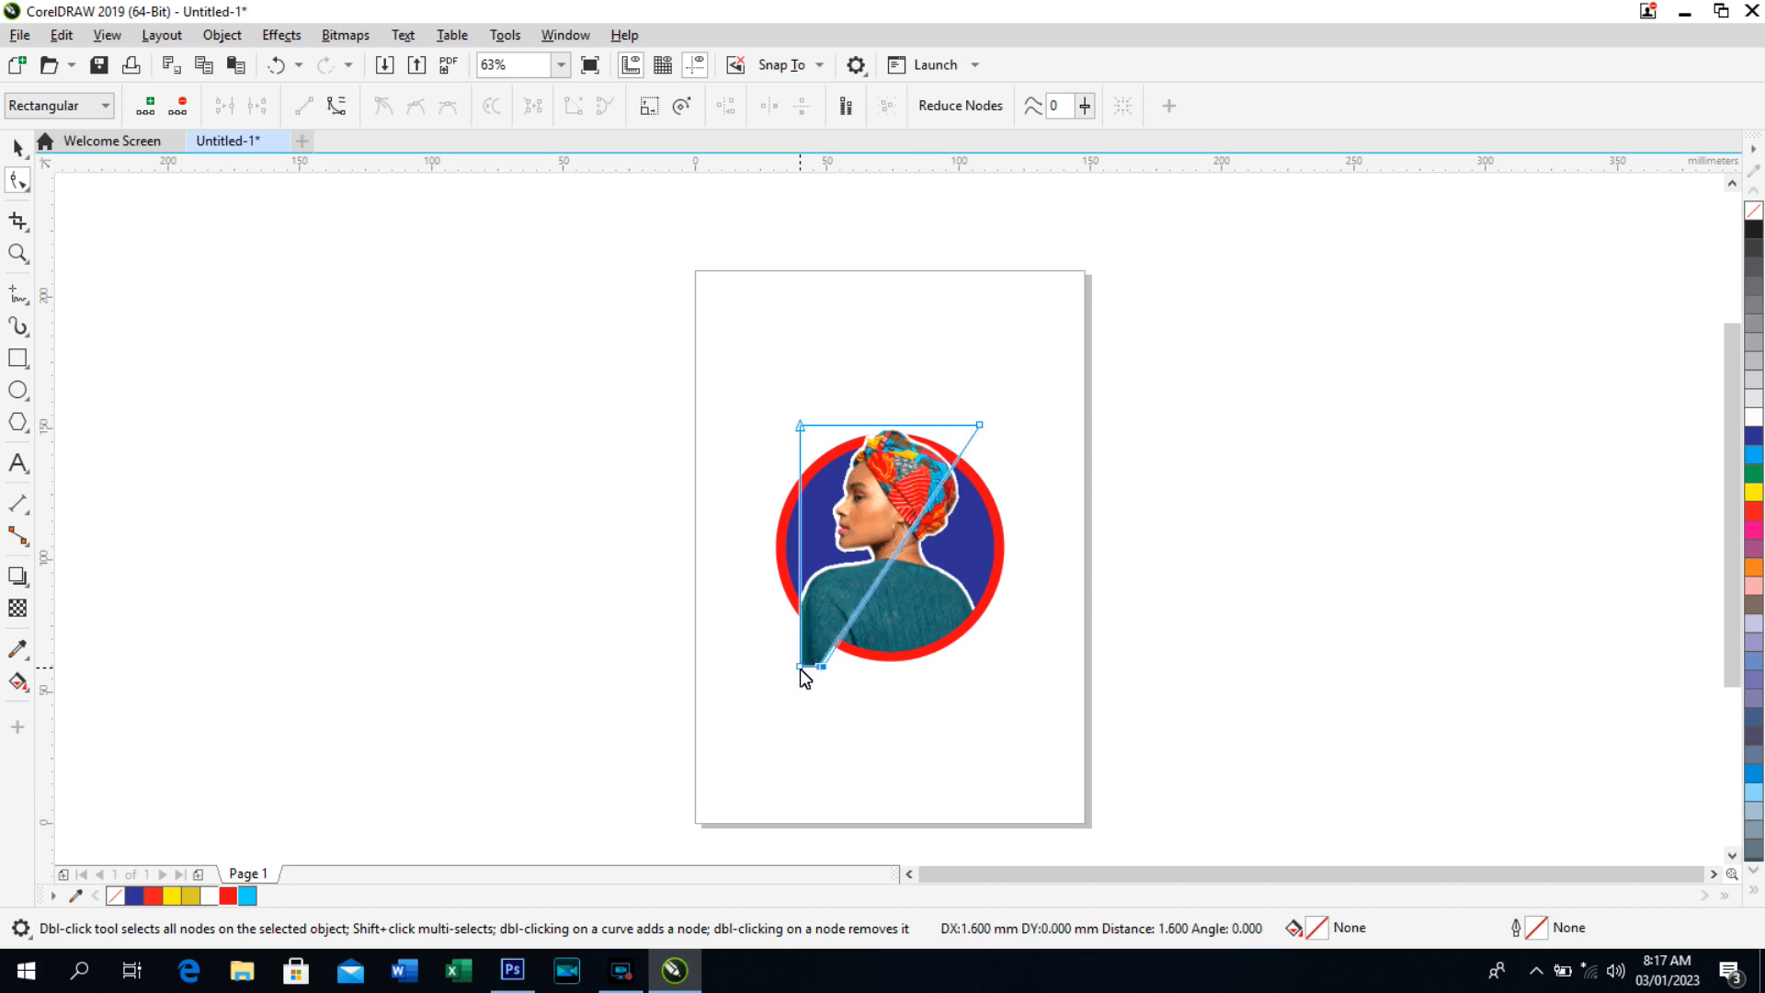
Nudge the overlapping image's selected bottom node horizontally left past the lower-left corner node to about 21 mm on the horizontal ruler, cropping the sweater outside the circle.
key(Left)
key(Left)
key(Left)
key(Left)
key(Left)
key(Left)
key(Left)
key(Left)
key(Left)
key(Left)
key(Left)
key(Left)
key(Left)
key(Left)
key(Left)
key(Left)
key(Left)
key(Left)
key(Left)
key(Left)
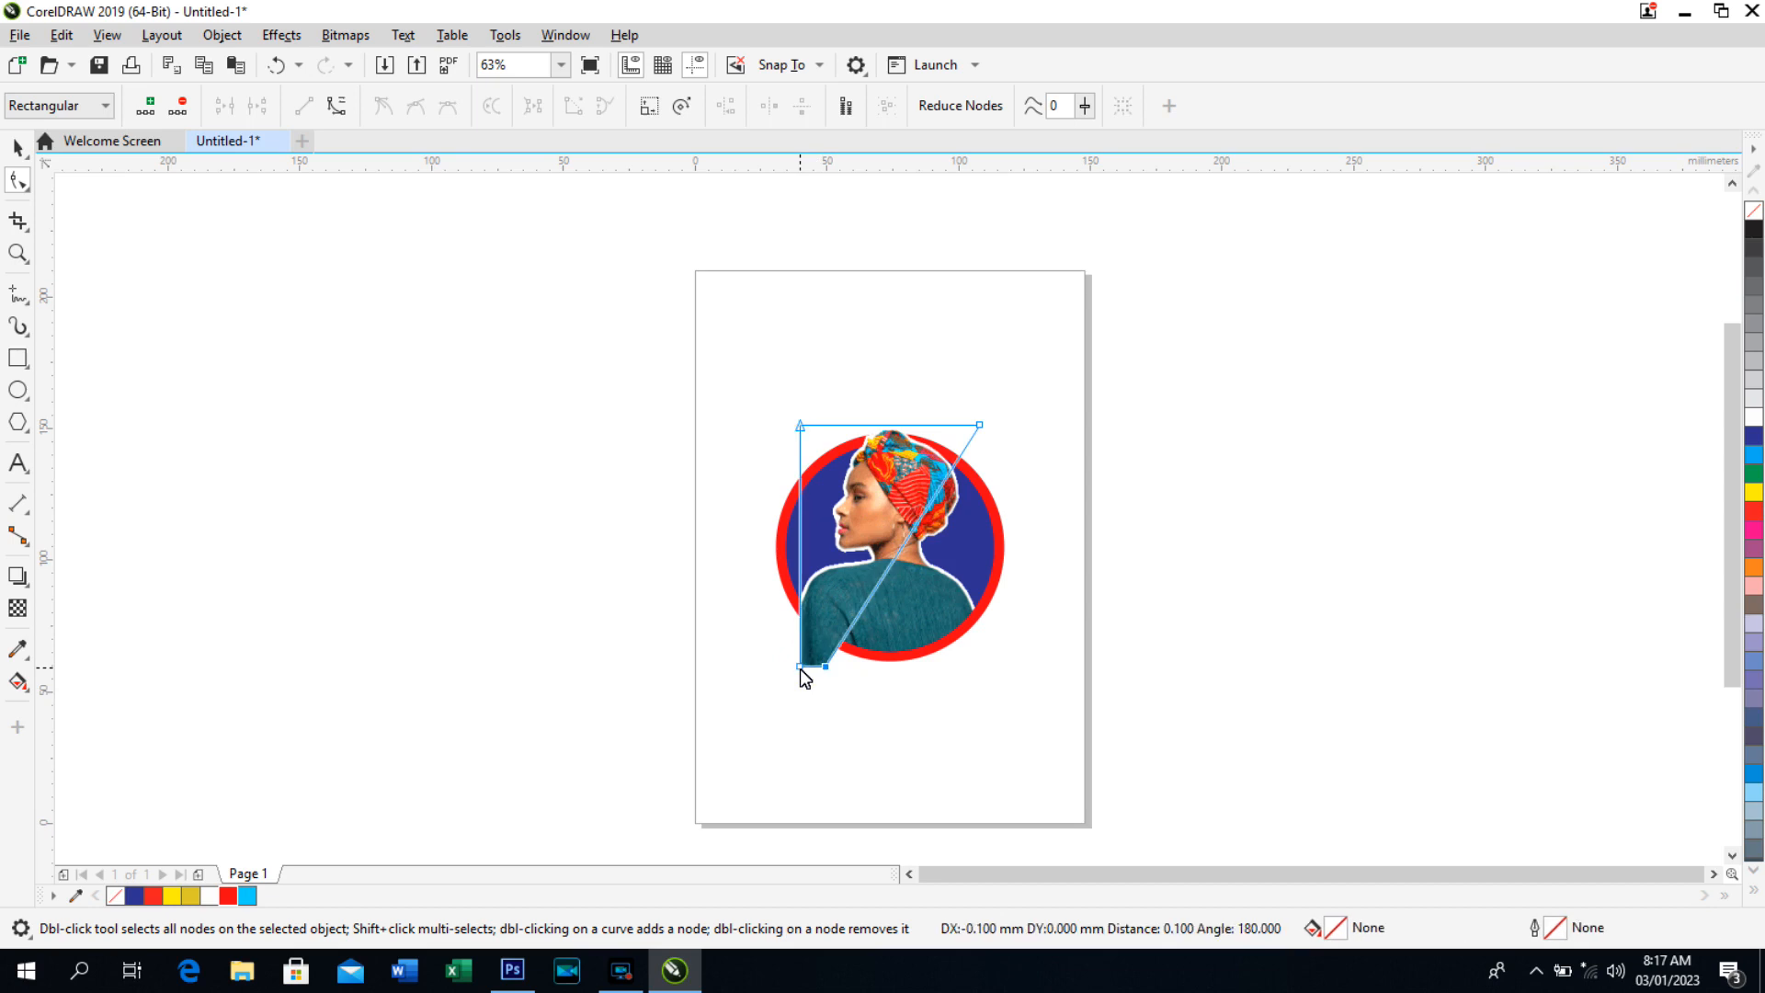
key(Left)
key(Left)
key(Left)
key(Left)
key(Left)
key(Left)
key(Left)
key(Left)
key(Left)
key(Left)
key(Left)
key(Left)
key(Left)
key(Left)
key(Left)
key(Left)
key(Left)
key(Left)
key(Left)
key(Left)
key(Left)
key(Left)
key(Left)
key(Left)
key(Left)
key(Left)
key(Left)
key(Left)
key(Left)
key(Left)
key(Left)
key(Left)
key(Left)
key(Left)
key(Left)
key(Left)
key(Left)
key(Left)
key(Left)
key(Left)
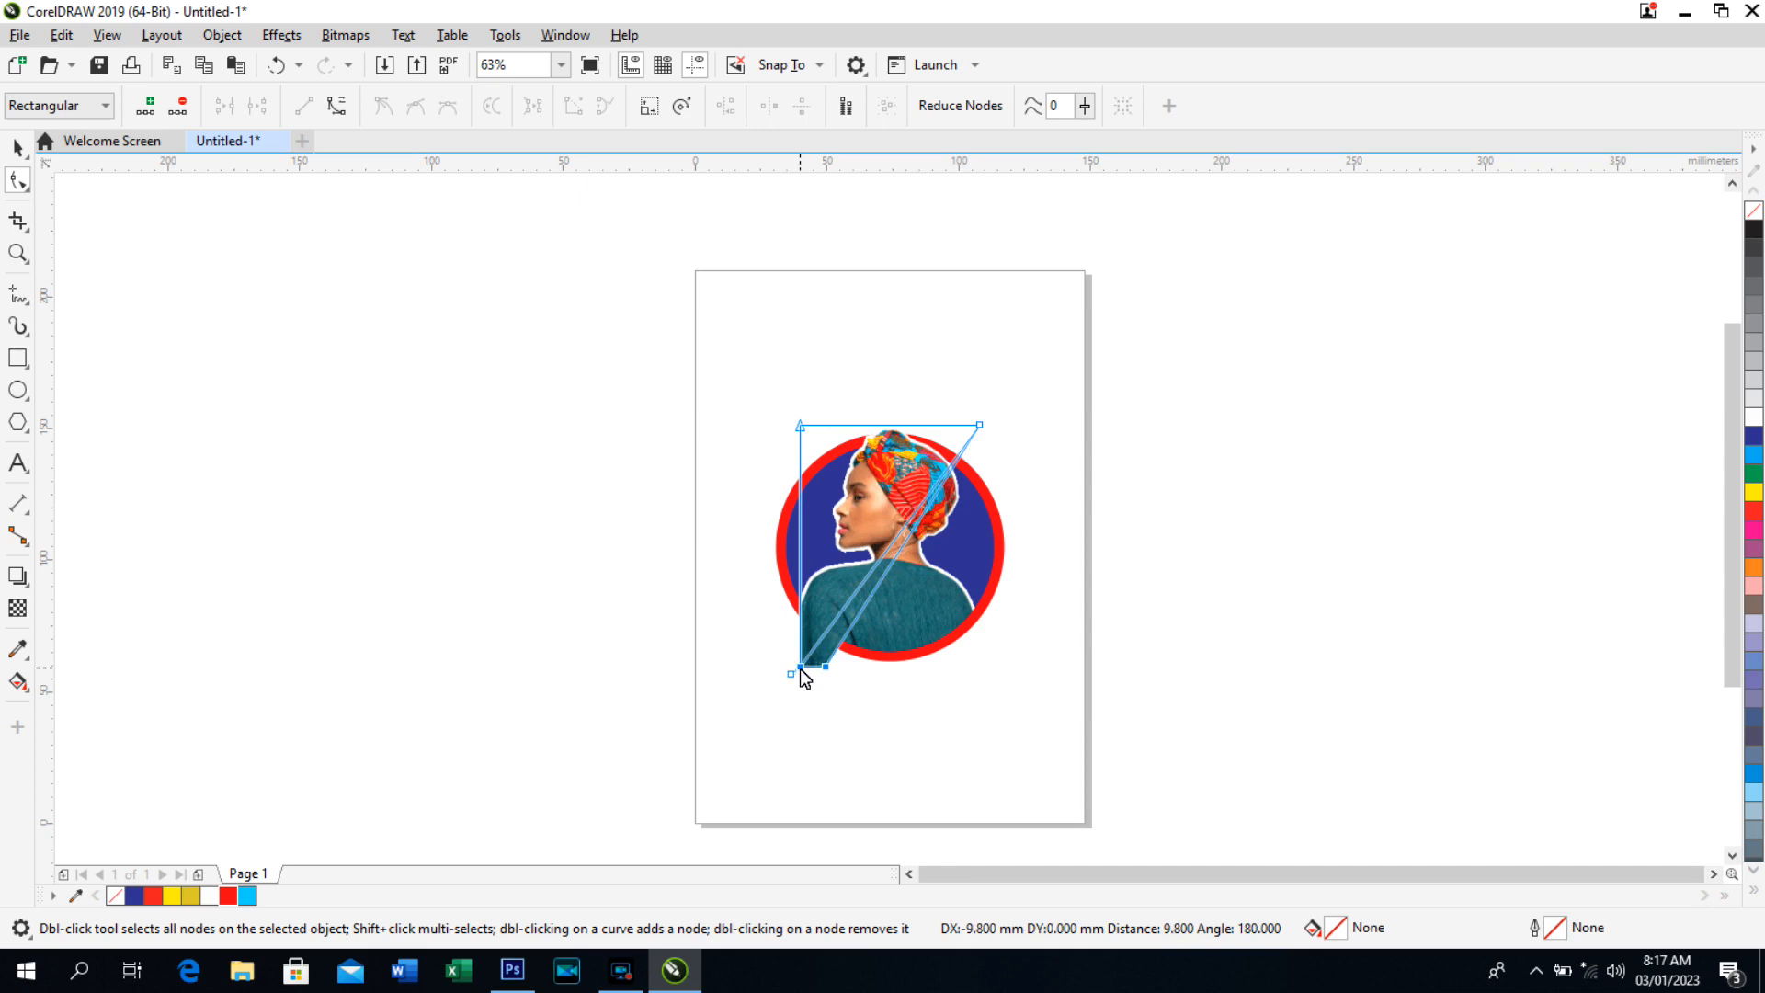
key(Left)
key(Left)
key(Left)
key(Left)
key(Left)
key(Left)
key(Left)
key(Left)
key(Left)
key(Left)
key(Left)
key(Left)
key(Left)
key(Left)
key(Left)
key(Left)
key(Left)
key(Left)
key(Left)
key(Left)
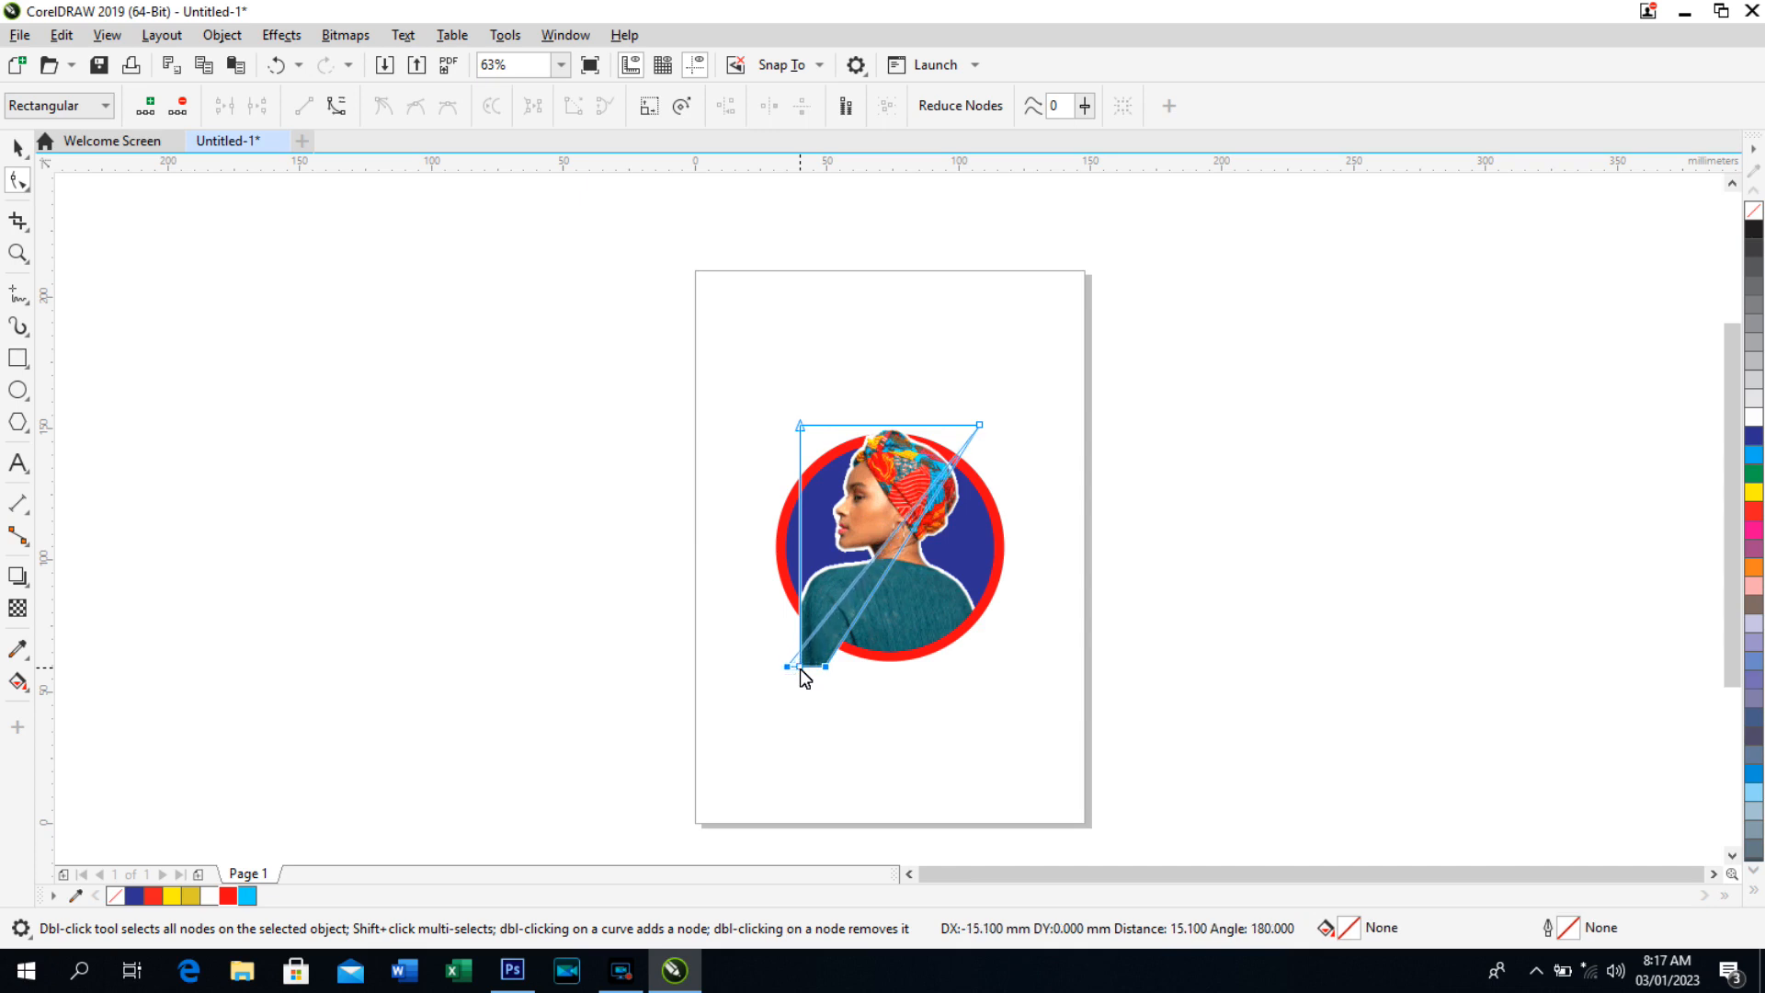
key(Left)
key(Left)
key(Left)
key(Left)
key(Left)
key(Left)
key(Left)
key(Left)
key(Left)
key(Left)
key(Left)
key(Left)
key(Left)
key(Left)
key(Left)
key(Left)
key(Left)
key(Left)
key(Left)
key(Left)
key(Left)
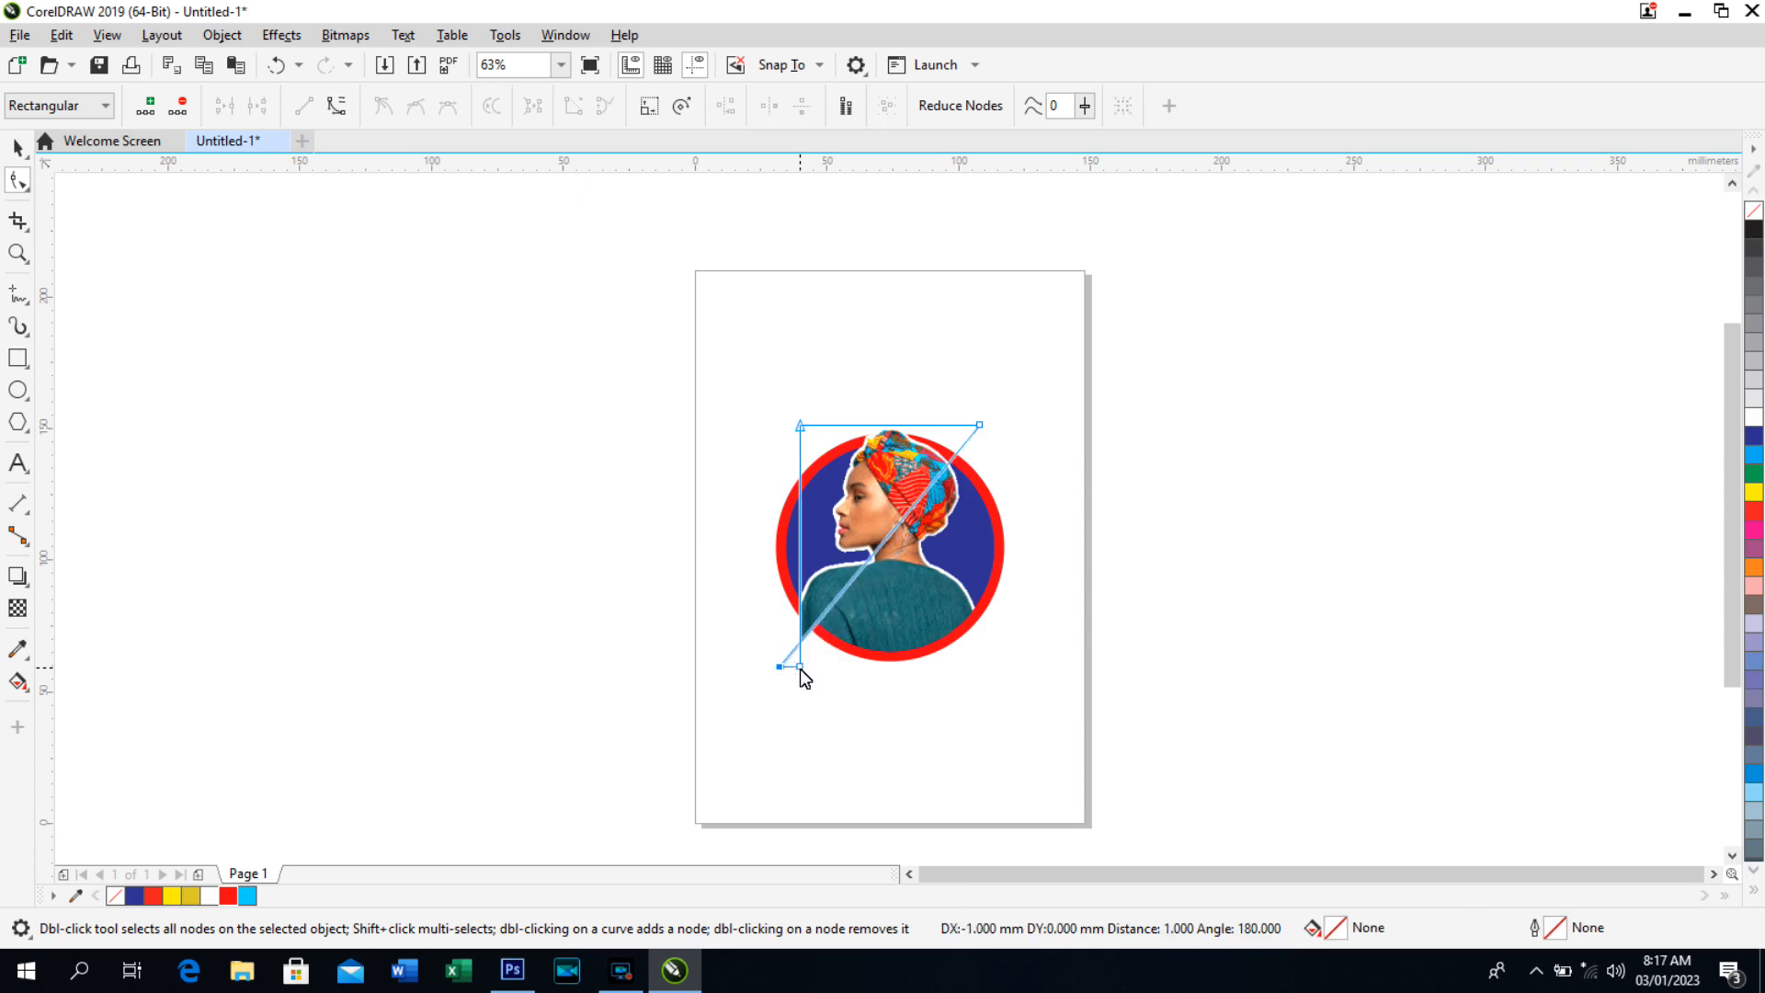
key(Left)
key(Left)
key(Left)
key(Left)
key(Left)
key(Left)
key(Left)
key(Left)
key(Left)
key(Left)
key(Left)
key(Left)
key(Left)
key(Left)
key(Left)
key(Left)
key(Left)
key(Left)
key(Left)
key(Left)
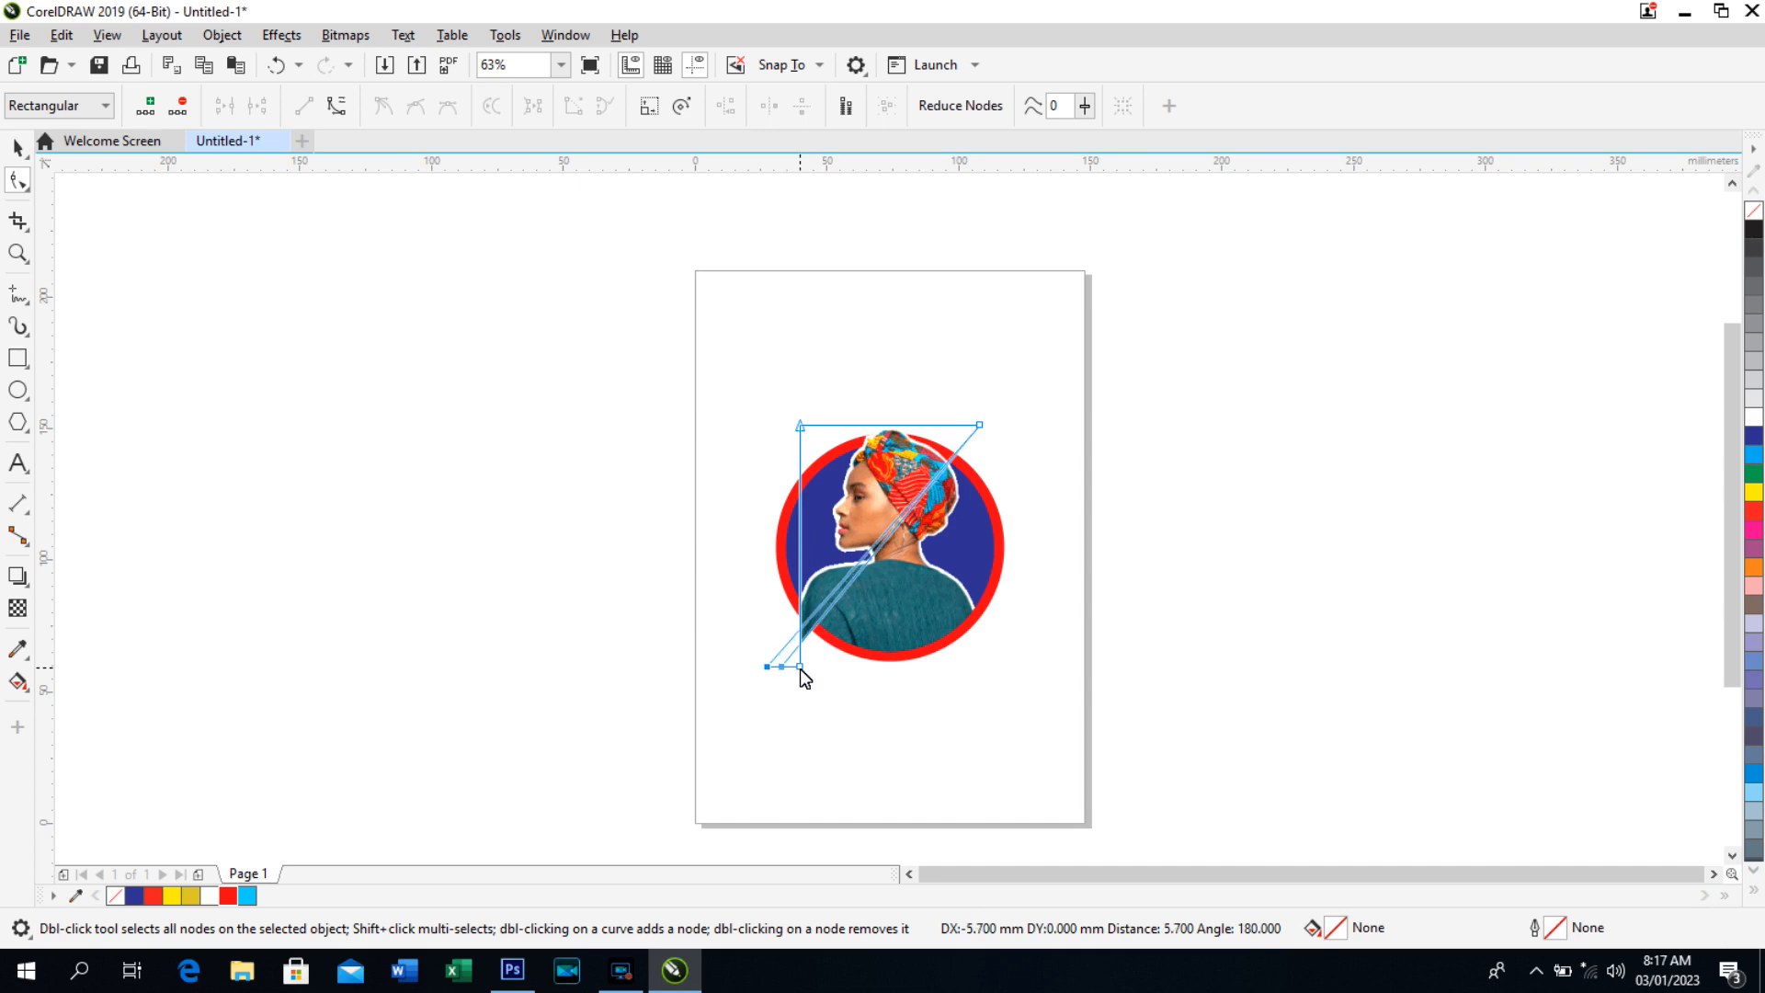
key(Left)
key(Left)
key(Left)
key(Left)
key(Left)
key(Left)
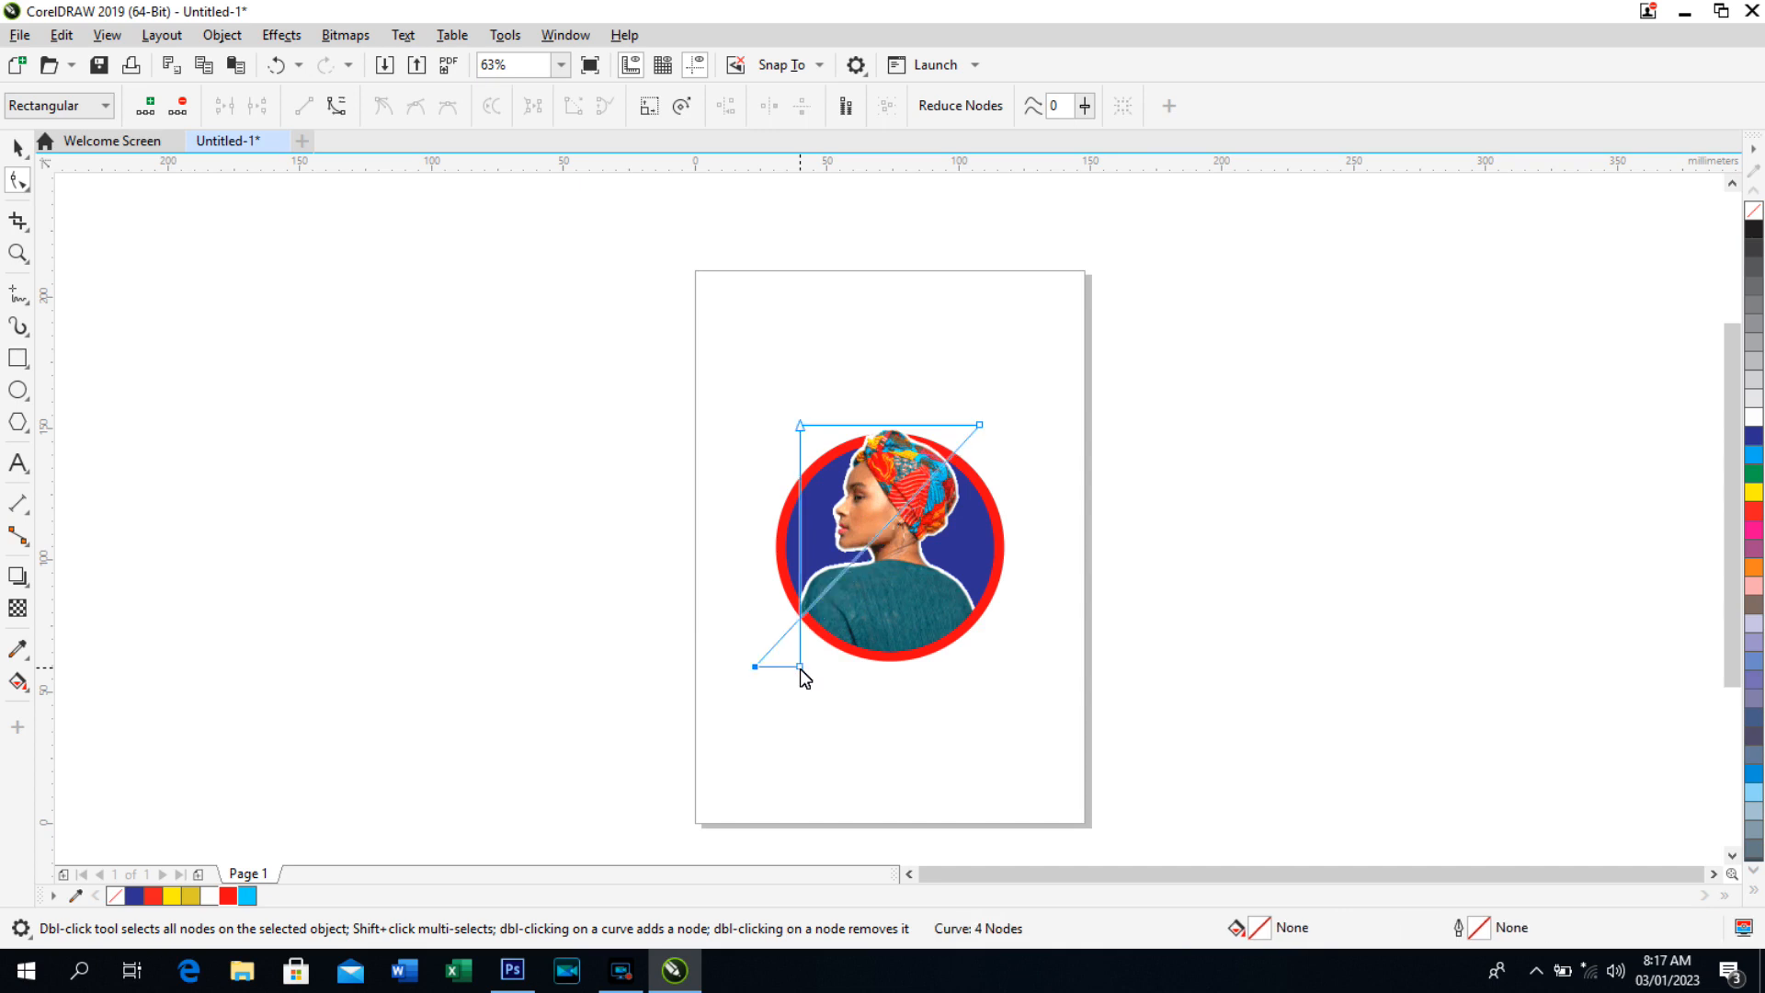
key(Left)
key(Left)
key(Left)
key(Left)
key(Left)
key(Left)
key(Left)
key(Left)
key(Left)
key(Left)
key(Left)
key(Left)
key(Left)
key(Left)
key(Left)
key(Left)
key(Left)
key(Left)
key(Left)
key(Left)
key(Left)
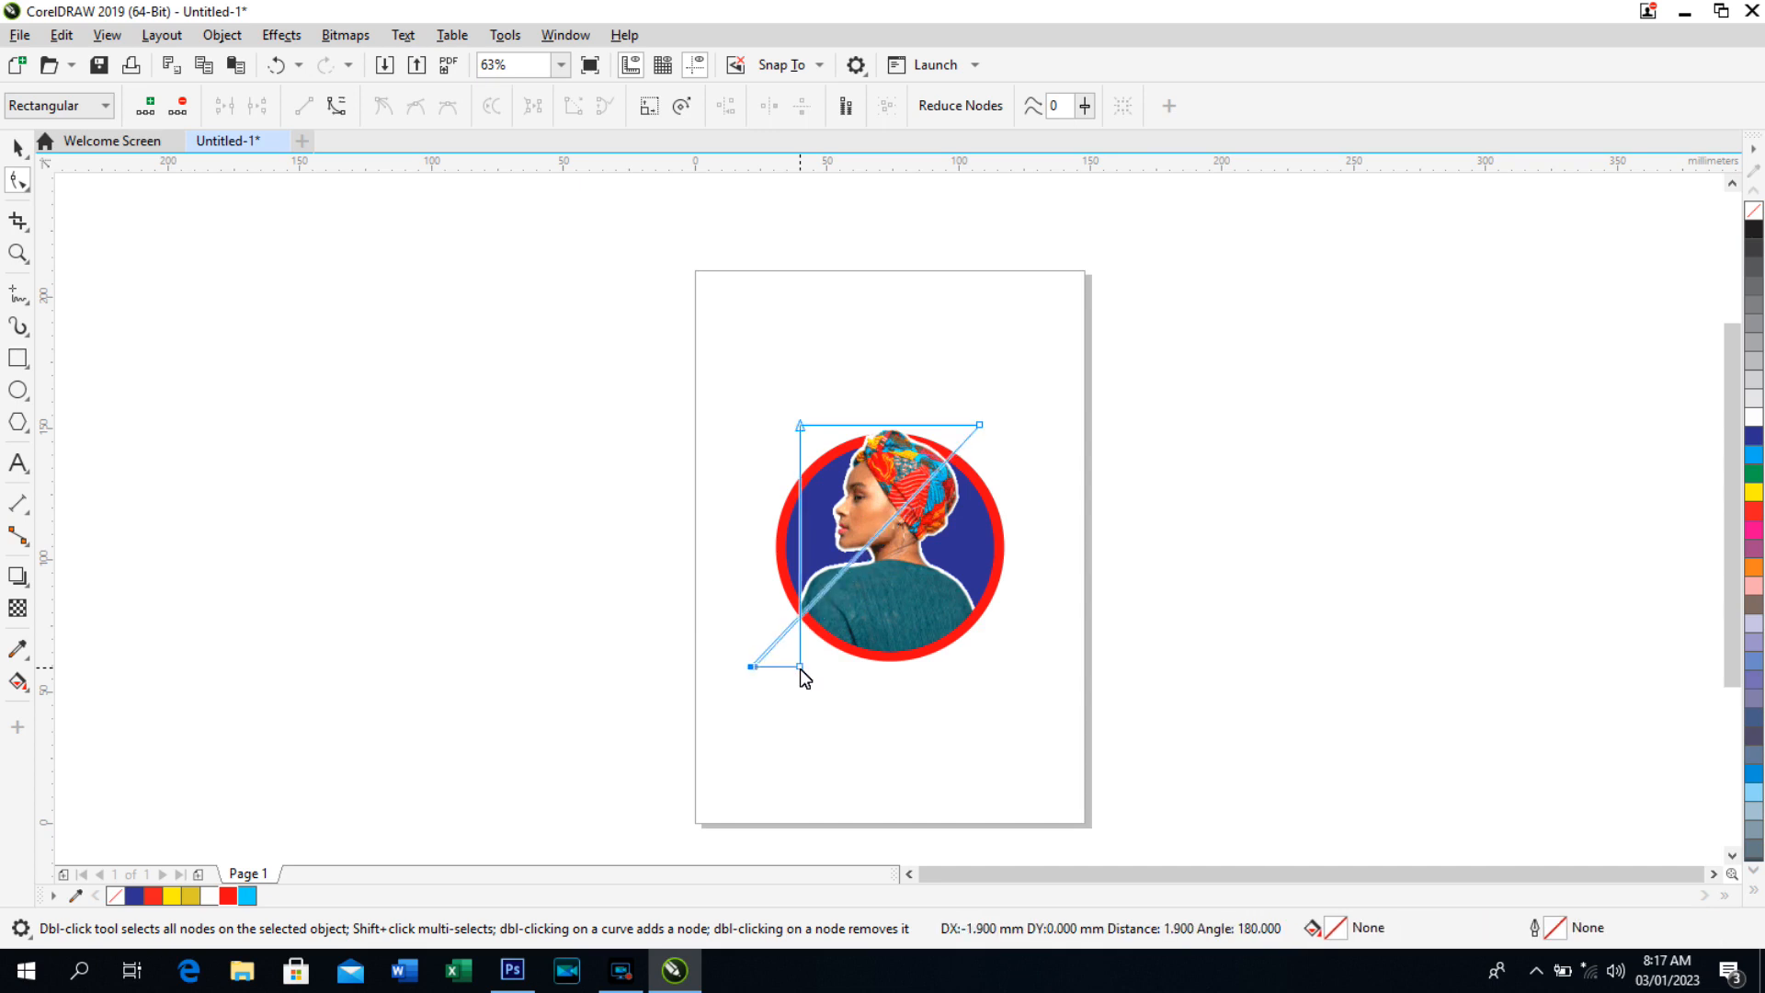
Nudge the overlapping image's selected bottom node horizontally left to about 9 mm on the horizontal ruler and deselect the image.
key(Left)
key(Left)
key(Left)
key(Left)
key(Left)
key(Left)
key(Left)
key(Left)
key(Left)
key(Left)
key(Left)
key(Left)
key(Left)
key(Left)
key(Left)
key(Left)
key(Left)
key(Left)
key(Left)
key(Left)
key(Left)
key(Left)
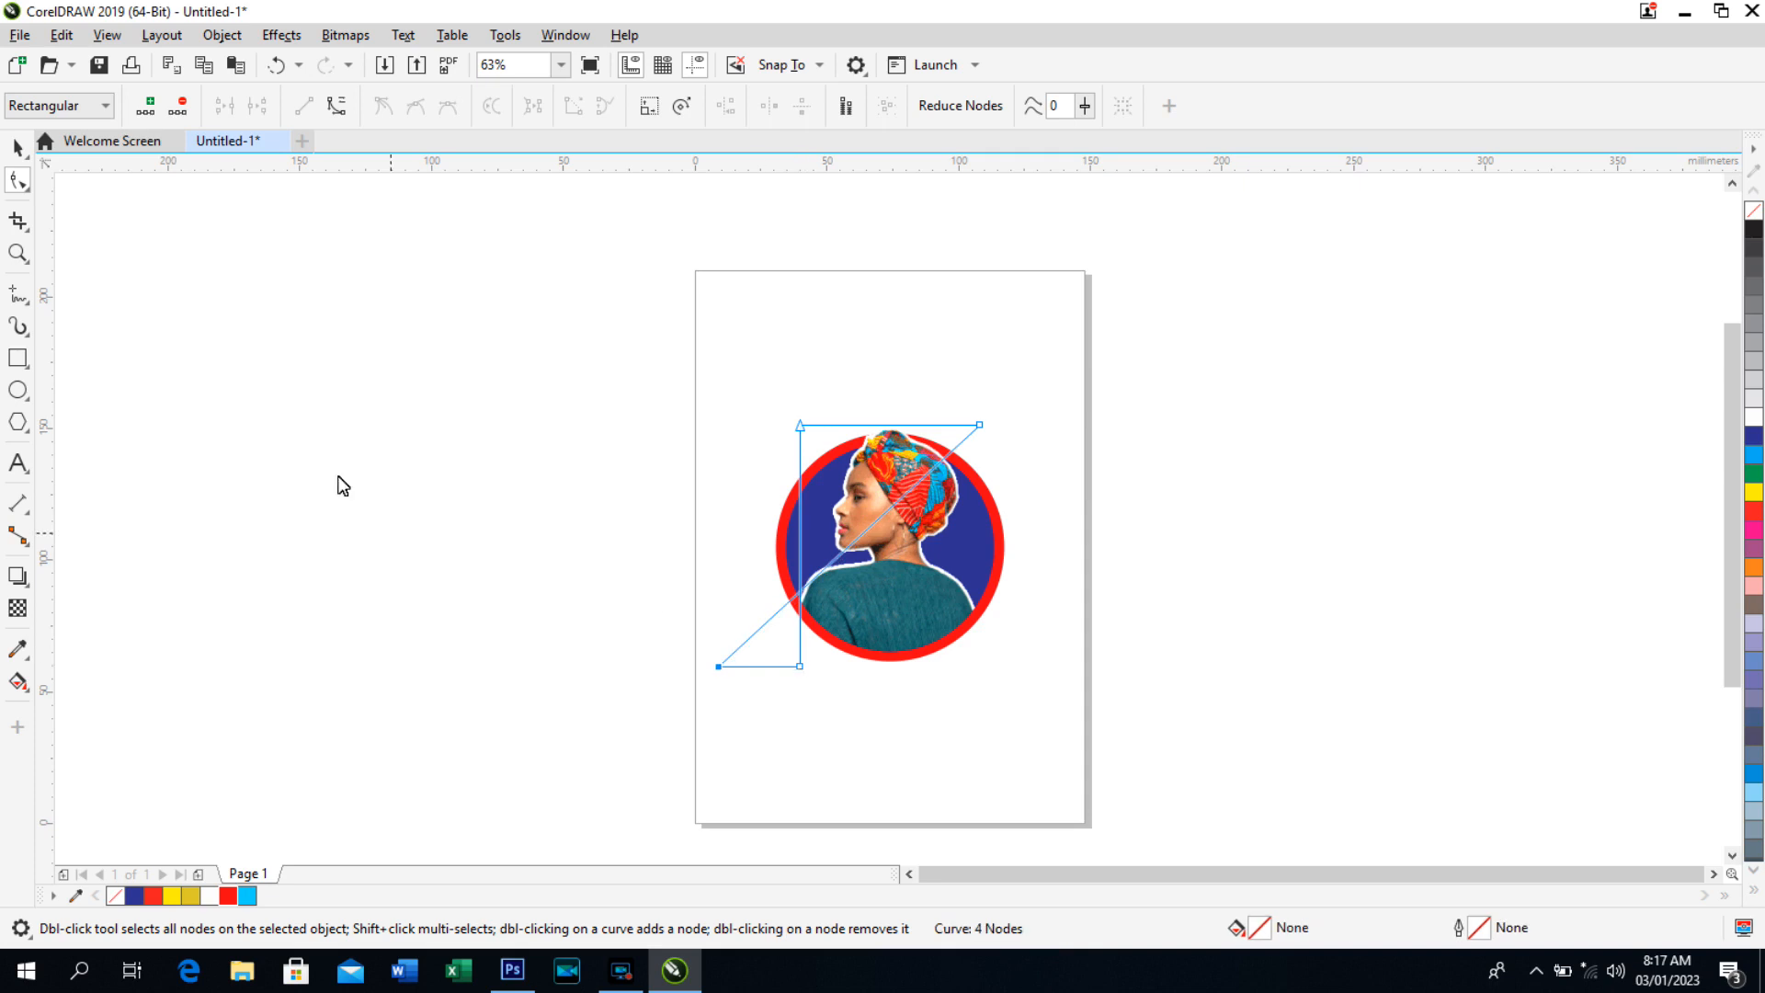
click(17, 148)
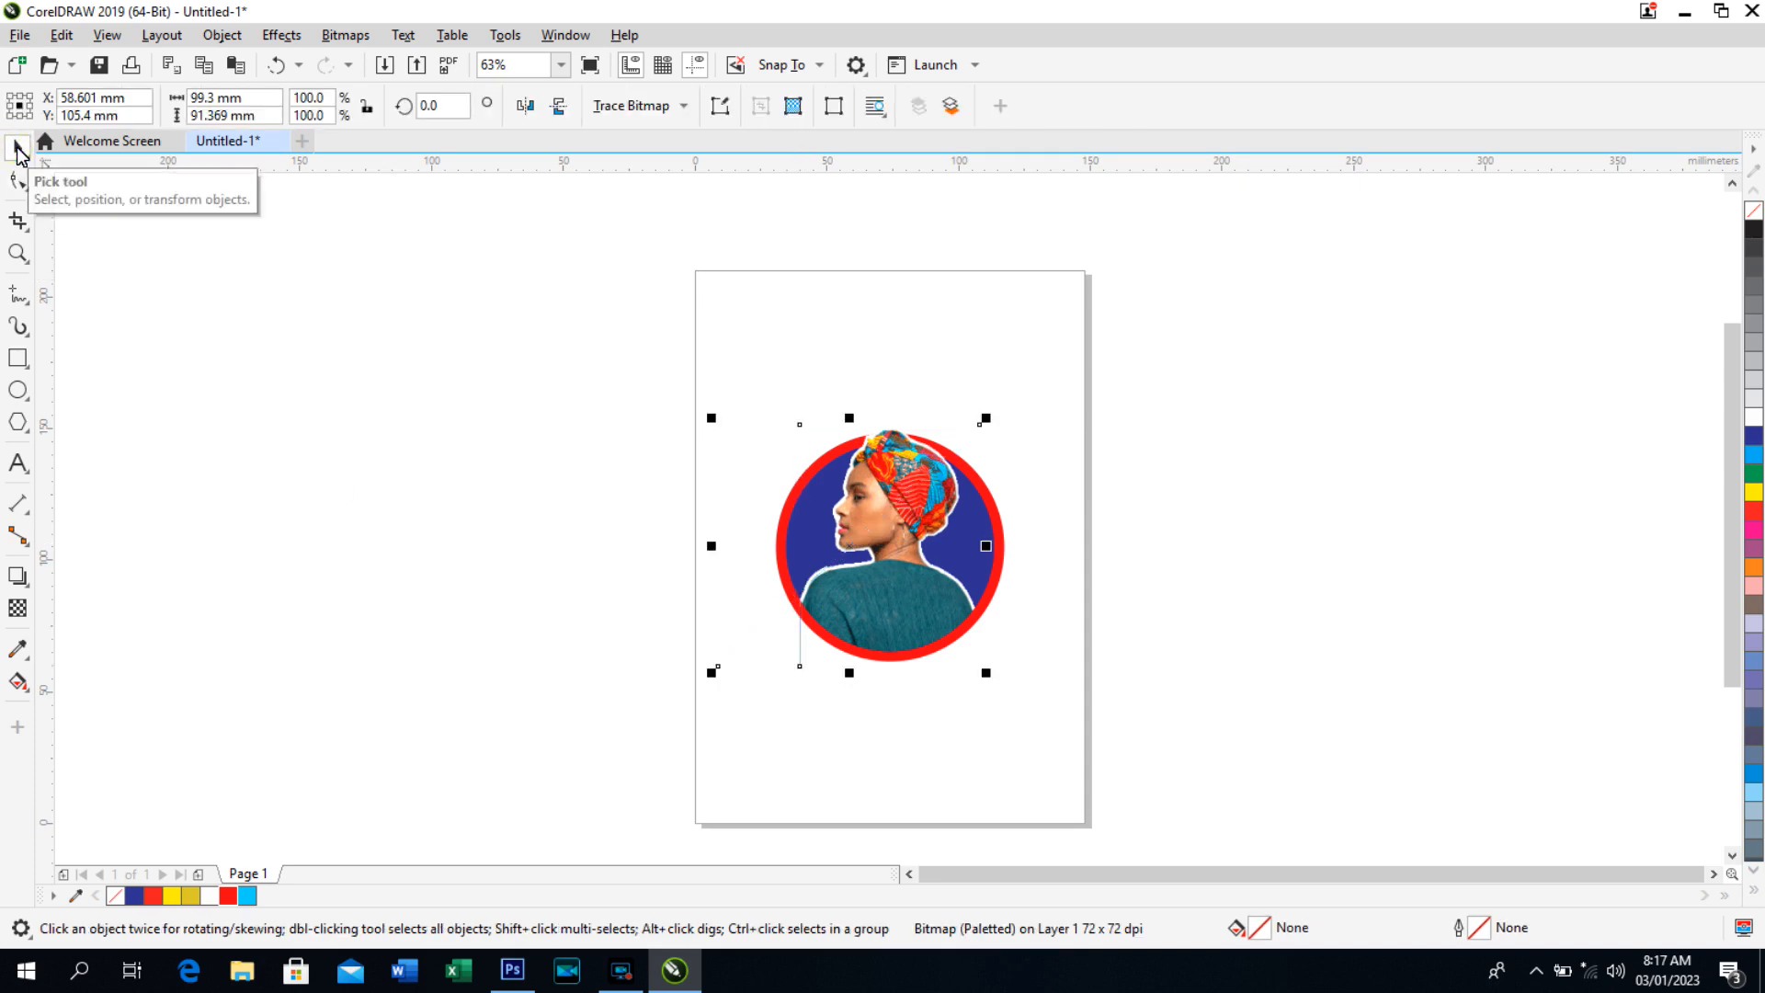
click(214, 339)
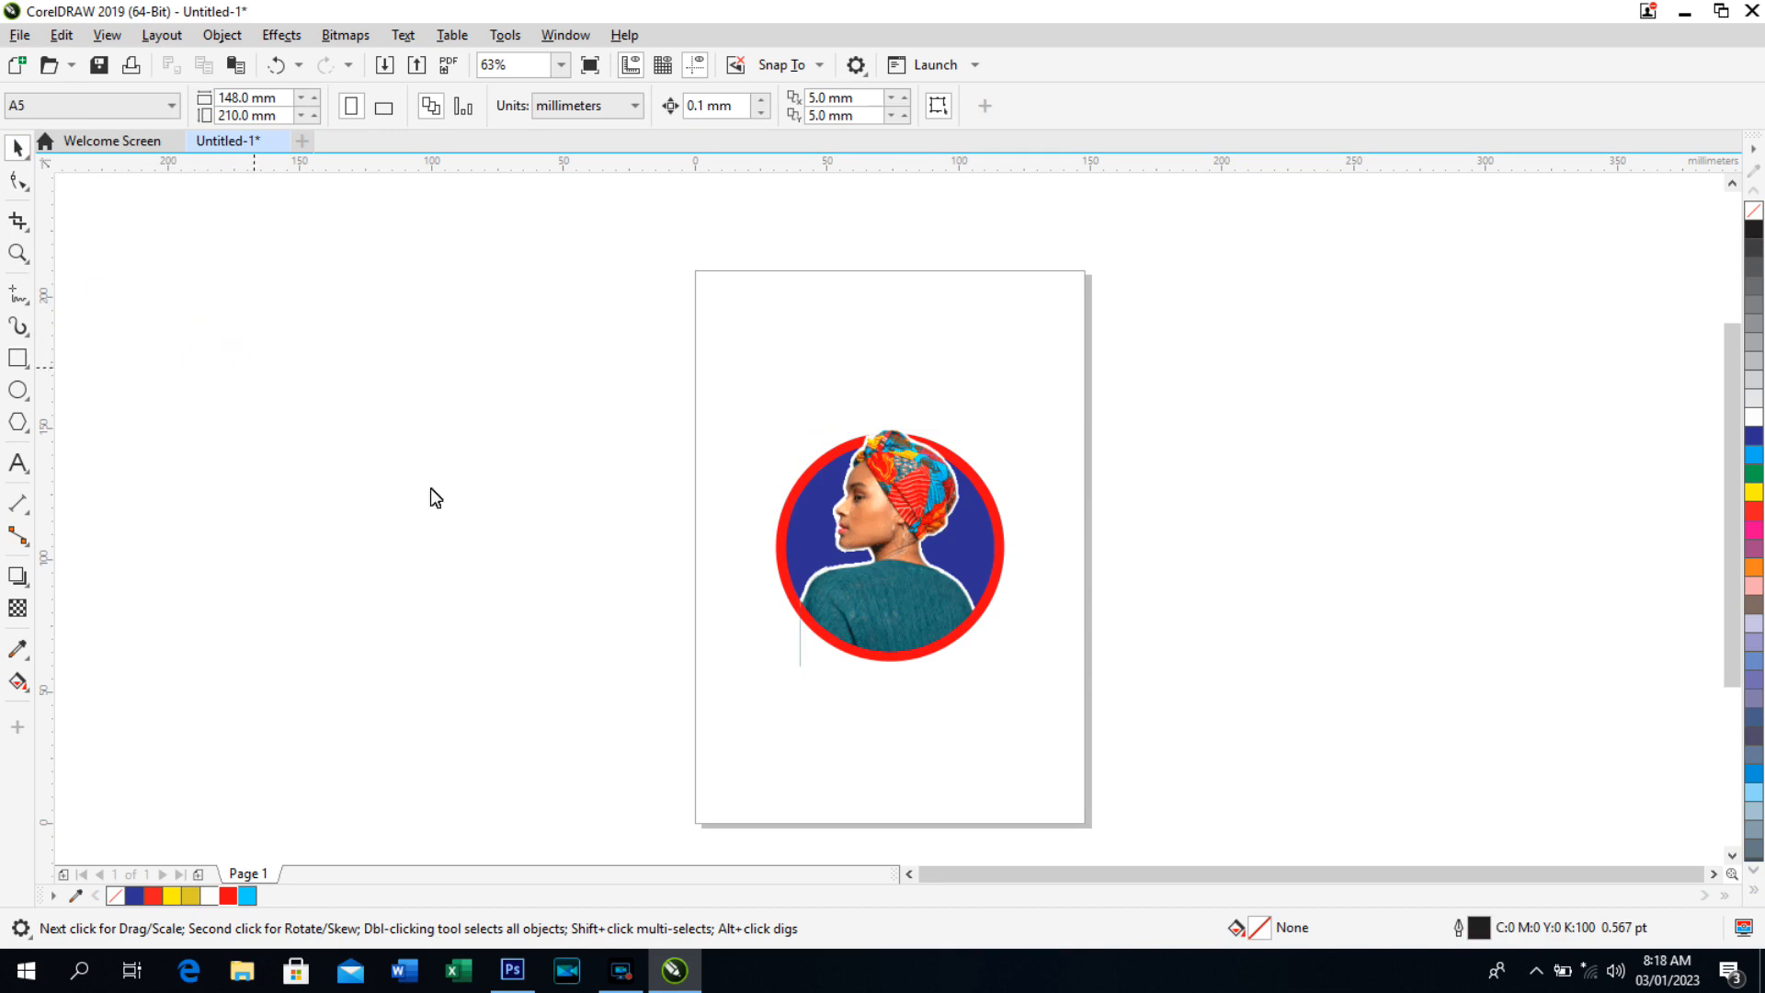
Nudge the overlapping image's node at the foot of its vertical left edge straight up to the diagonal crop edge, removing the stray line below the circle.
click(799, 649)
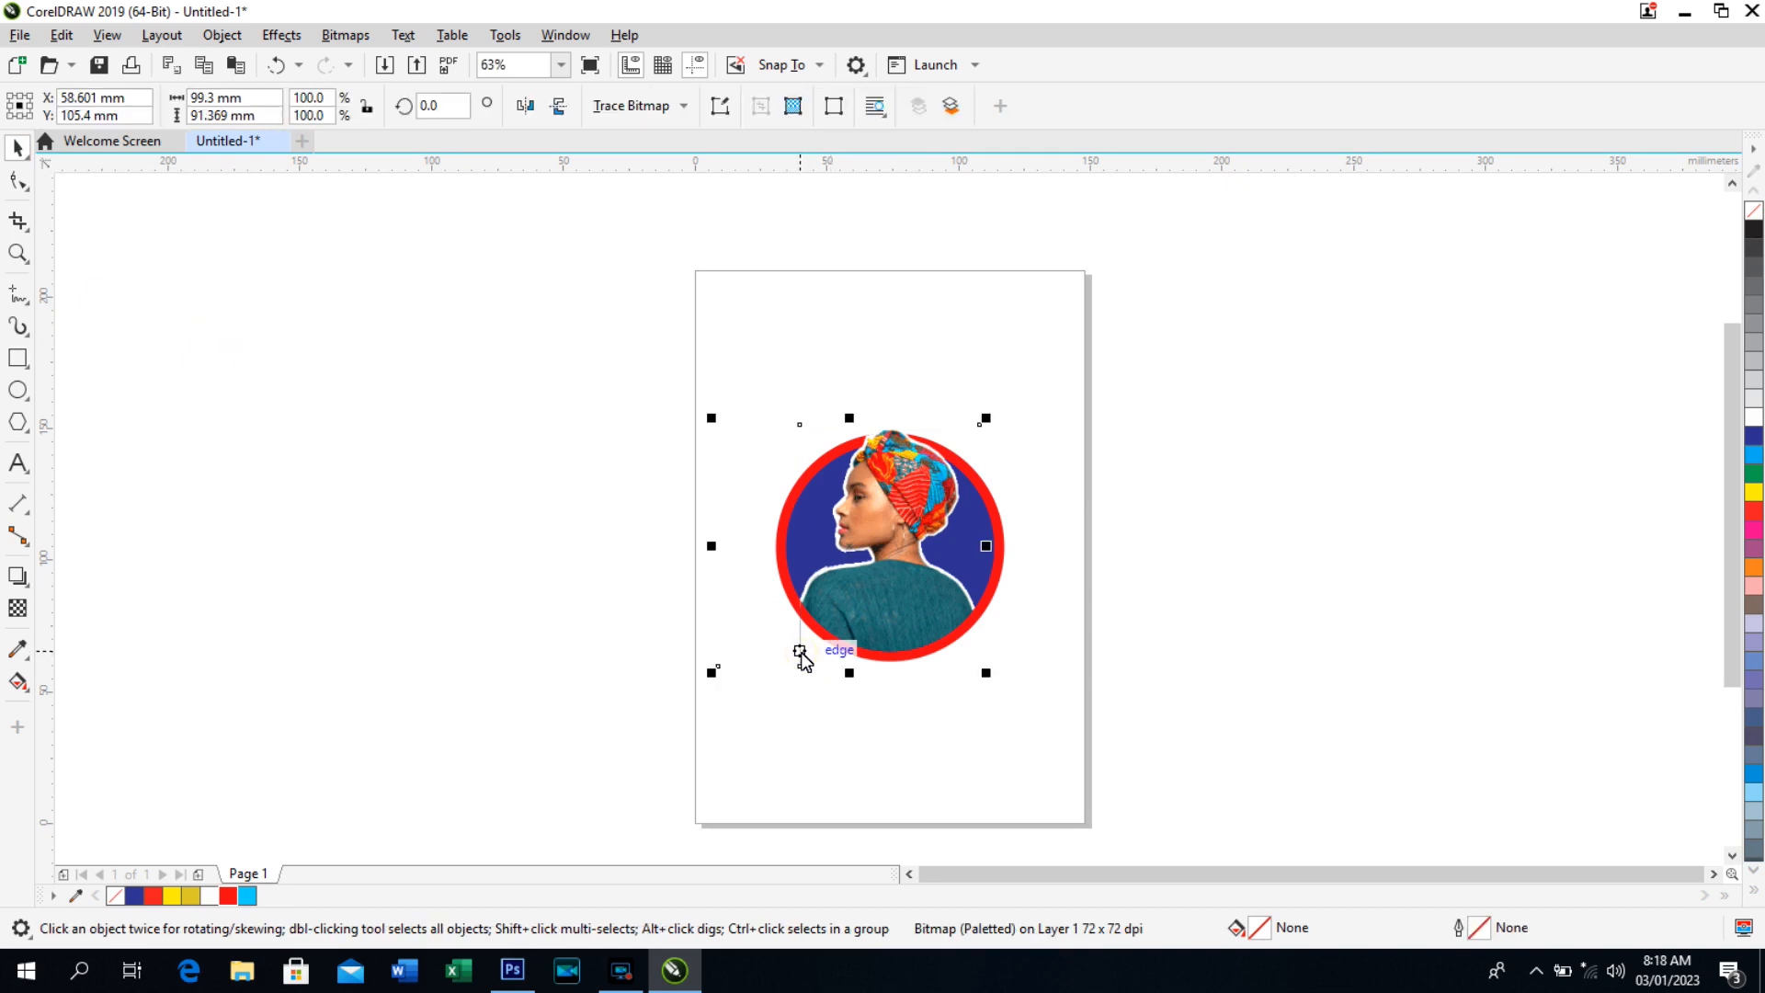
click(18, 181)
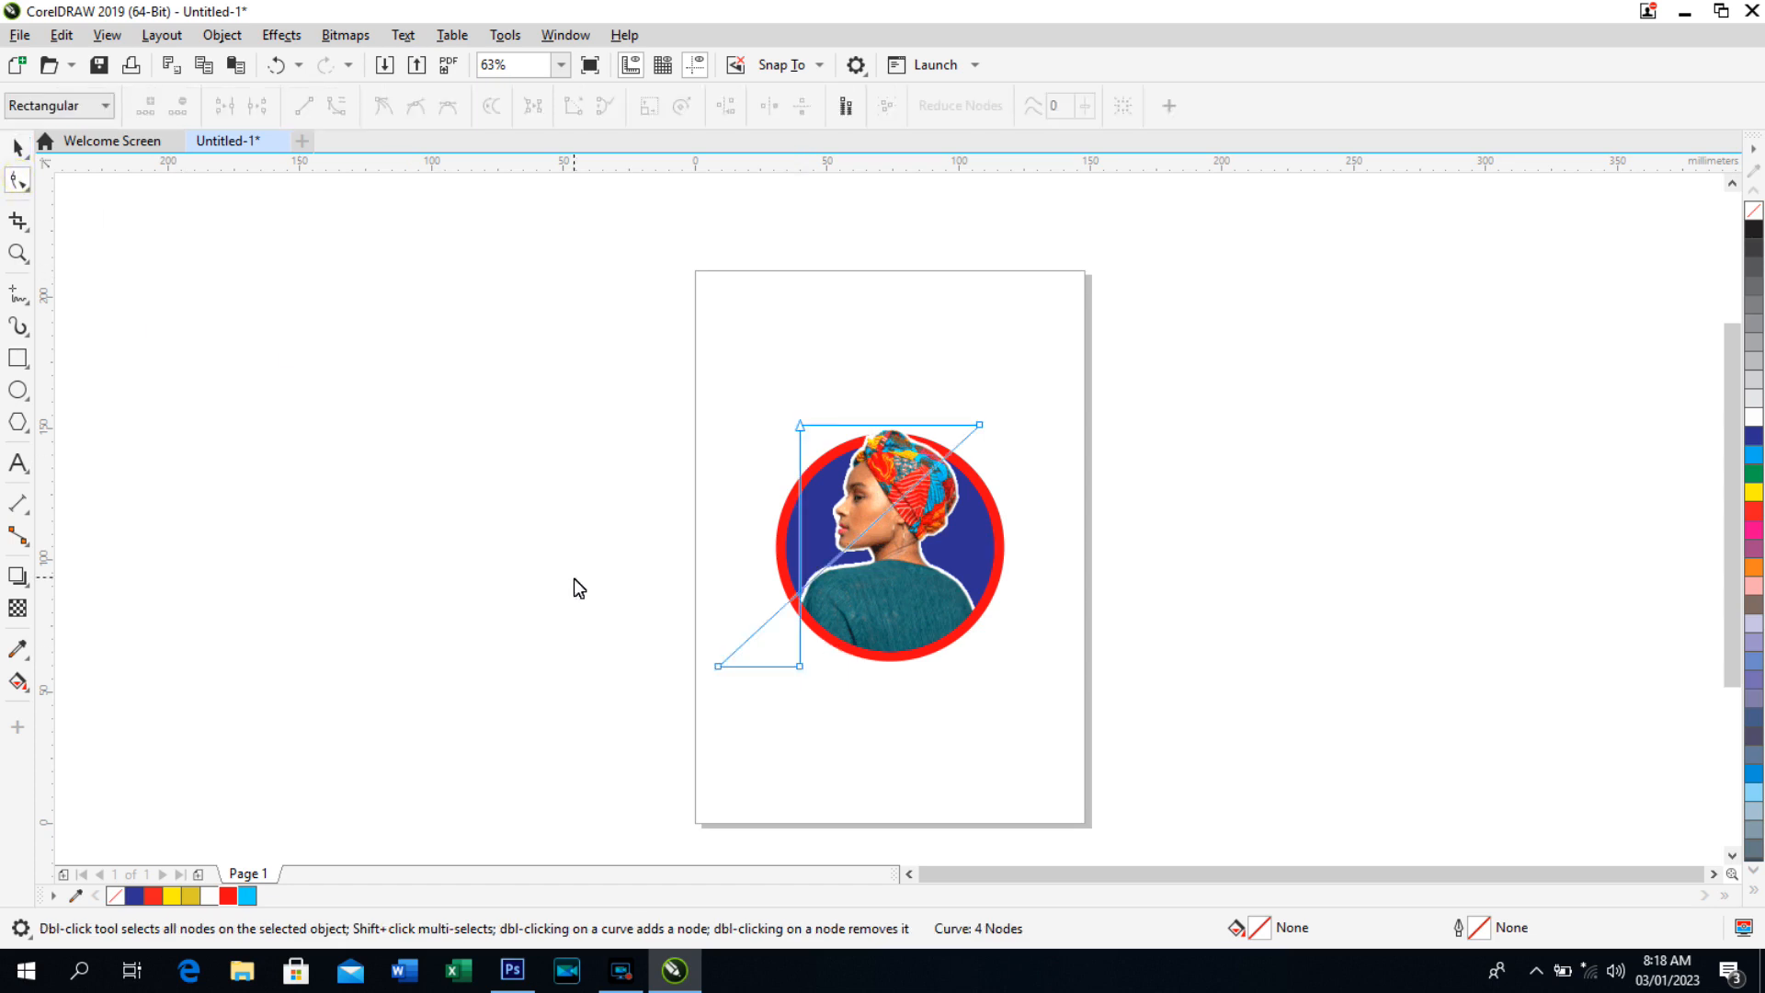
click(799, 665)
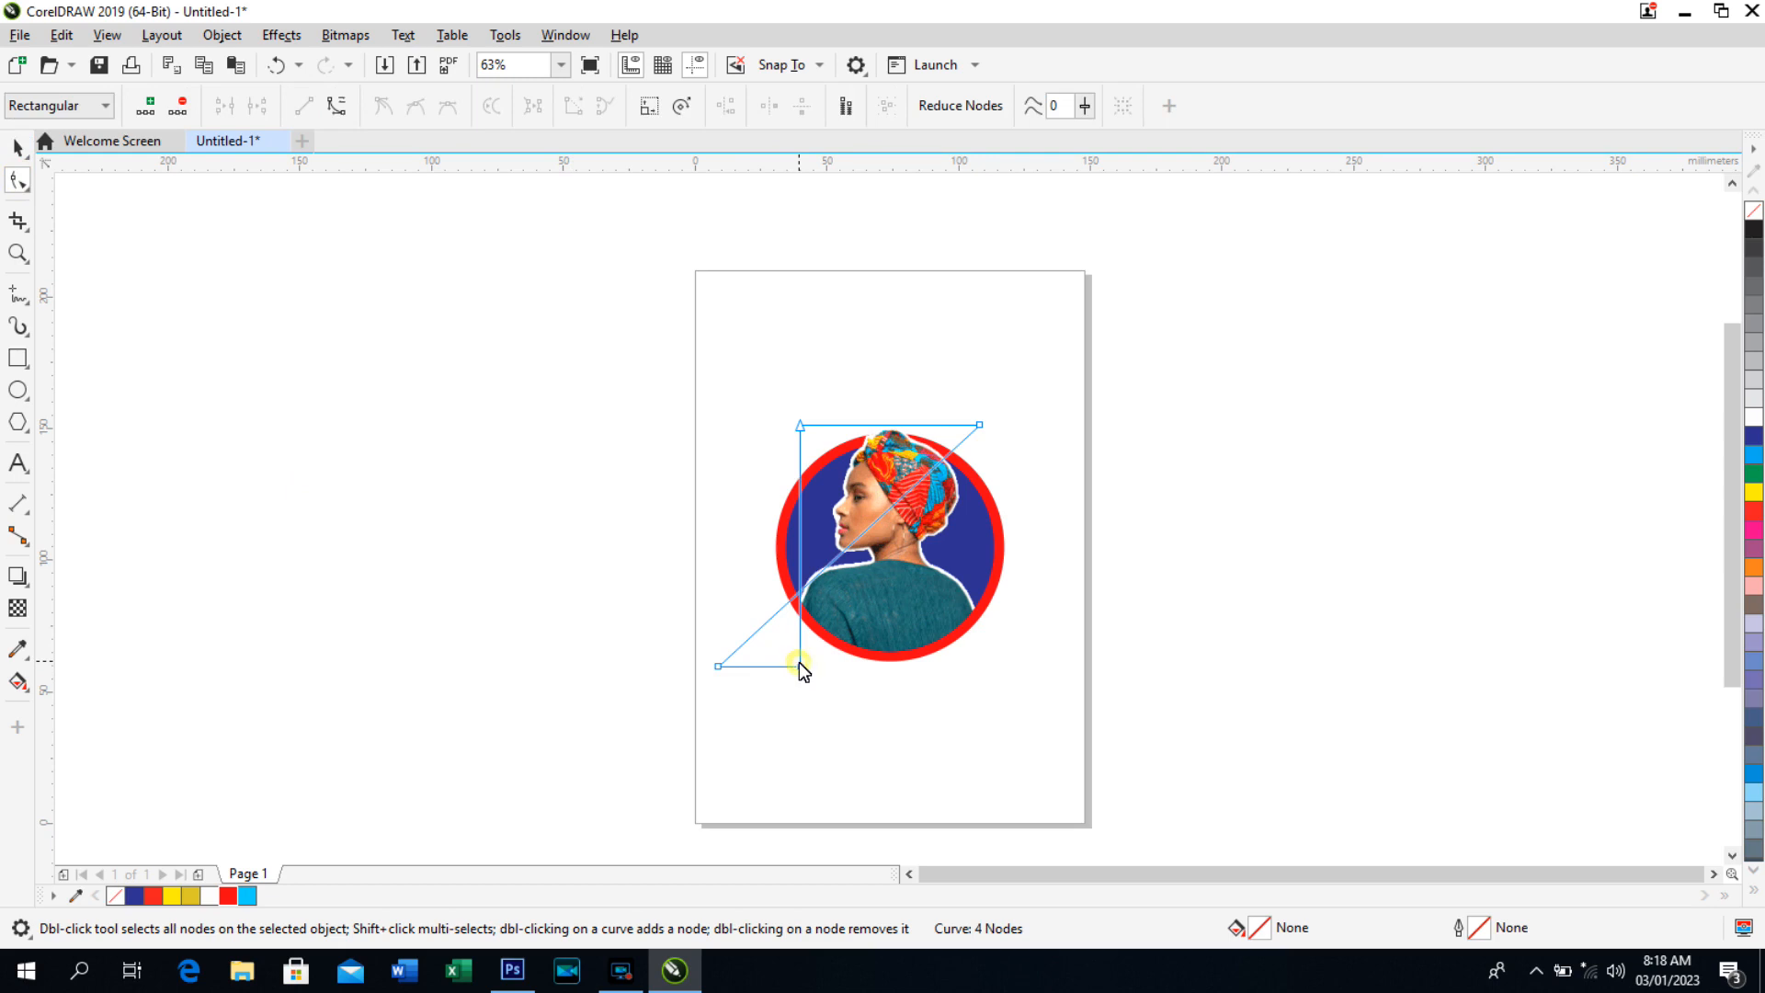
key(Up)
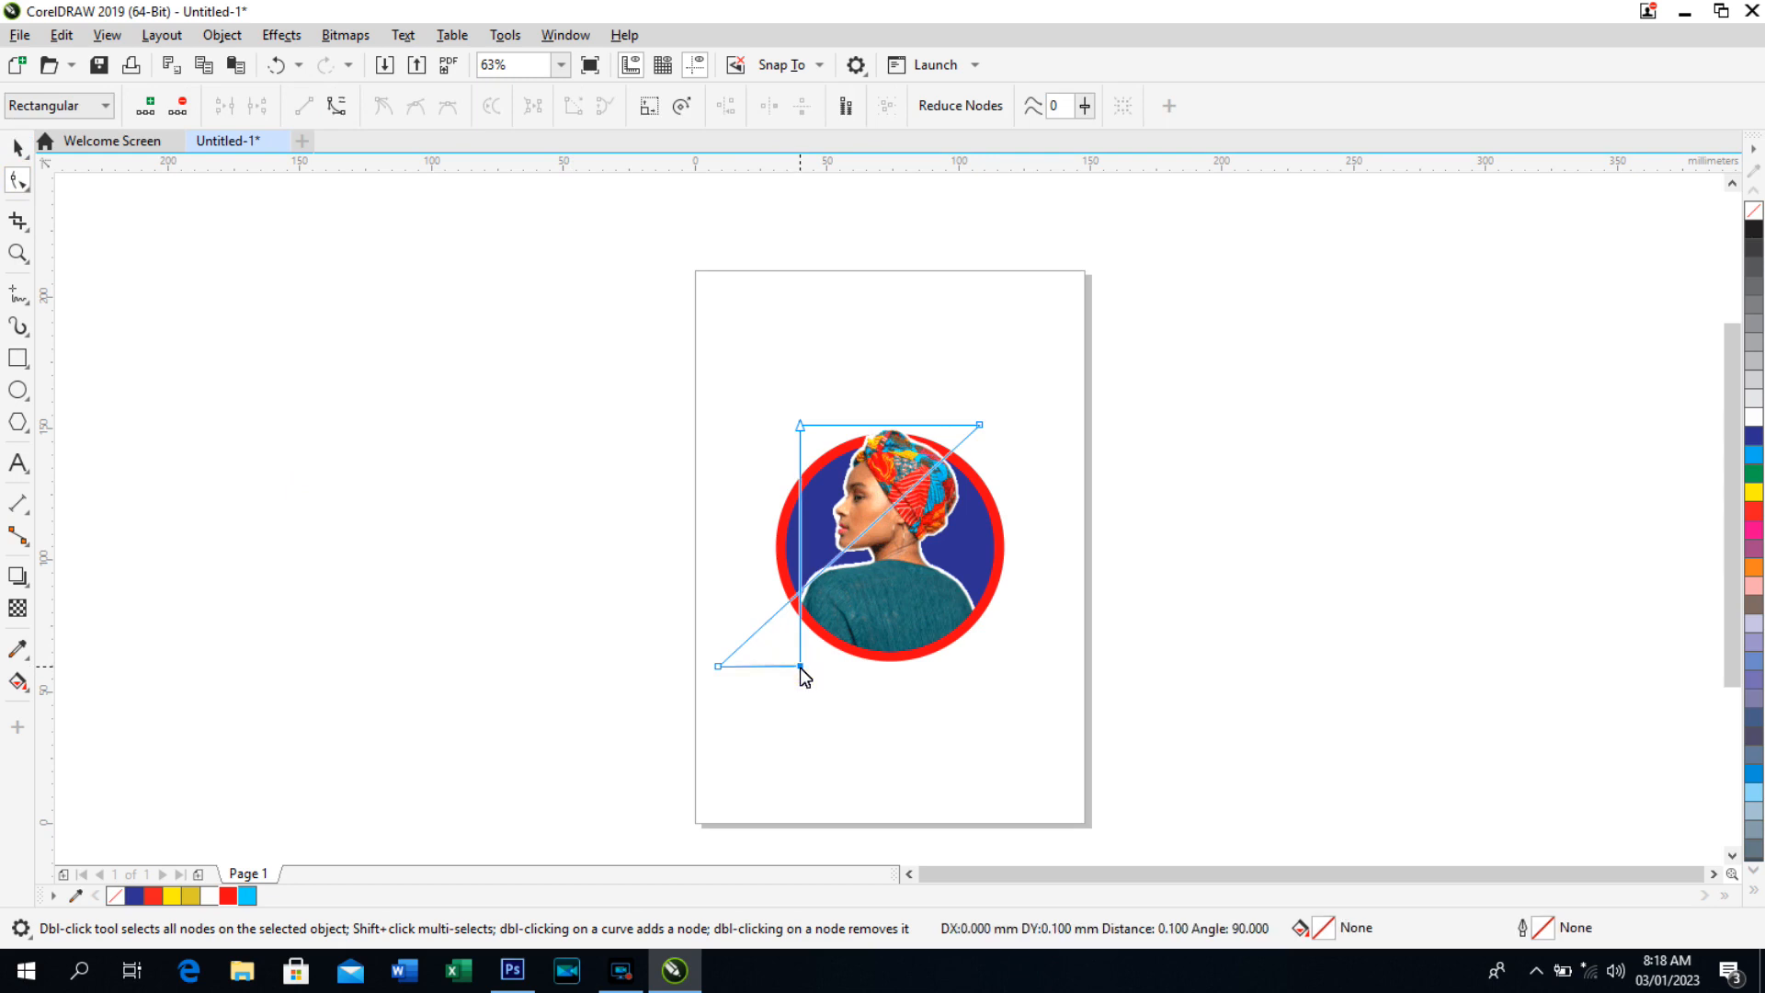
key(Up)
key(Up)
key(Up)
key(Up)
key(Up)
key(Up)
key(Up)
key(Up)
key(Up)
key(Up)
key(Up)
key(Up)
key(Up)
key(Up)
key(Up)
key(Up)
key(Up)
key(Up)
key(Up)
key(Up)
key(Up)
key(Up)
key(Up)
key(Up)
key(Up)
key(Up)
key(Up)
key(Up)
key(Up)
key(Up)
key(Up)
key(Up)
key(Up)
key(Up)
key(Up)
key(Up)
key(Up)
key(Up)
key(Up)
key(Up)
key(Up)
key(Up)
key(Up)
key(Up)
key(Up)
key(Up)
key(Up)
key(Up)
key(Up)
key(Up)
key(Up)
key(Up)
key(Up)
key(Up)
key(Up)
key(Up)
key(Up)
key(Up)
key(Up)
key(Up)
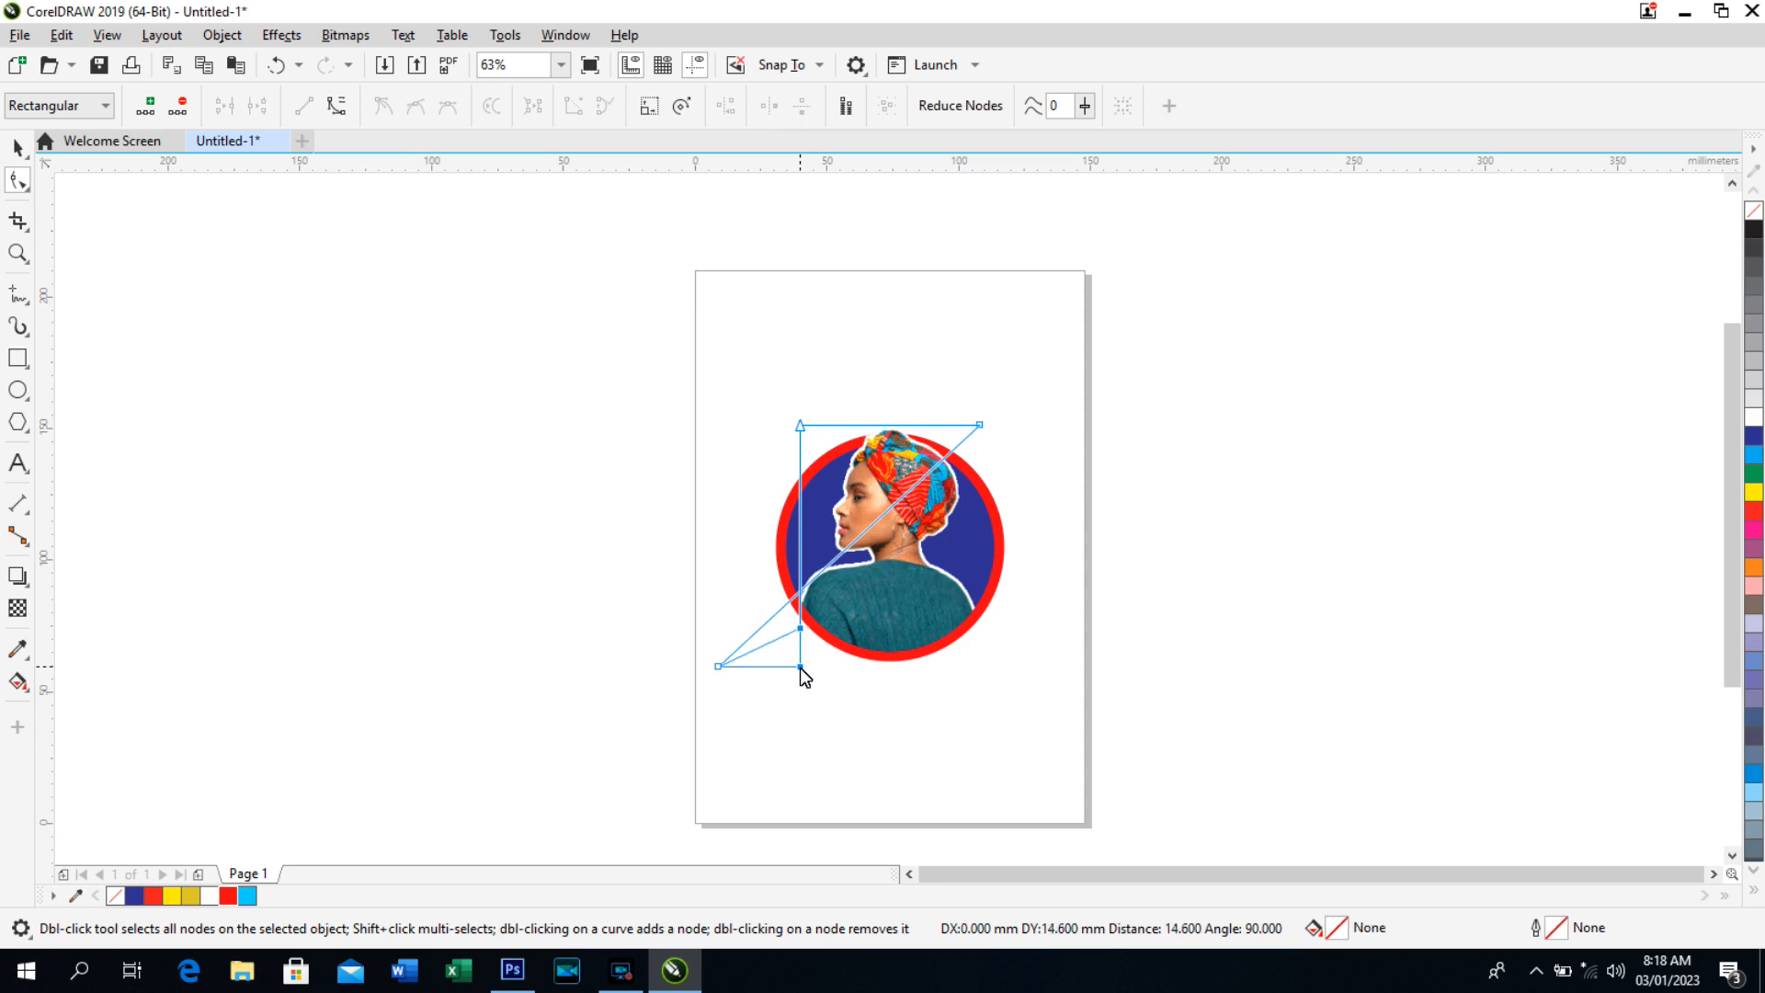
key(Up)
key(Up)
key(Up)
key(Up)
key(Up)
key(Up)
key(Up)
key(Up)
key(Up)
key(Up)
key(Up)
key(Up)
key(Up)
key(Up)
key(Up)
key(Up)
key(Up)
key(Up)
key(Up)
key(Up)
key(Up)
key(Up)
key(Up)
key(Up)
key(Up)
key(Up)
key(Up)
key(Up)
key(Up)
key(Up)
key(Up)
key(Up)
key(Up)
key(Up)
key(Up)
key(Up)
key(Up)
key(Up)
key(Up)
key(Up)
key(Up)
key(Up)
key(Up)
key(Up)
key(Up)
key(Up)
key(Up)
key(Up)
key(Up)
key(Up)
key(Up)
key(Up)
key(Up)
key(Up)
key(Up)
key(Up)
key(Up)
key(Up)
key(Up)
key(Up)
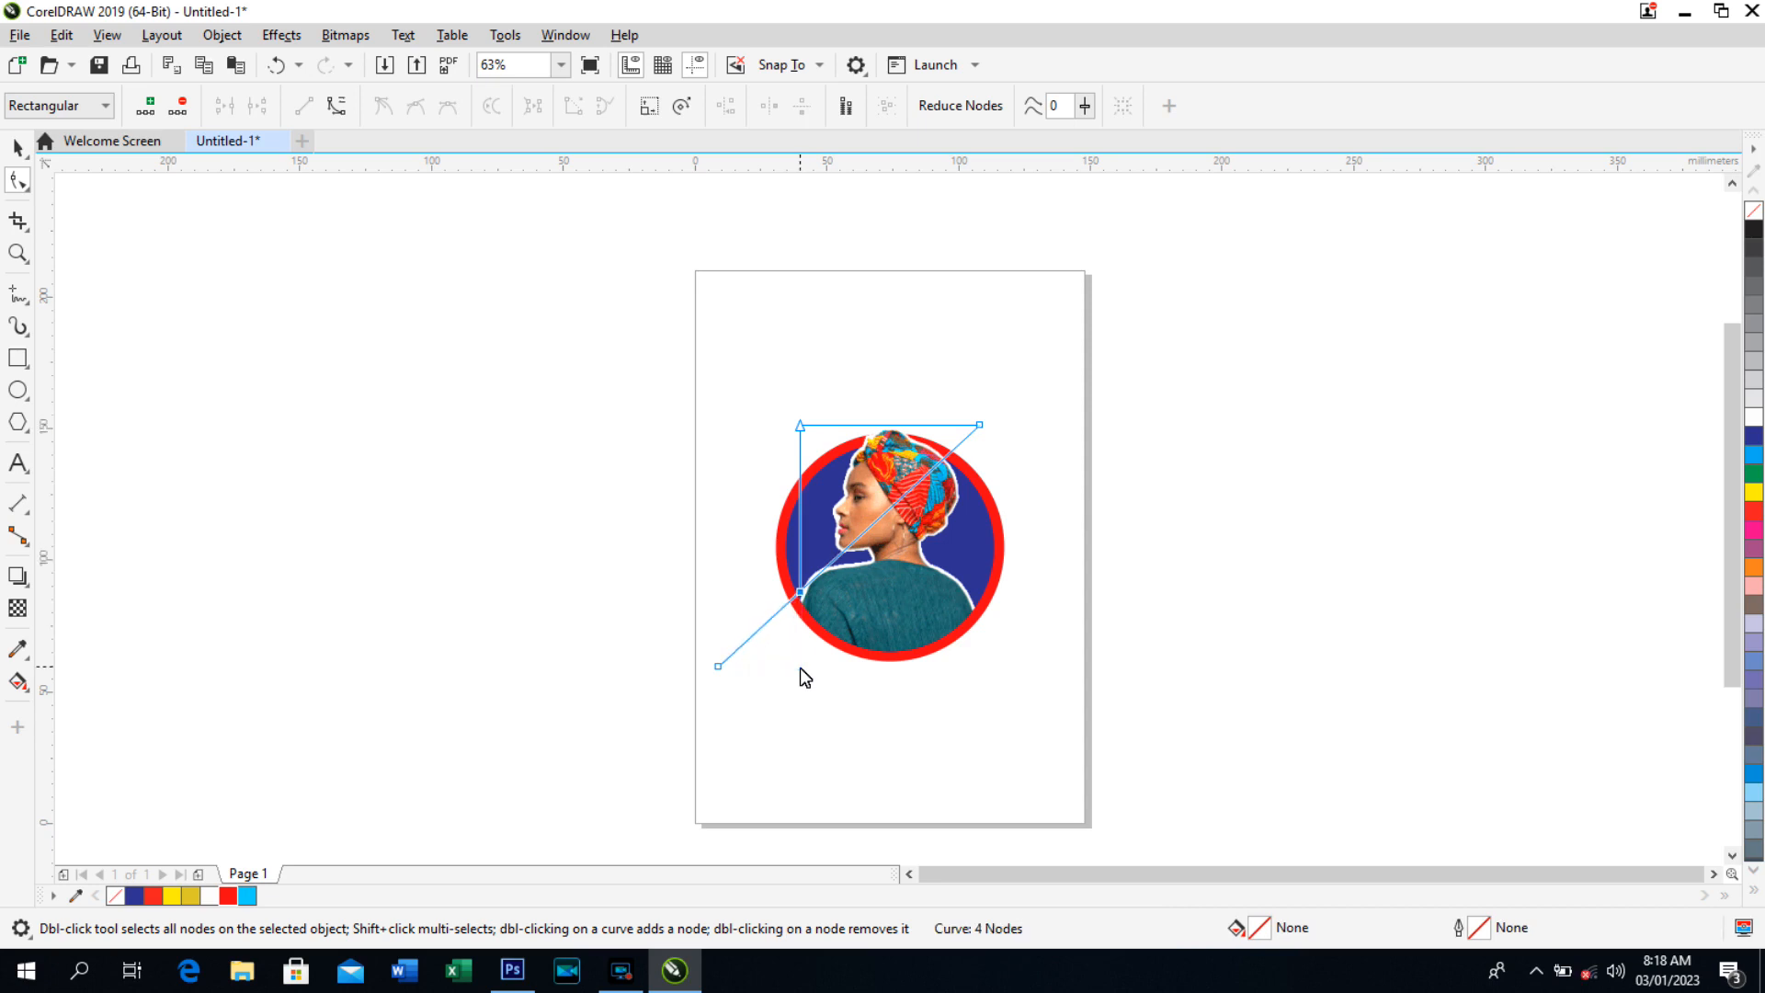
click(19, 147)
click(210, 425)
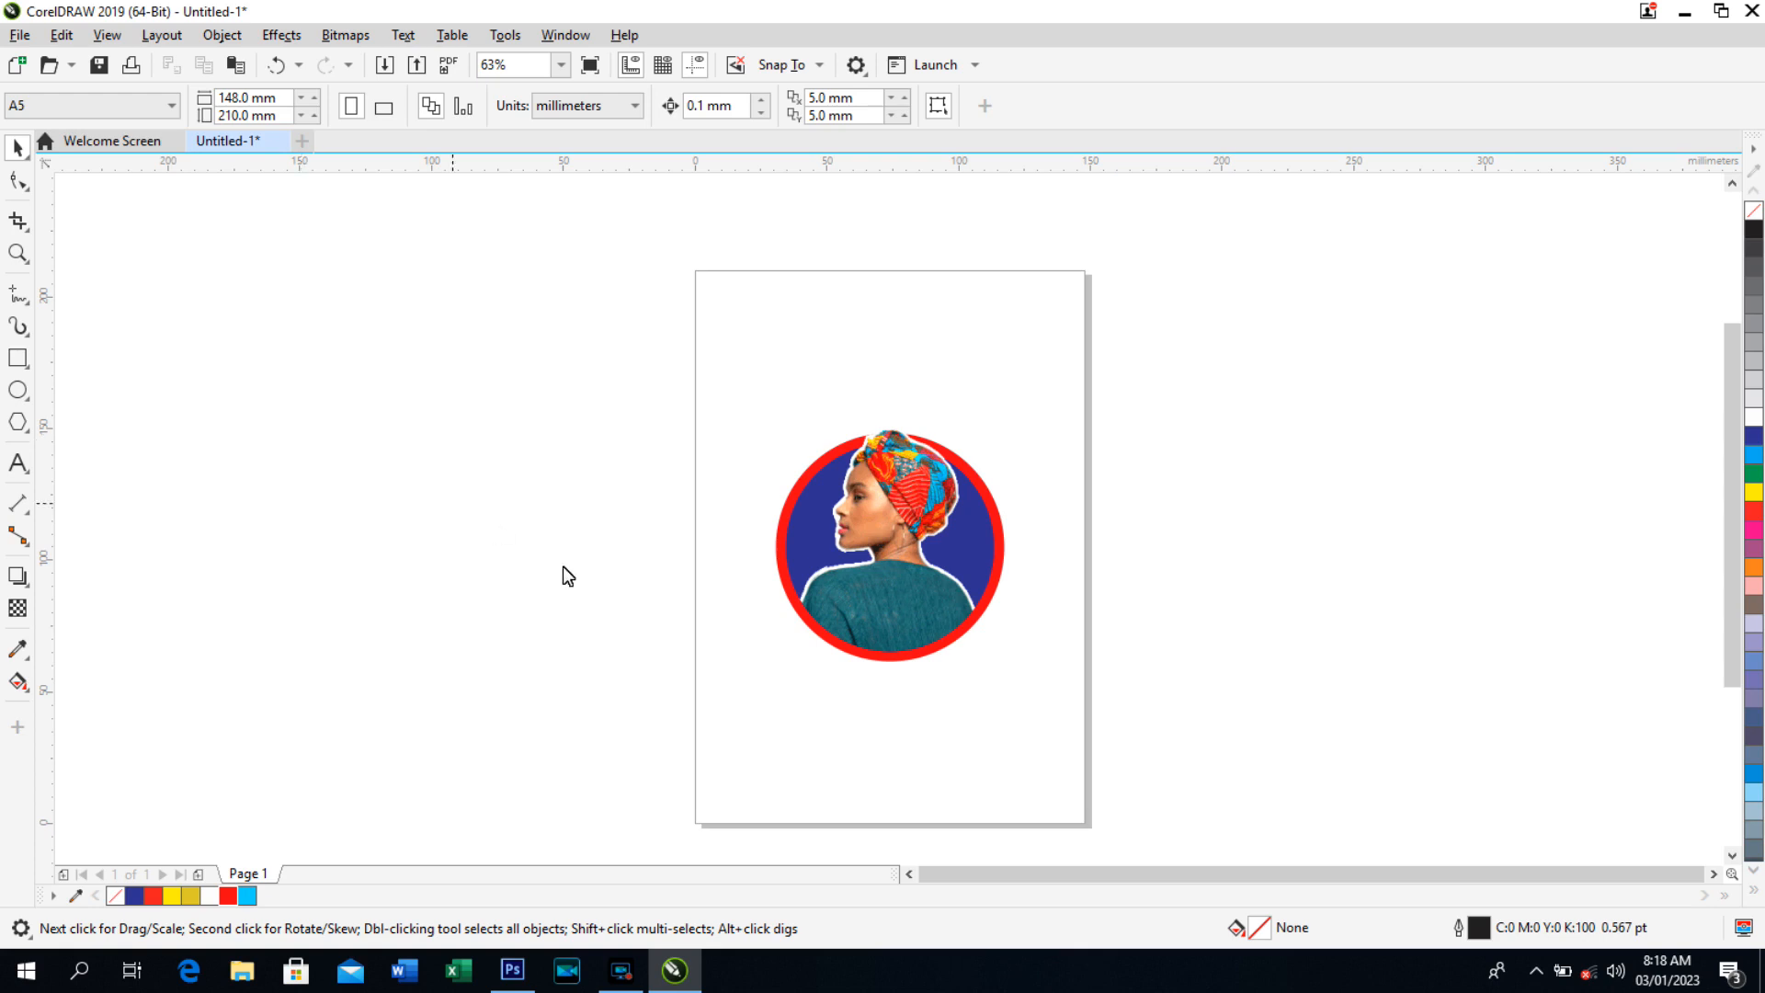
Recolour the outer ring circle behind the portrait with the light blue fill R3 G211 B250 (#03D3FA) and deselect it.
click(789, 500)
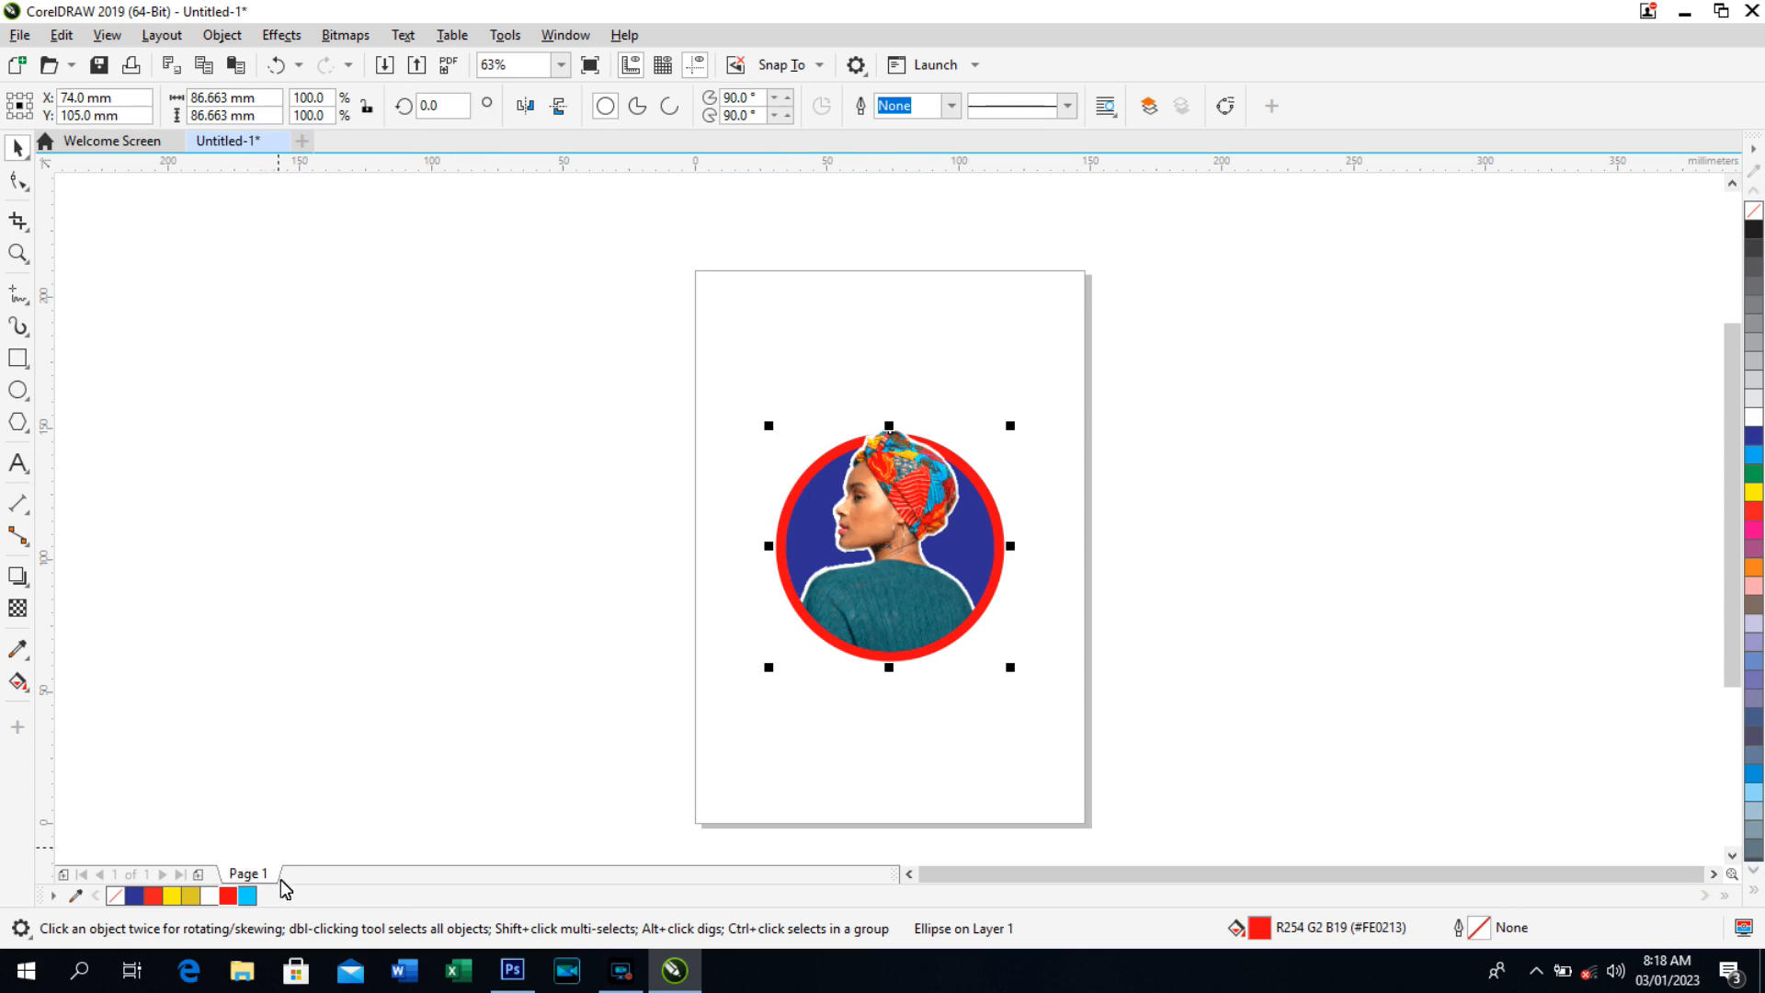
click(248, 896)
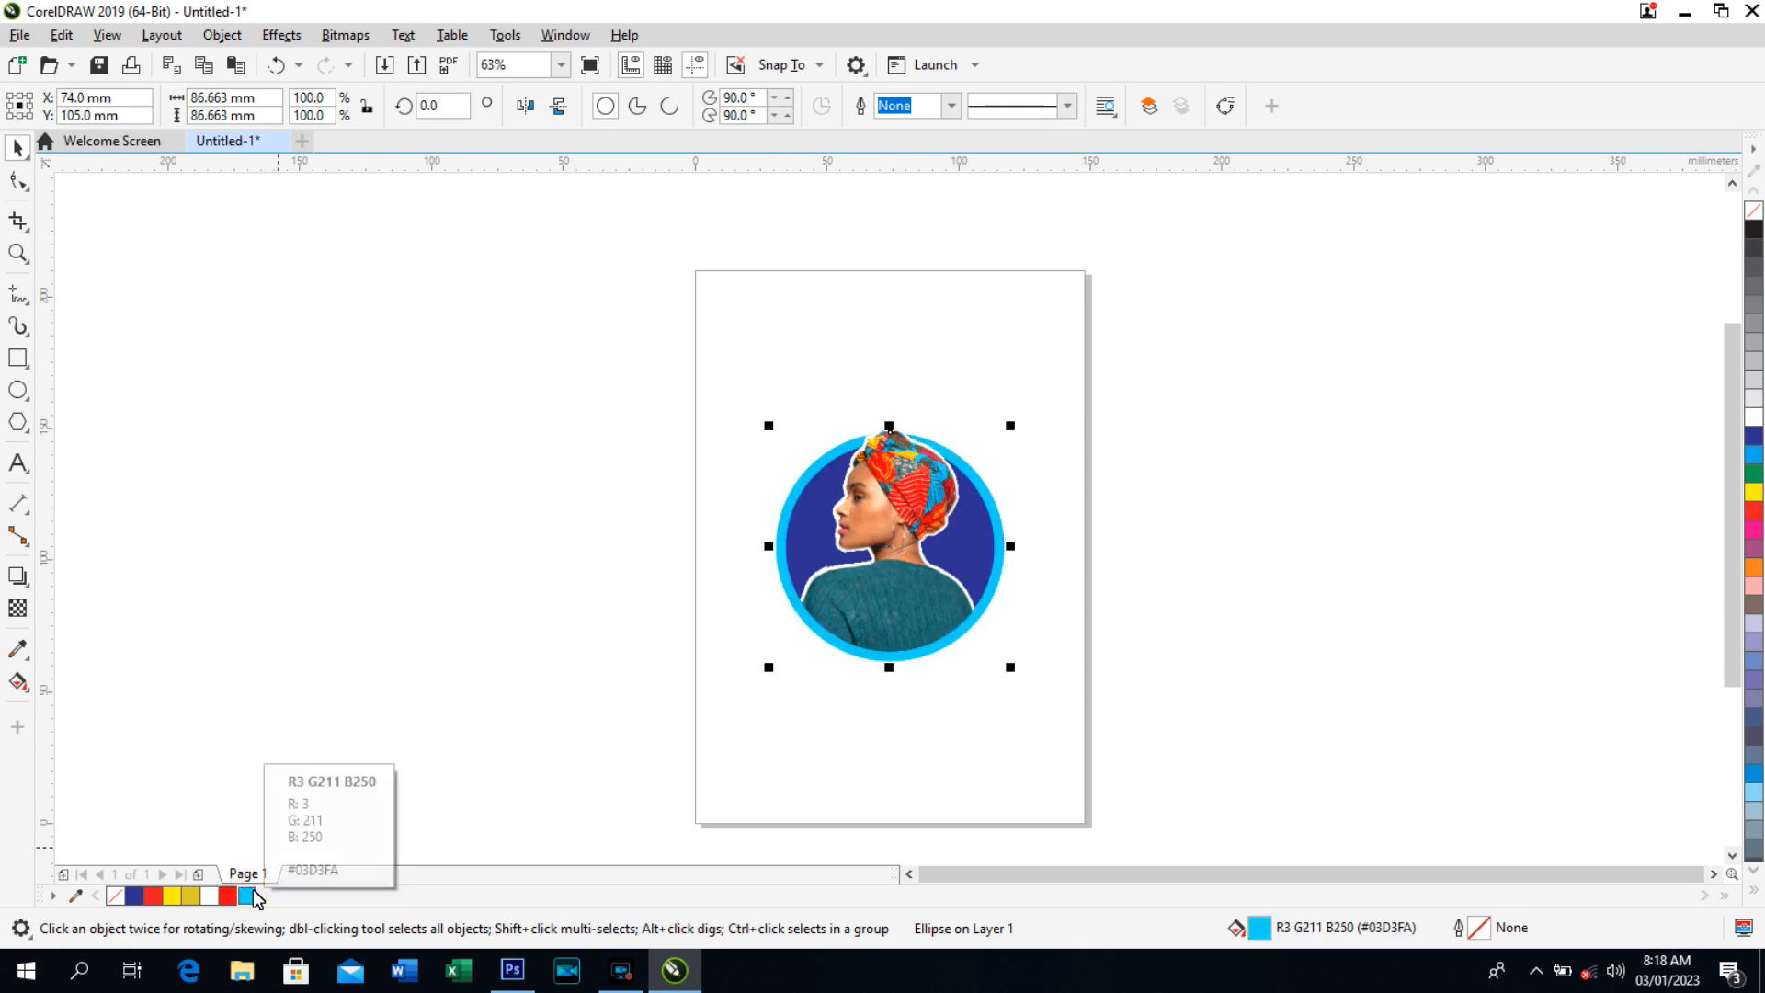
click(268, 553)
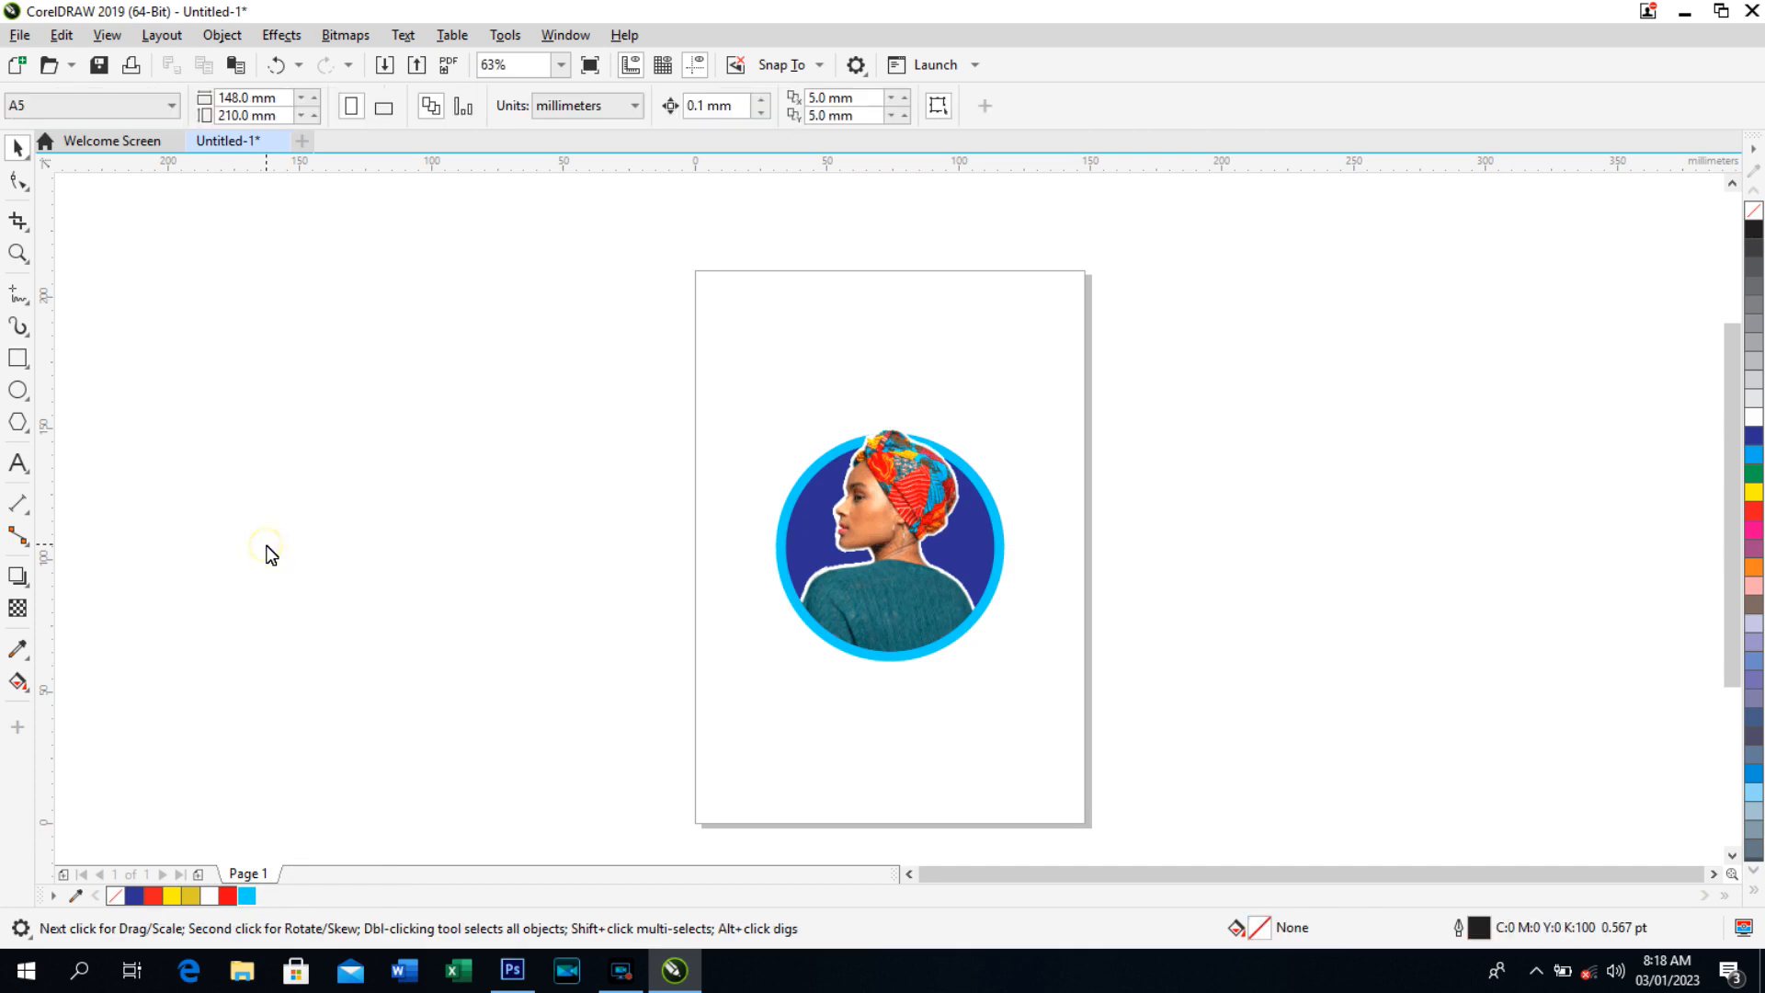